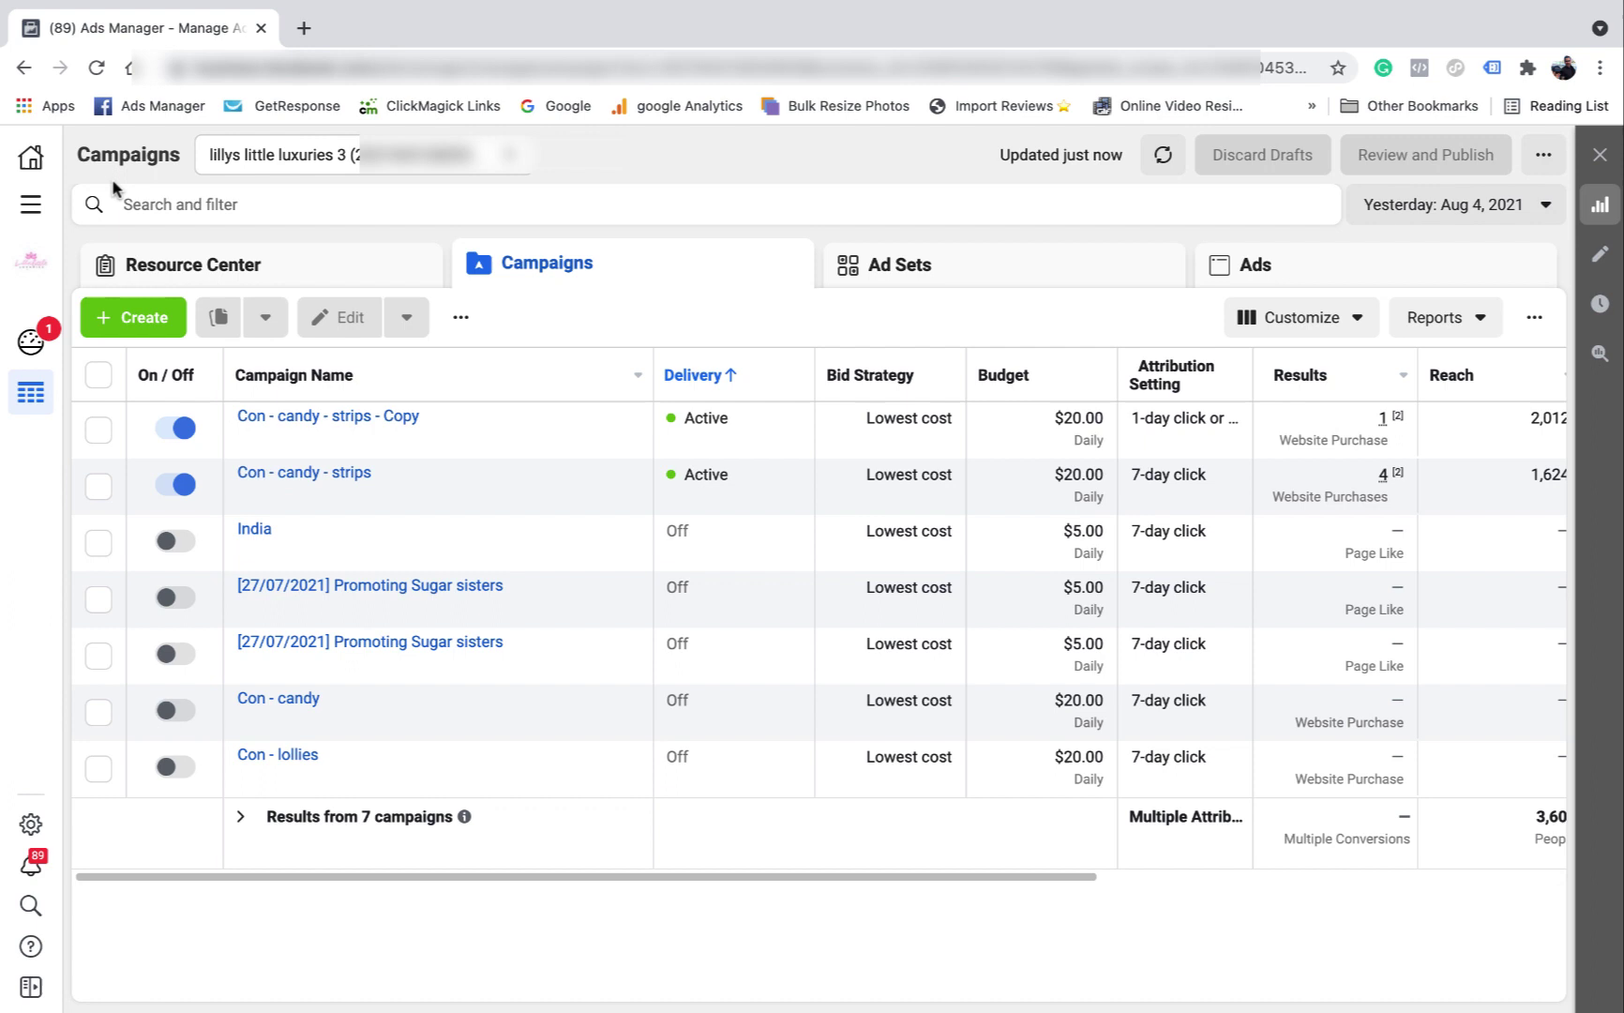
# Step: Look through the ad account list several times, keeping the current ad account selected
pyautogui.click(506, 161)
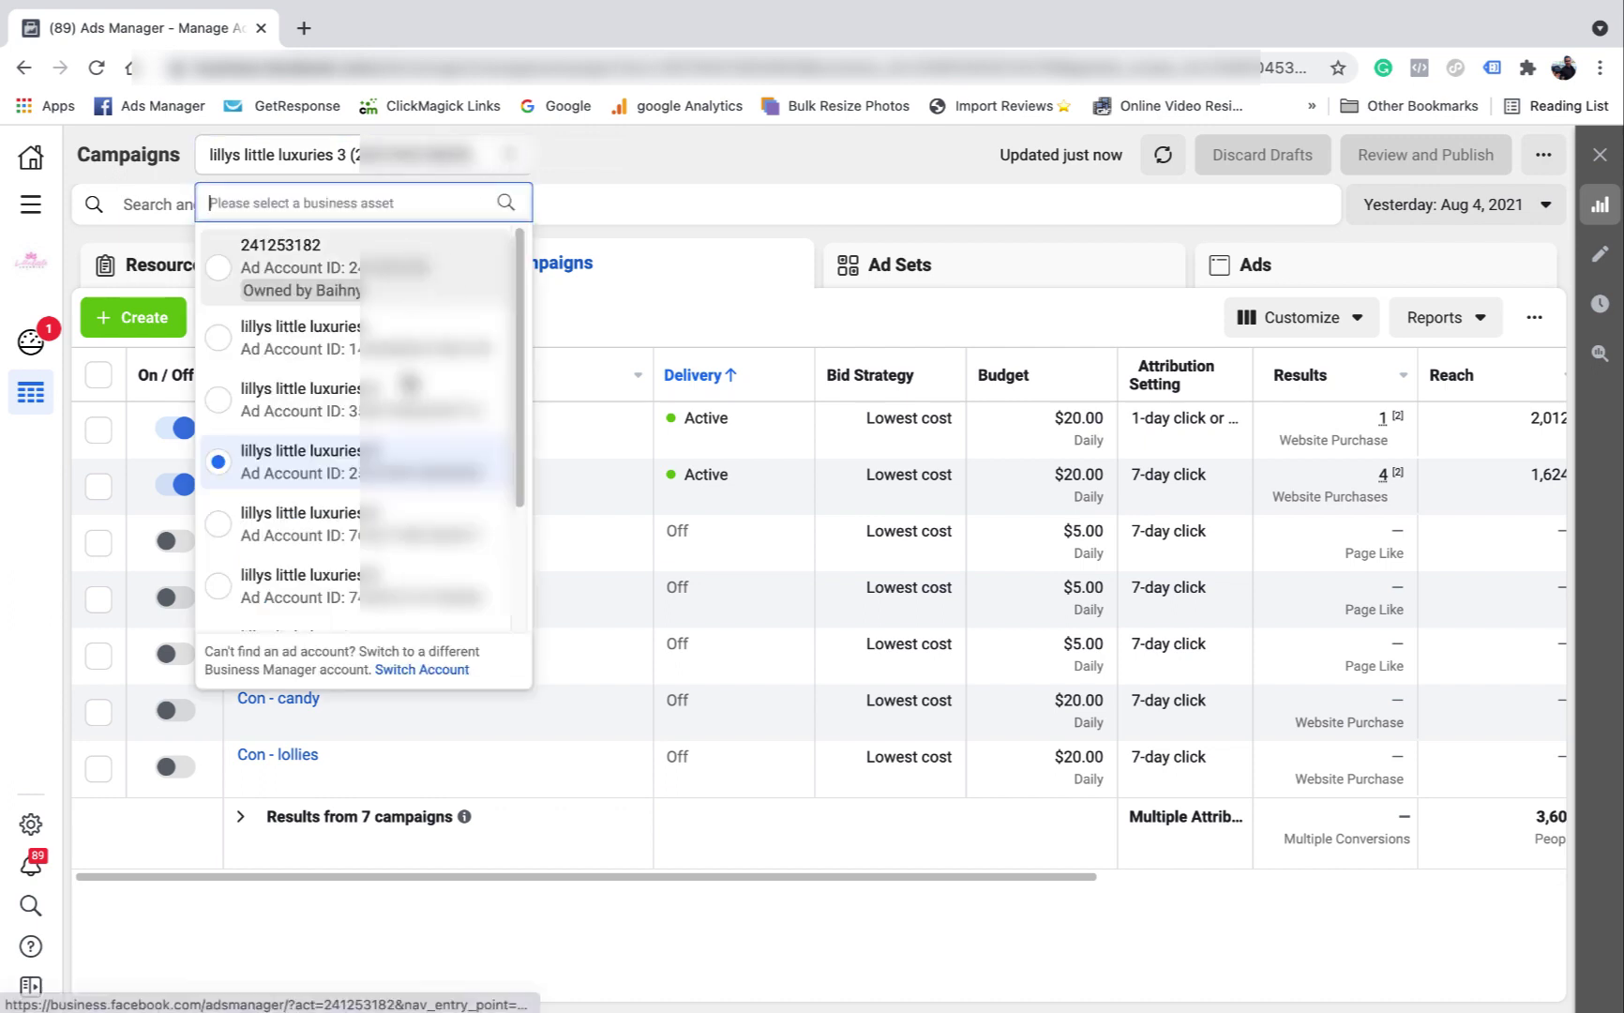
pyautogui.scroll(1, 328, 380)
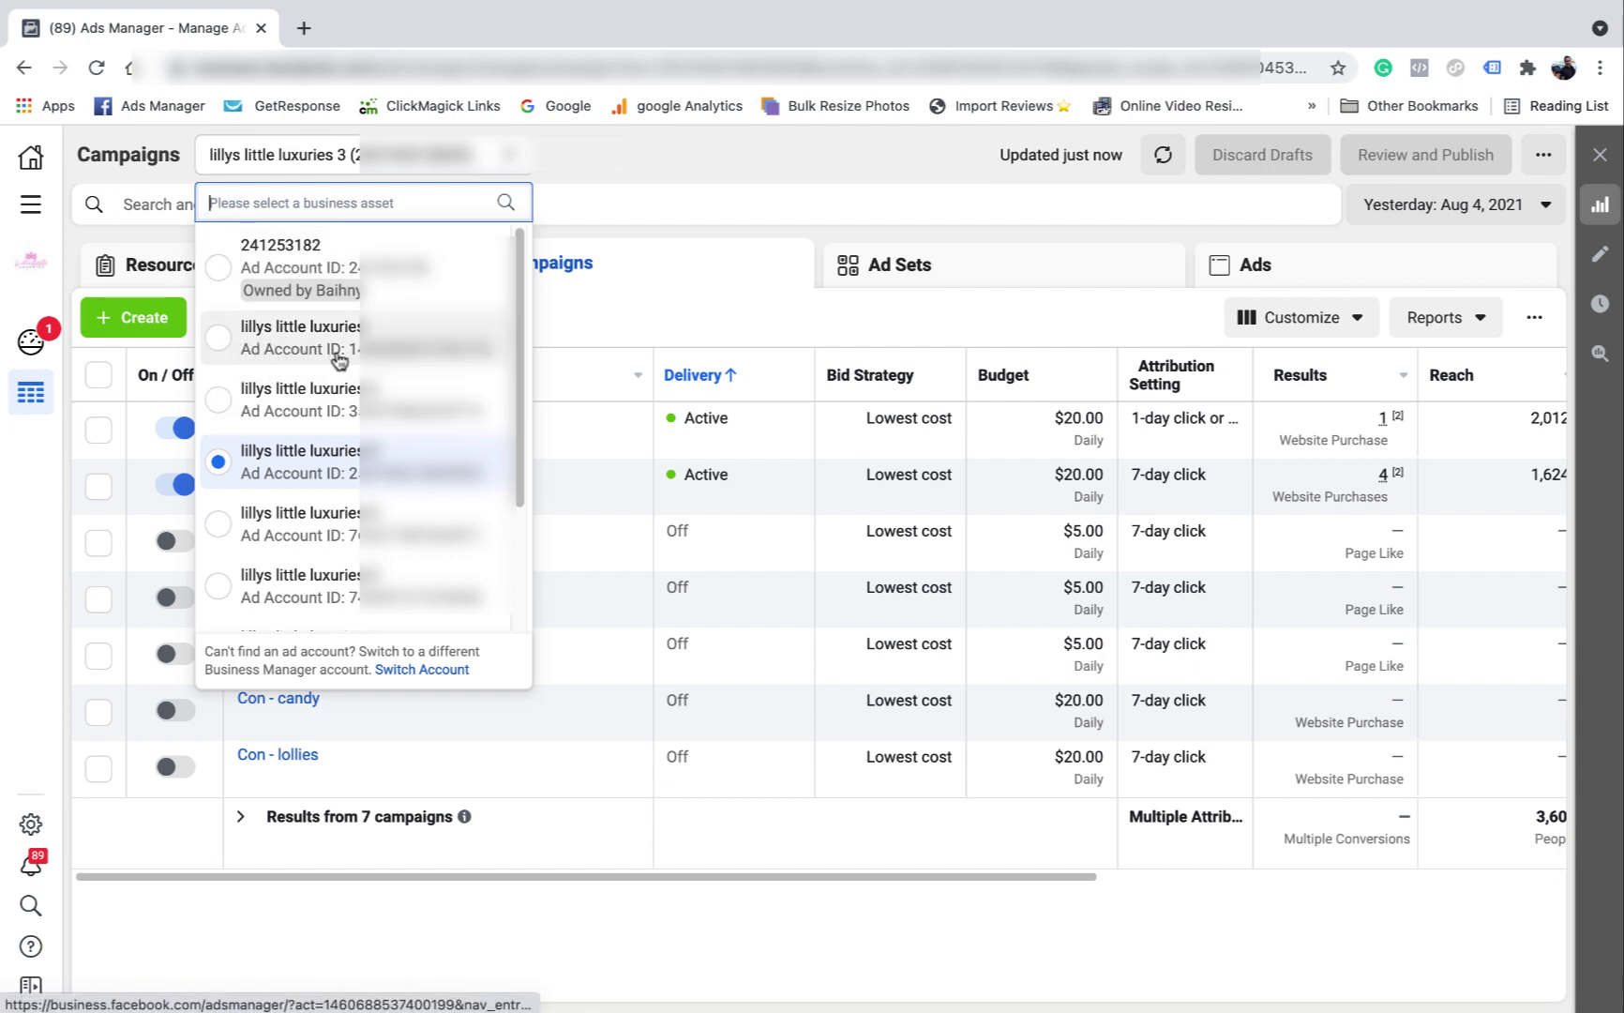
pyautogui.scroll(-3, 327, 563)
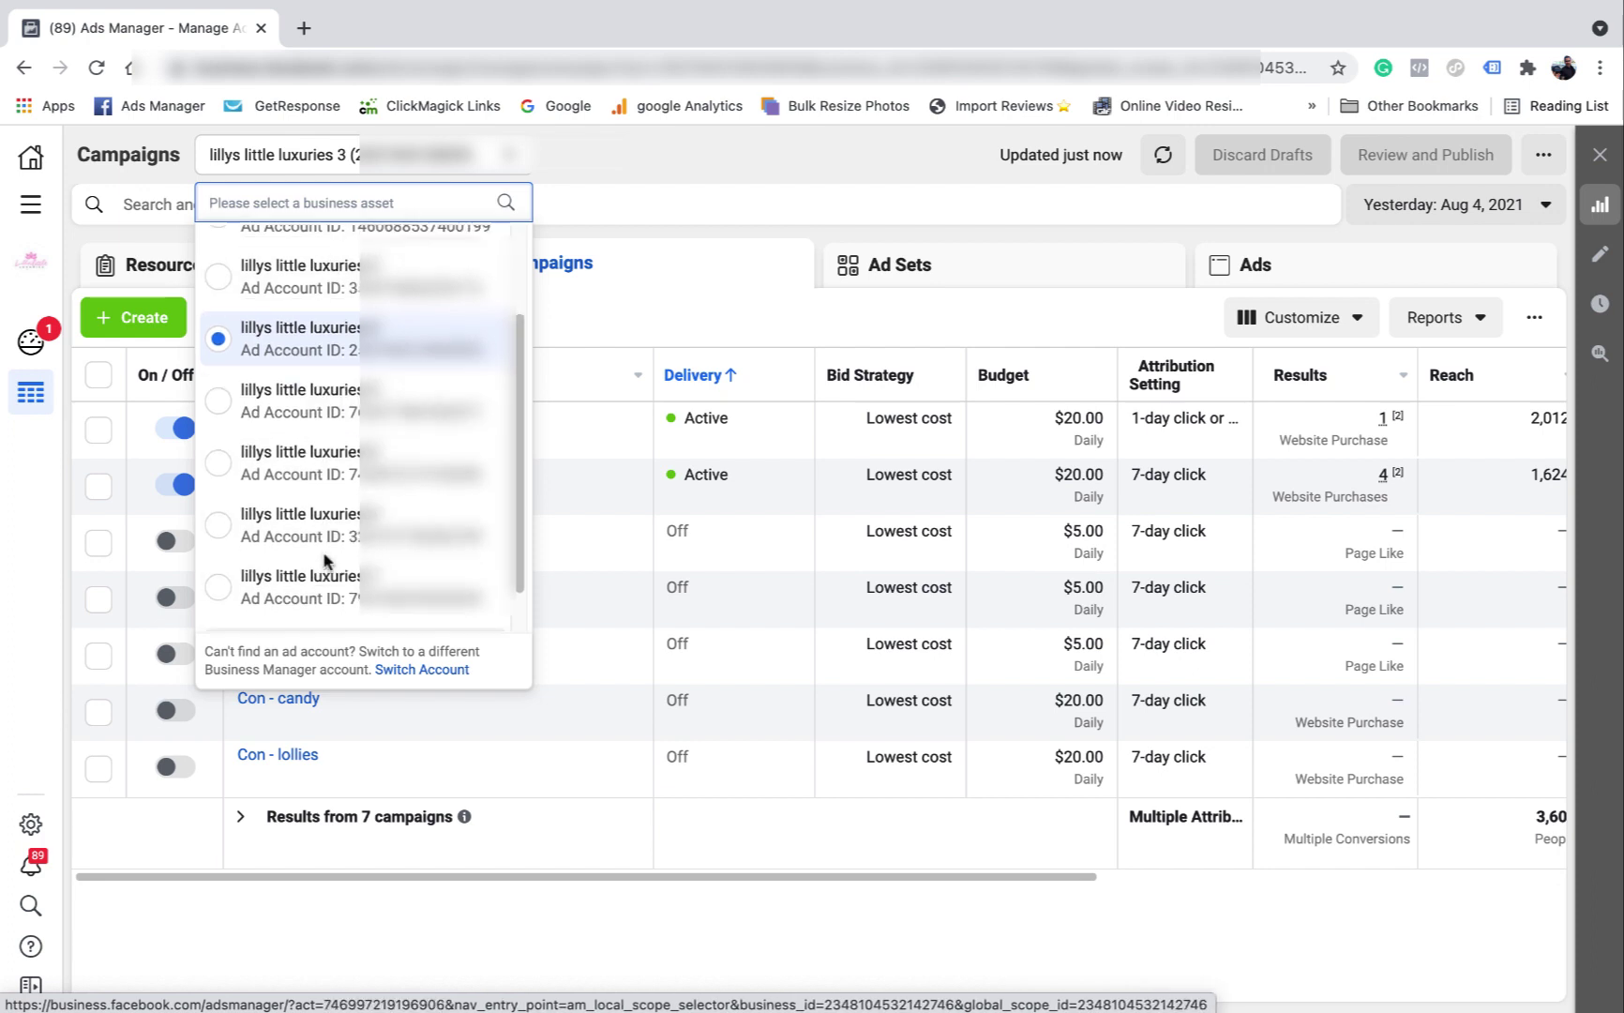
pyautogui.scroll(3, 244, 422)
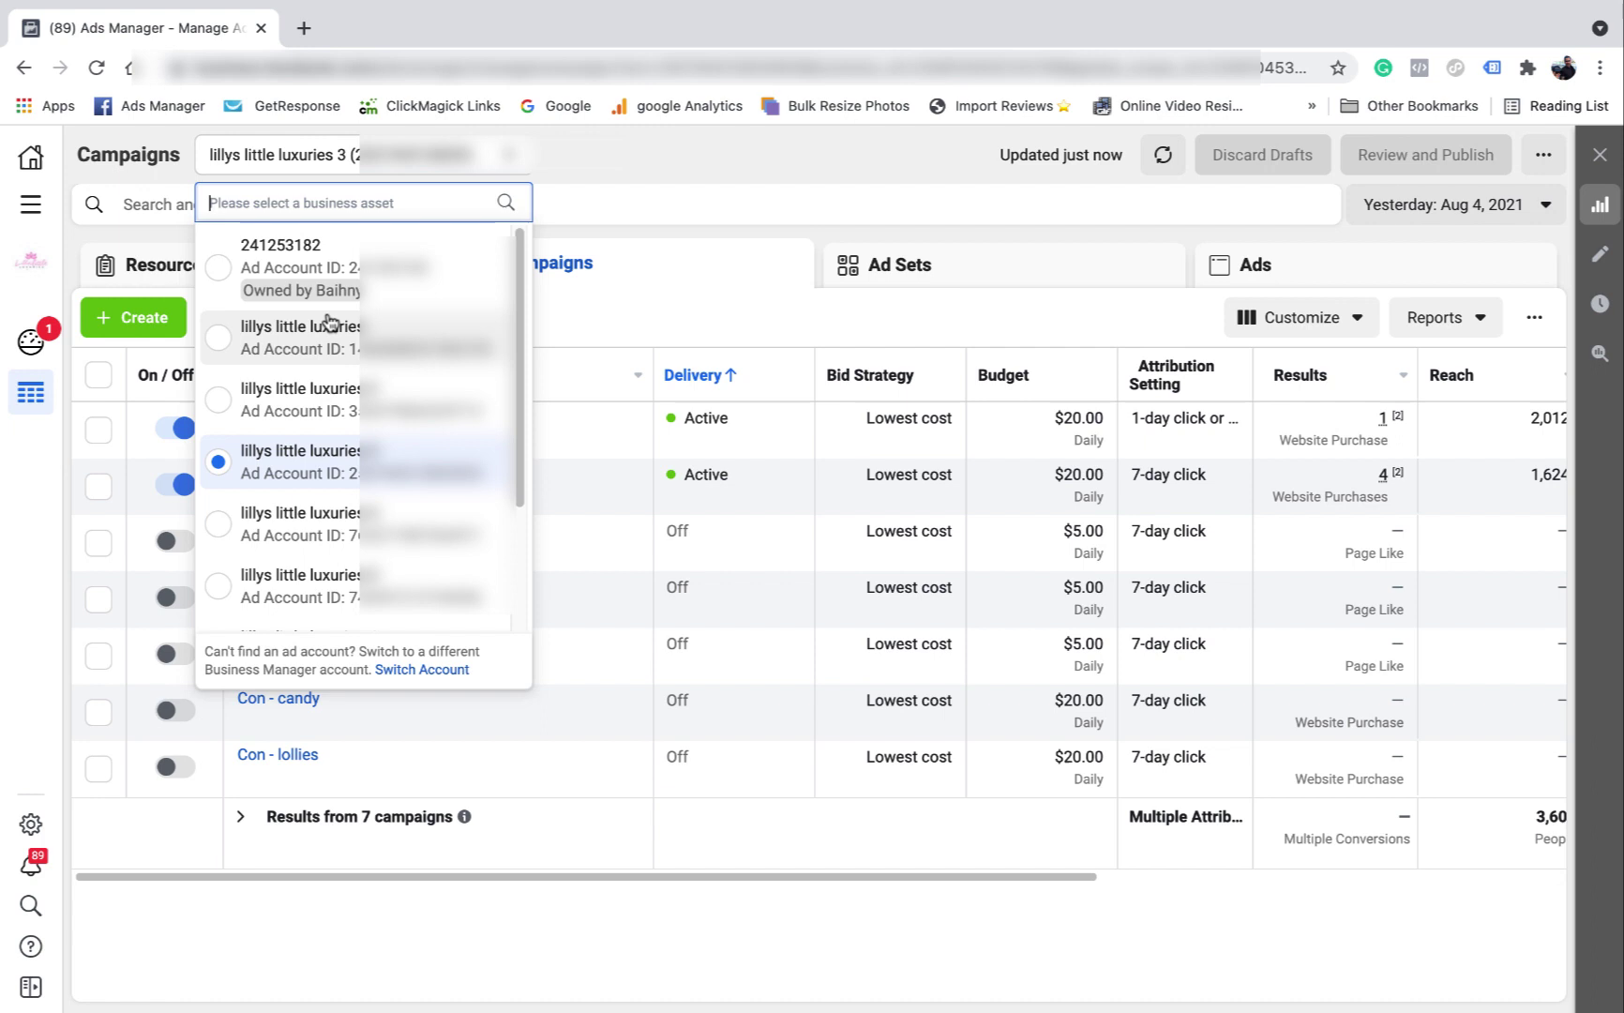
pyautogui.click(616, 176)
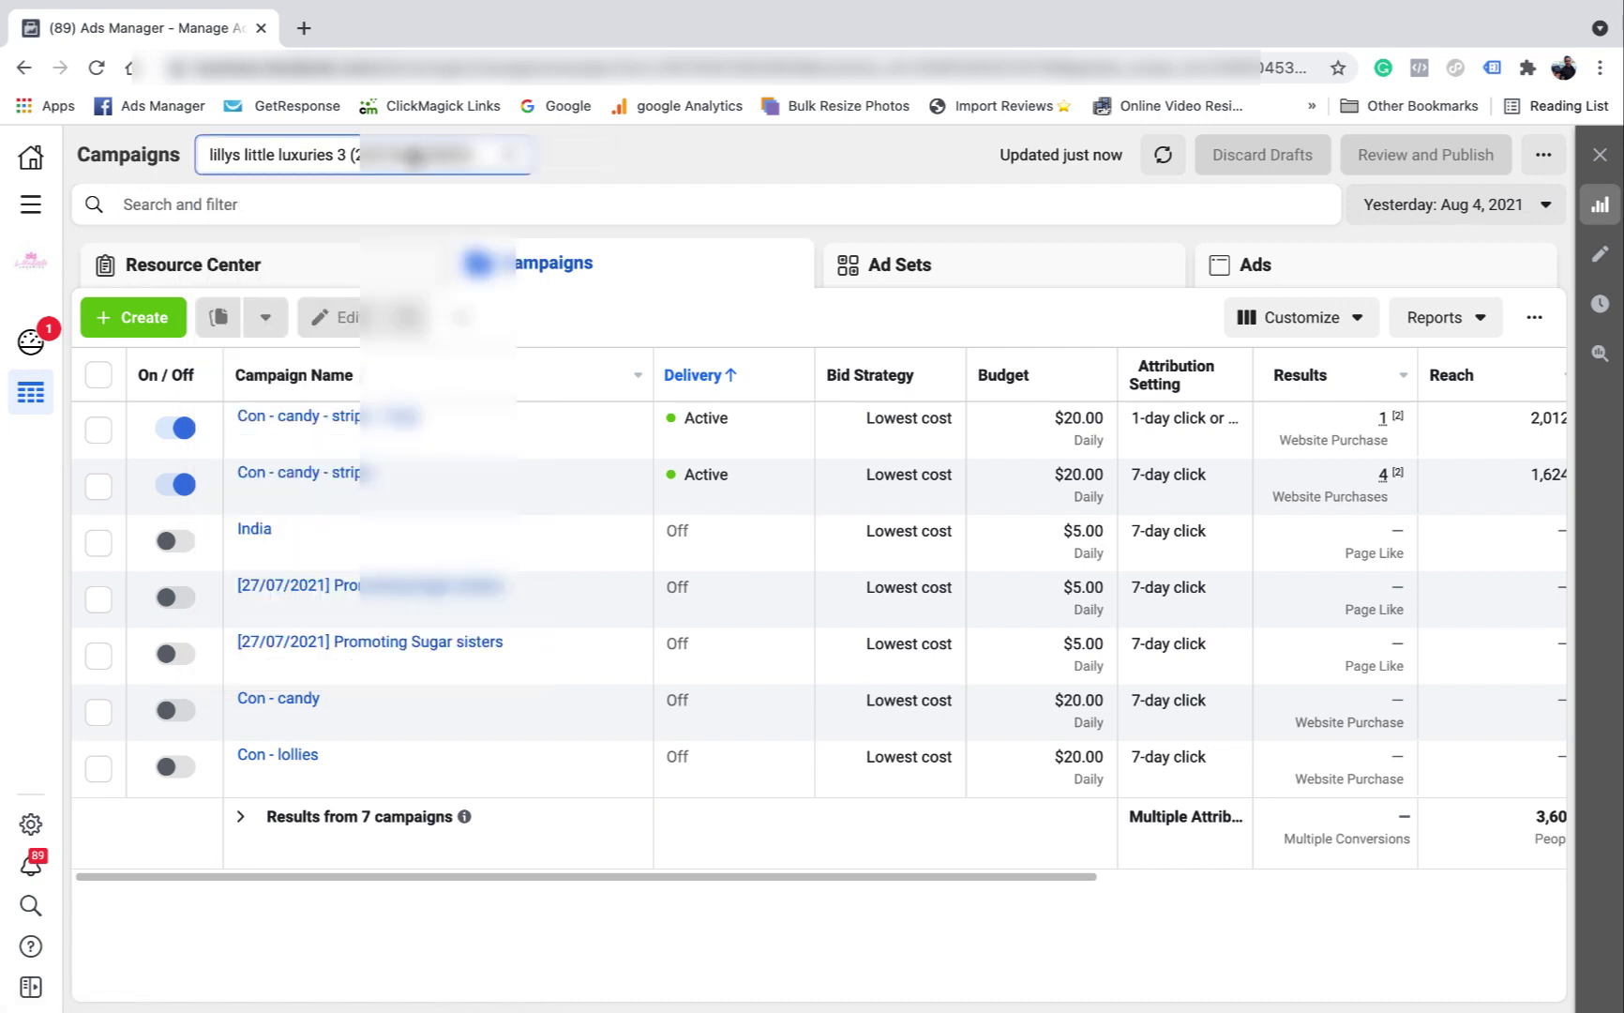
pyautogui.click(511, 159)
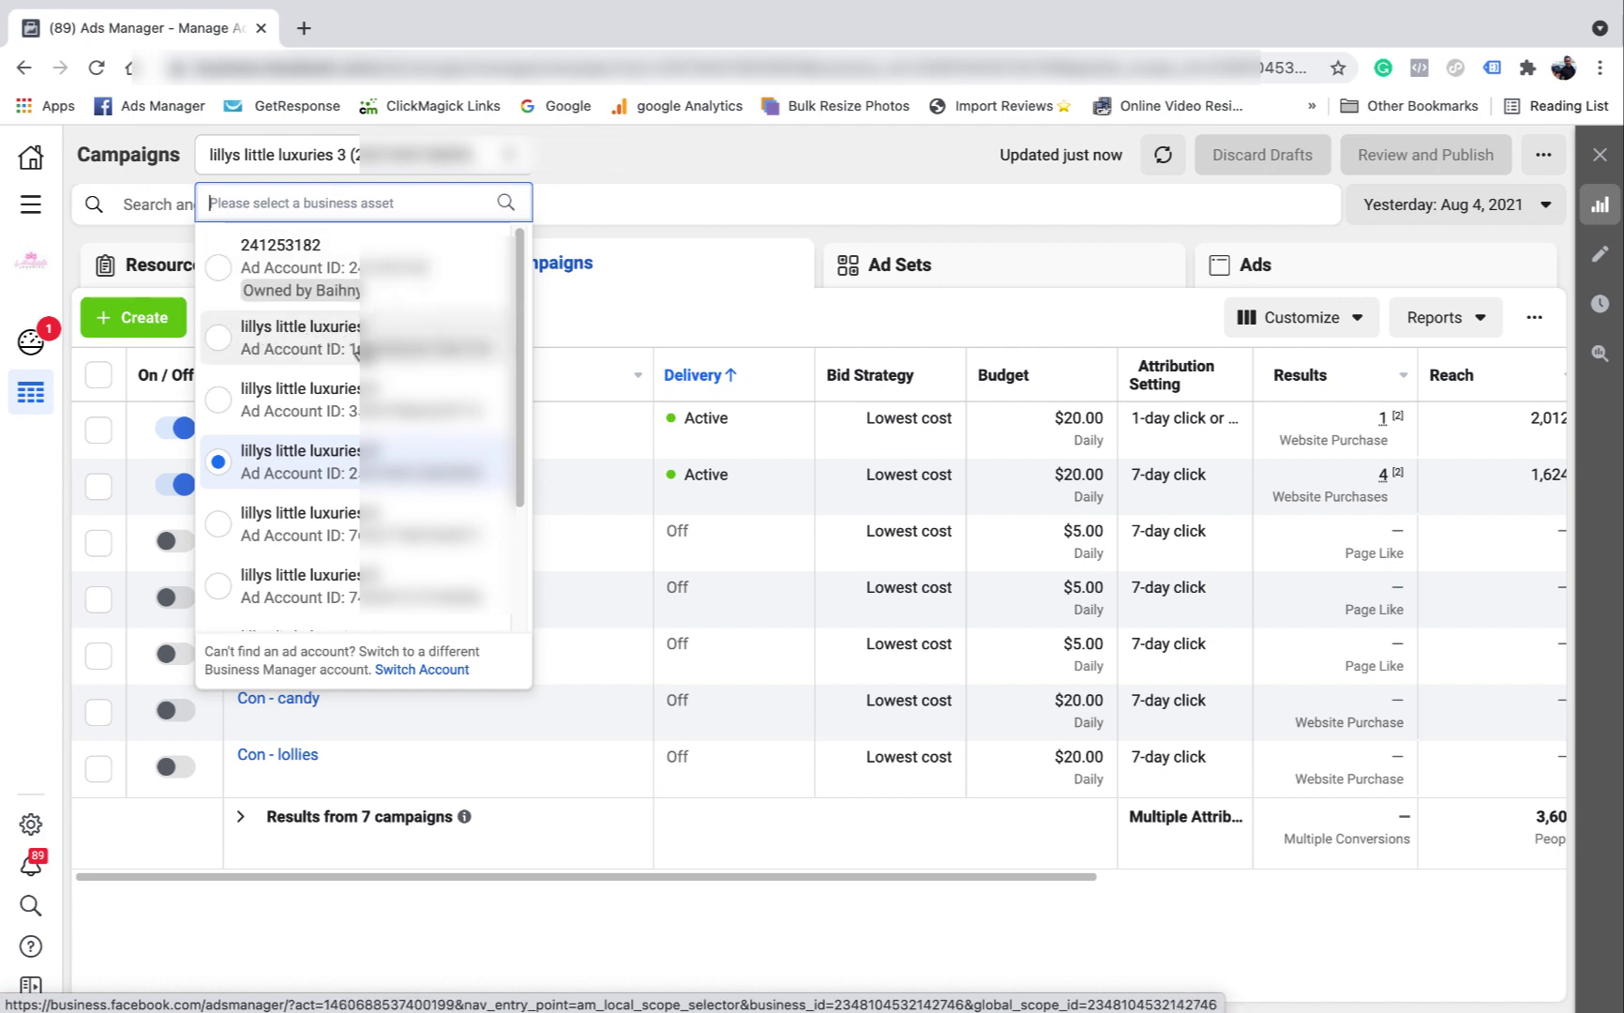
pyautogui.click(703, 150)
pyautogui.click(527, 143)
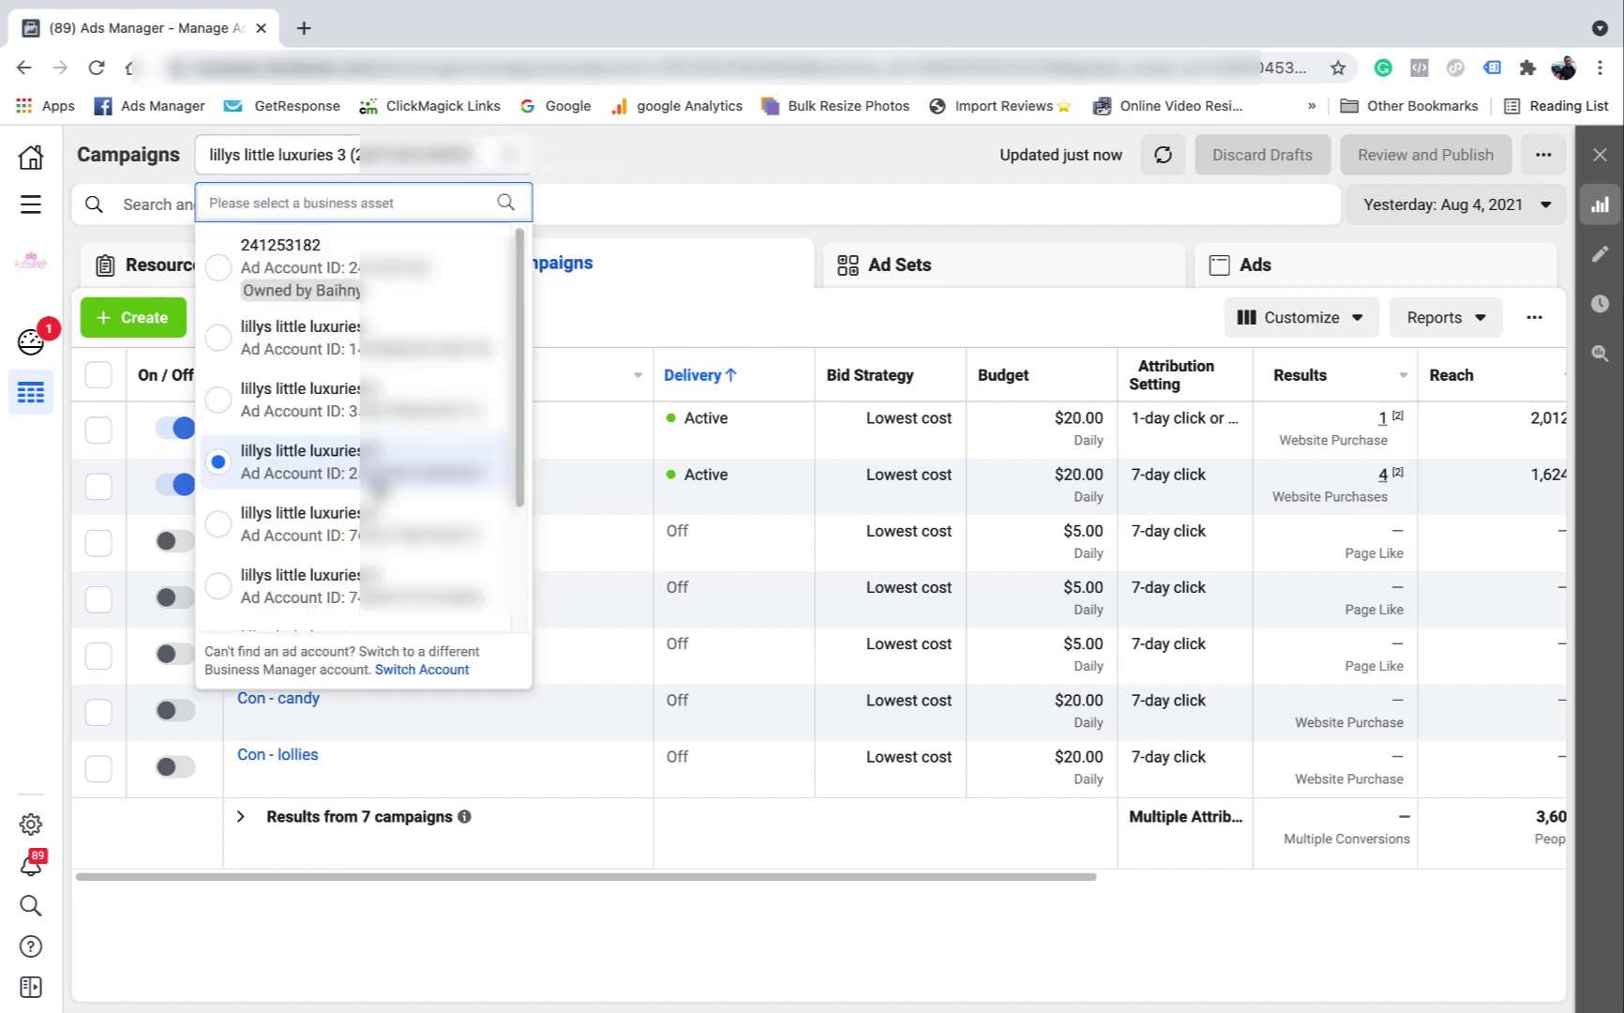
pyautogui.click(623, 161)
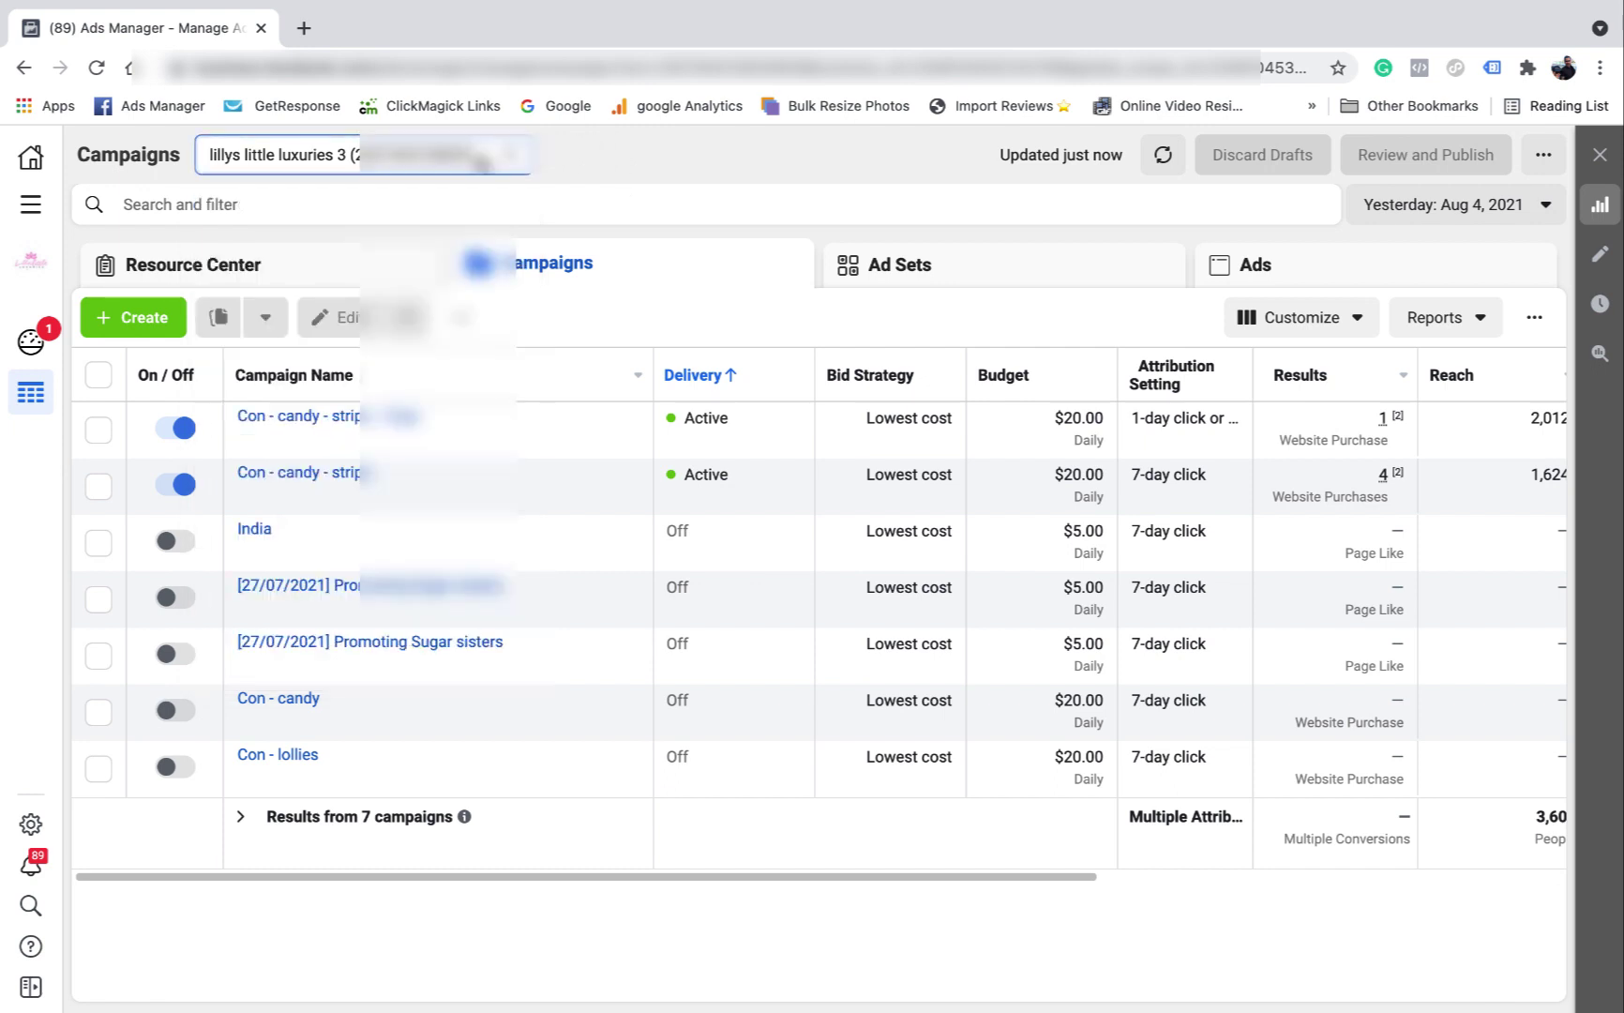
# Step: Reload Ads Manager from the All Tools menu and bring up the table's column presets
pyautogui.click(28, 218)
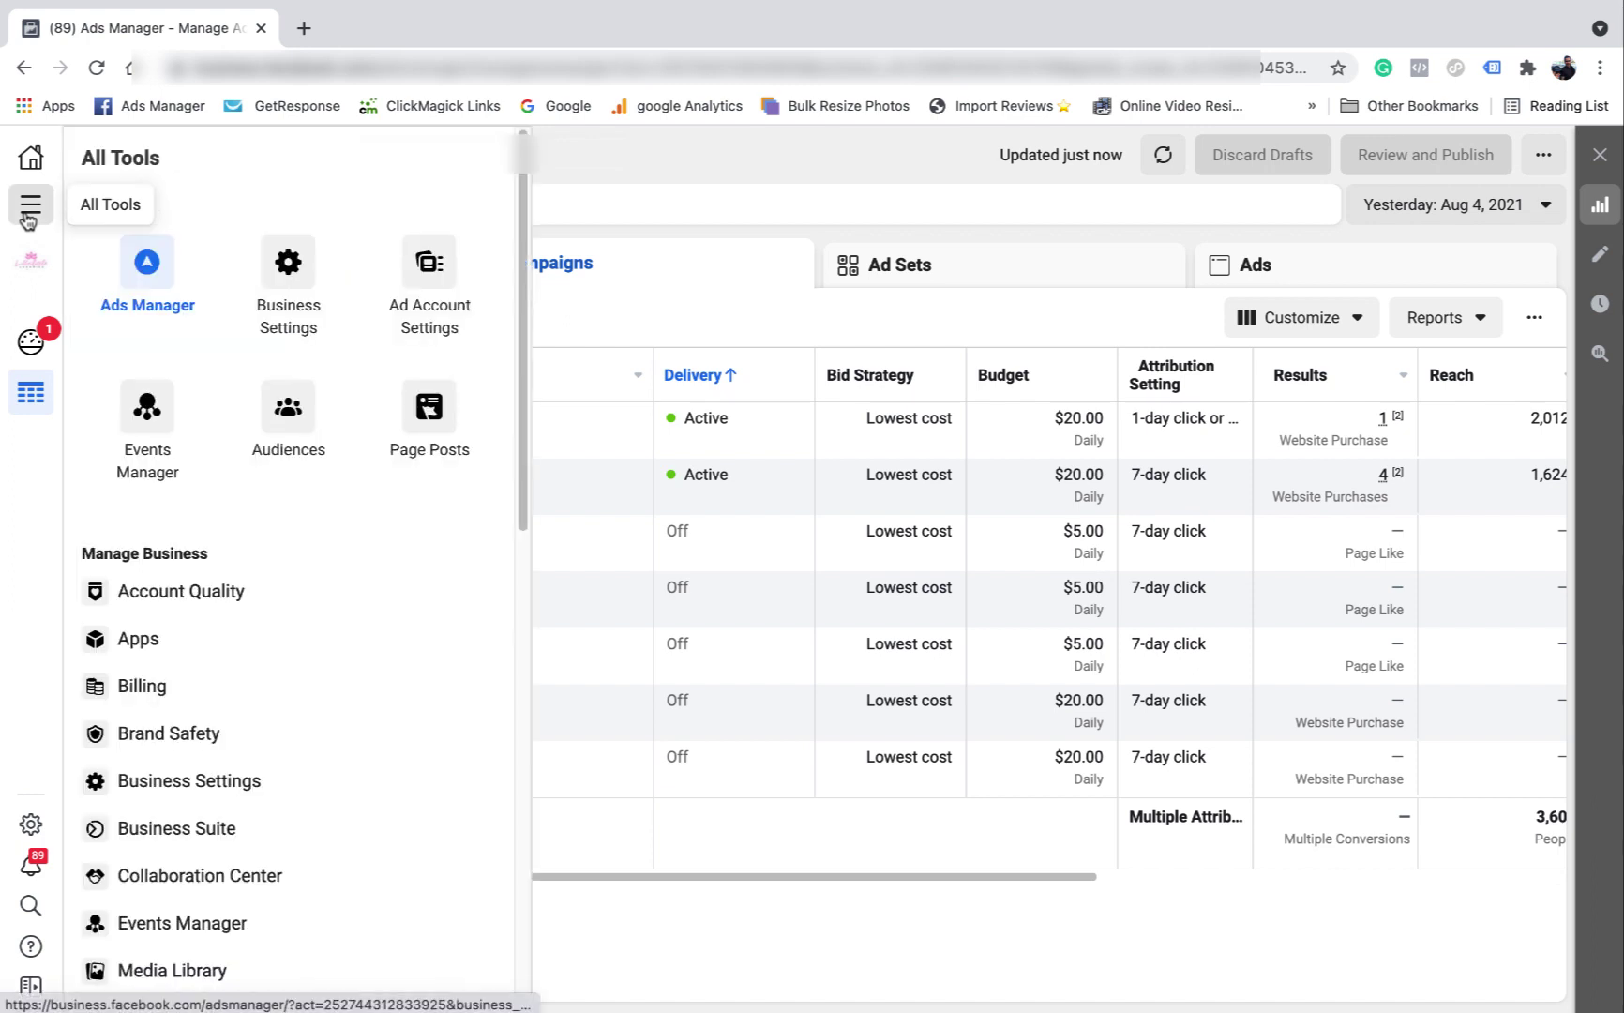
pyautogui.click(141, 266)
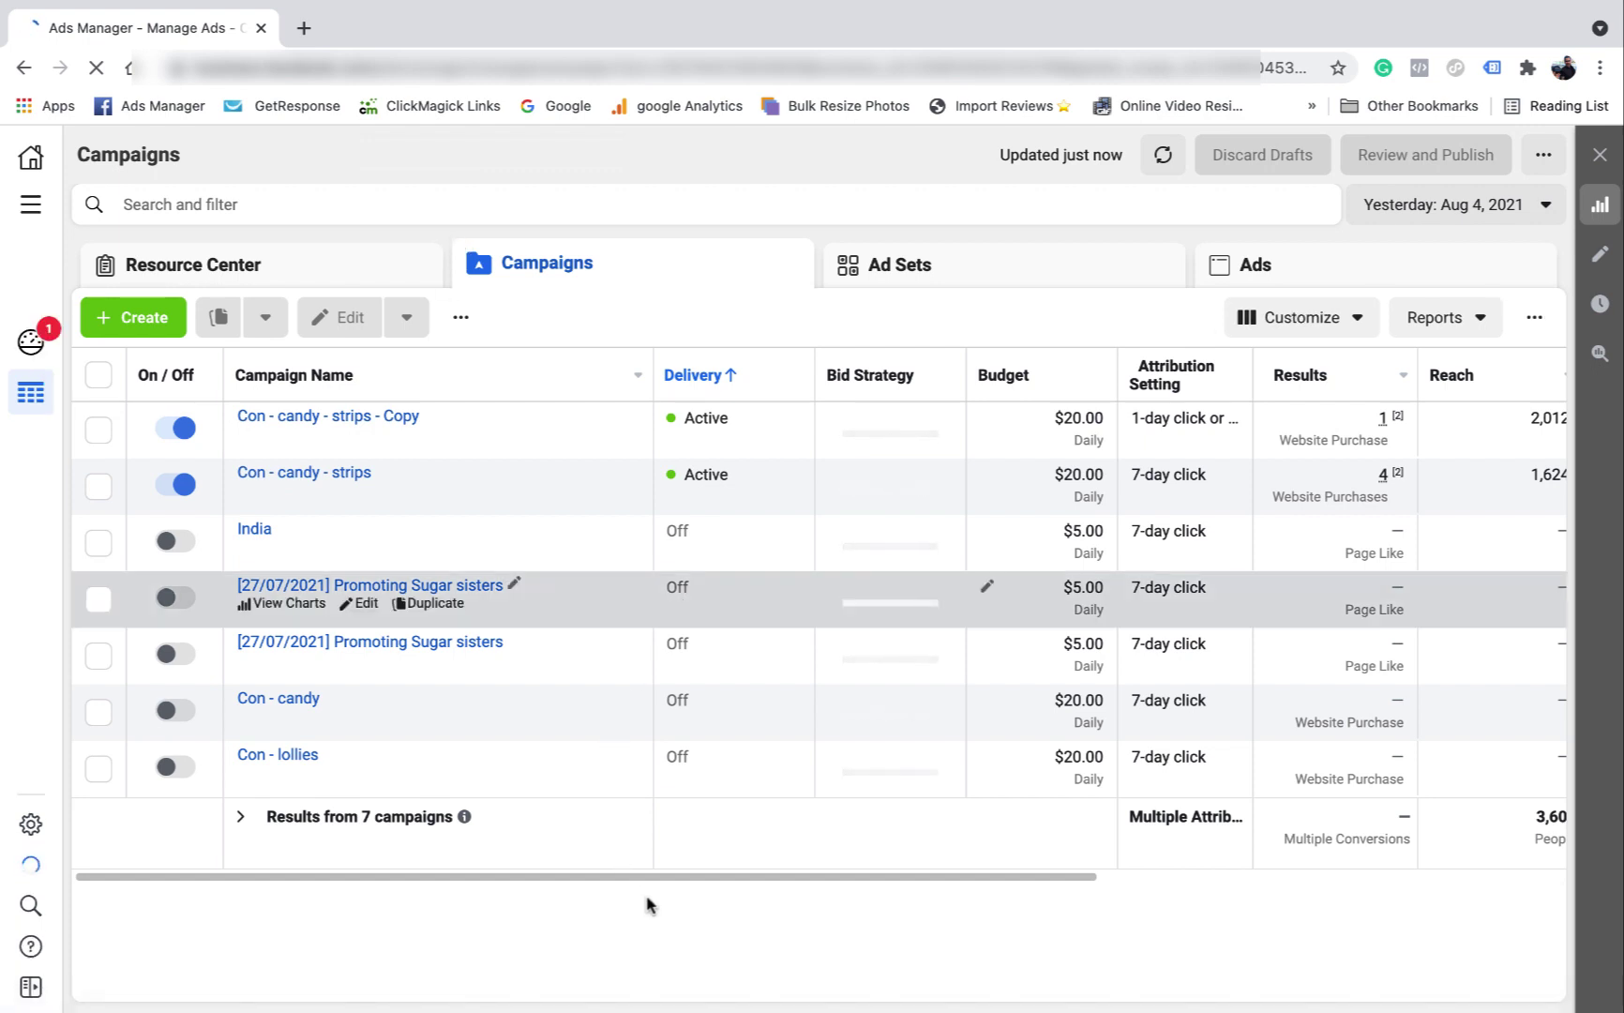
pyautogui.hscroll(1, 678, 881)
pyautogui.hscroll(7, 1306, 416)
pyautogui.click(1340, 323)
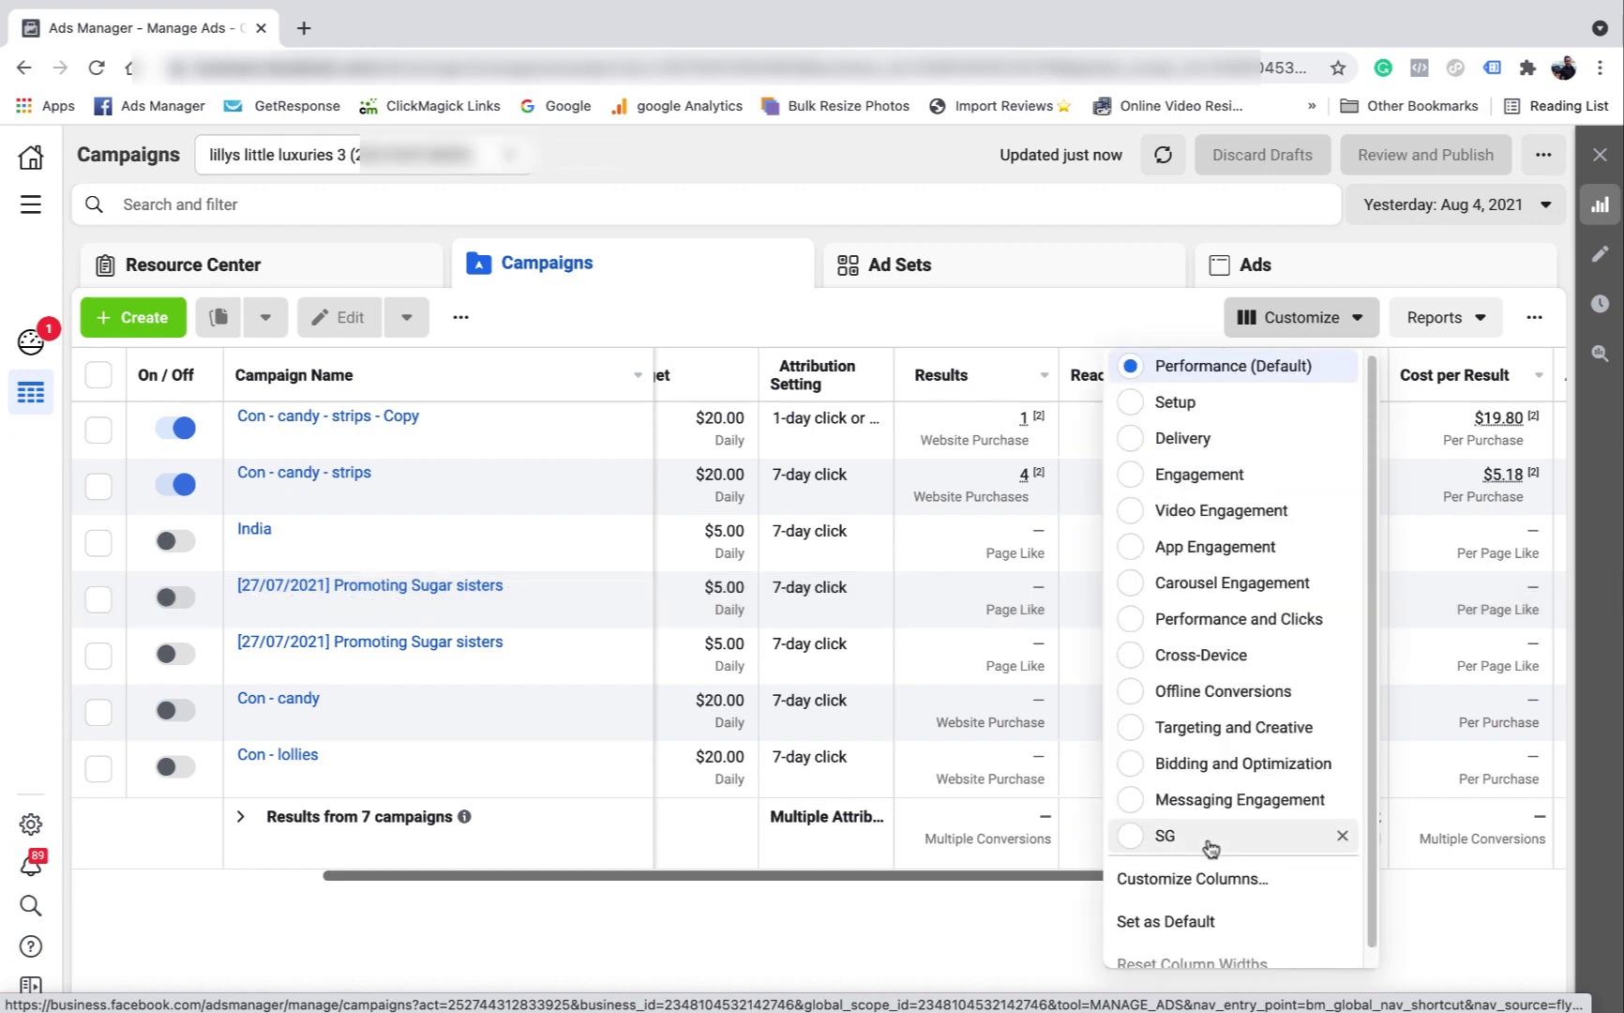
# Step: Apply the SG column preset and scroll across to see CTR, Adds to Cart and Checkouts Initiated
pyautogui.click(1207, 842)
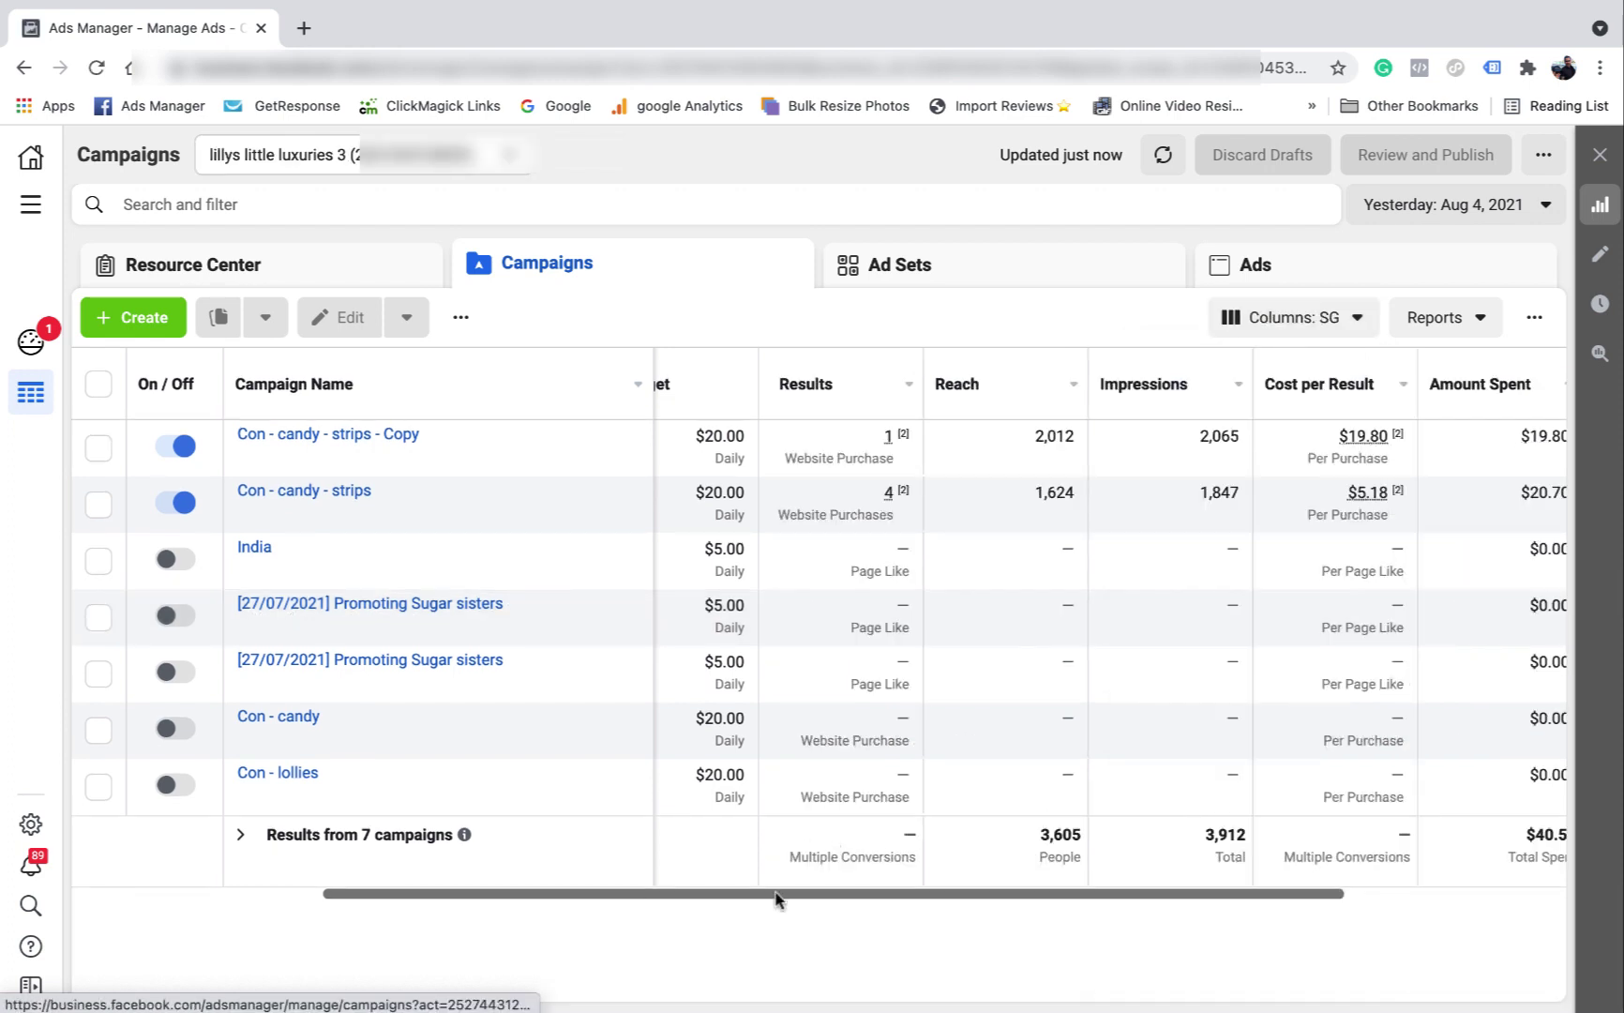
pyautogui.moveTo(1072, 902); pyautogui.dragTo(1421, 899)
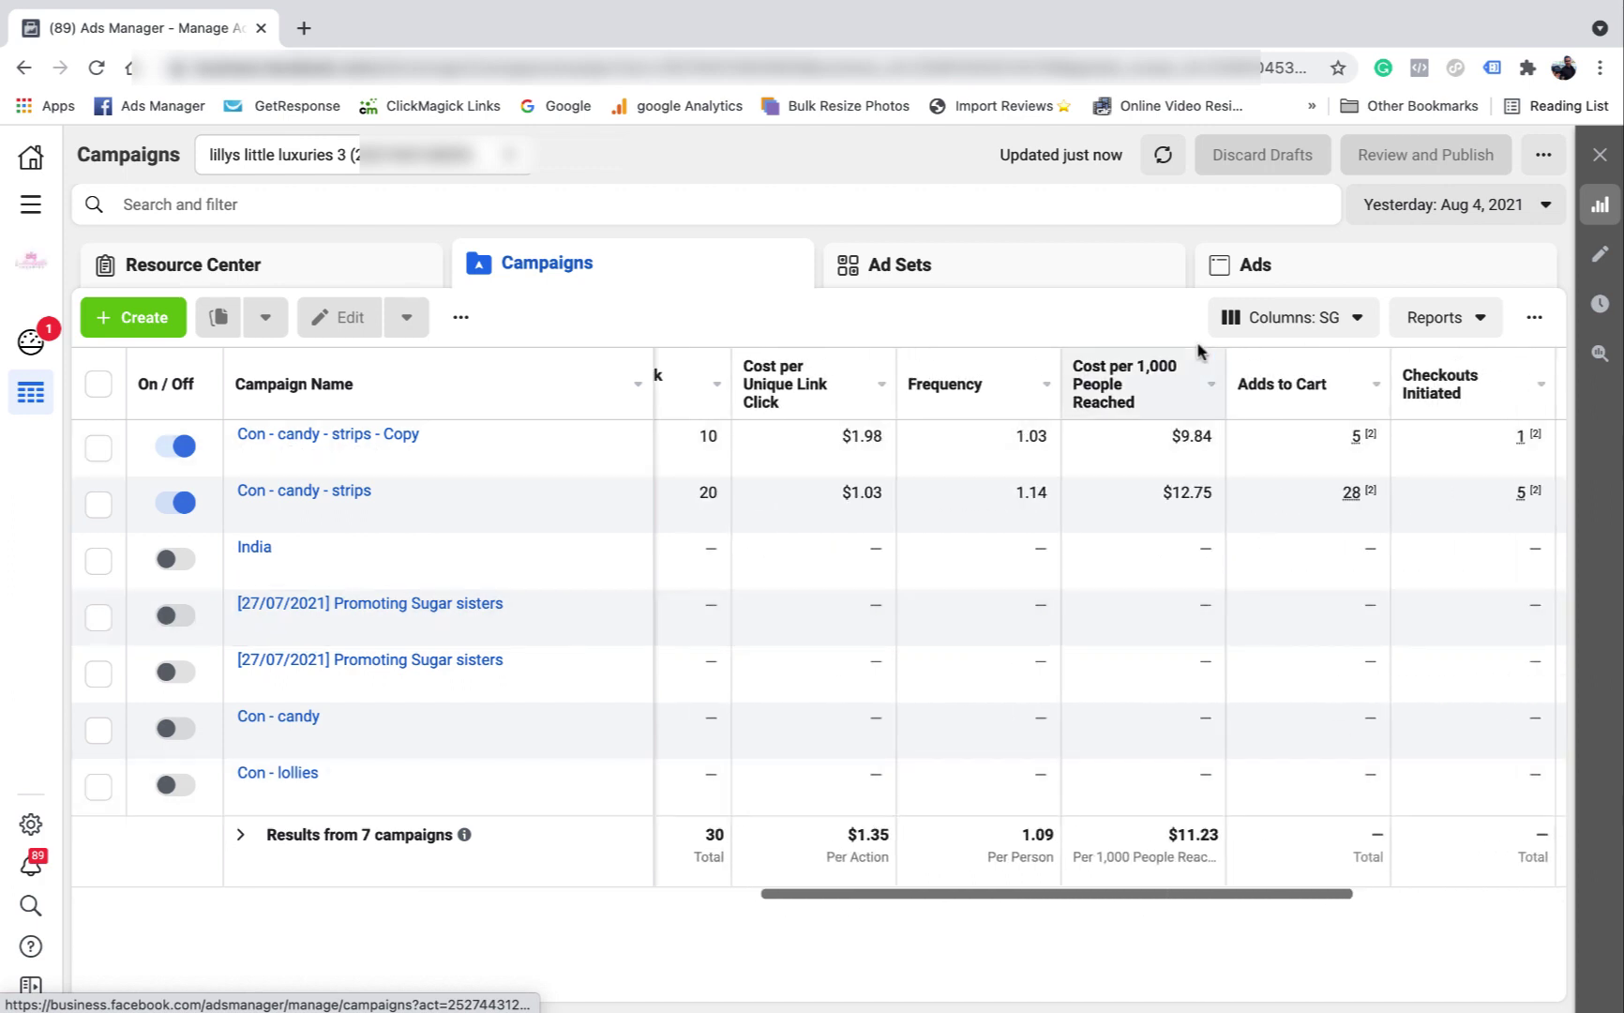
pyautogui.moveTo(1117, 892); pyautogui.dragTo(145, 870)
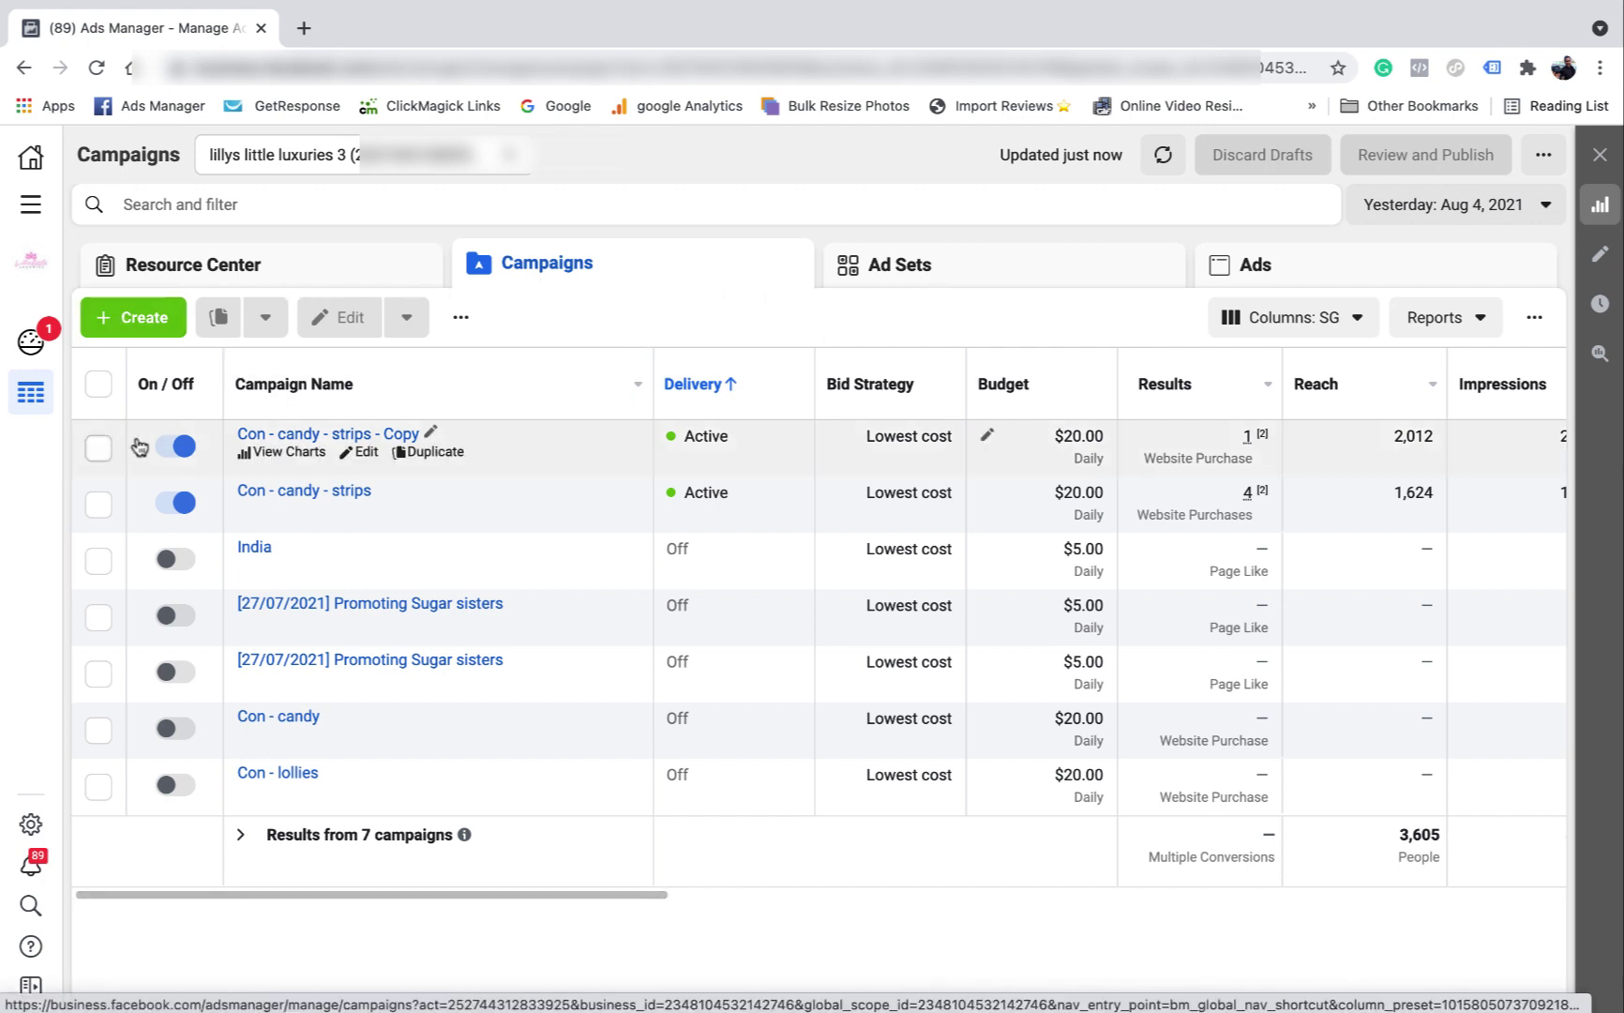
pyautogui.click(925, 277)
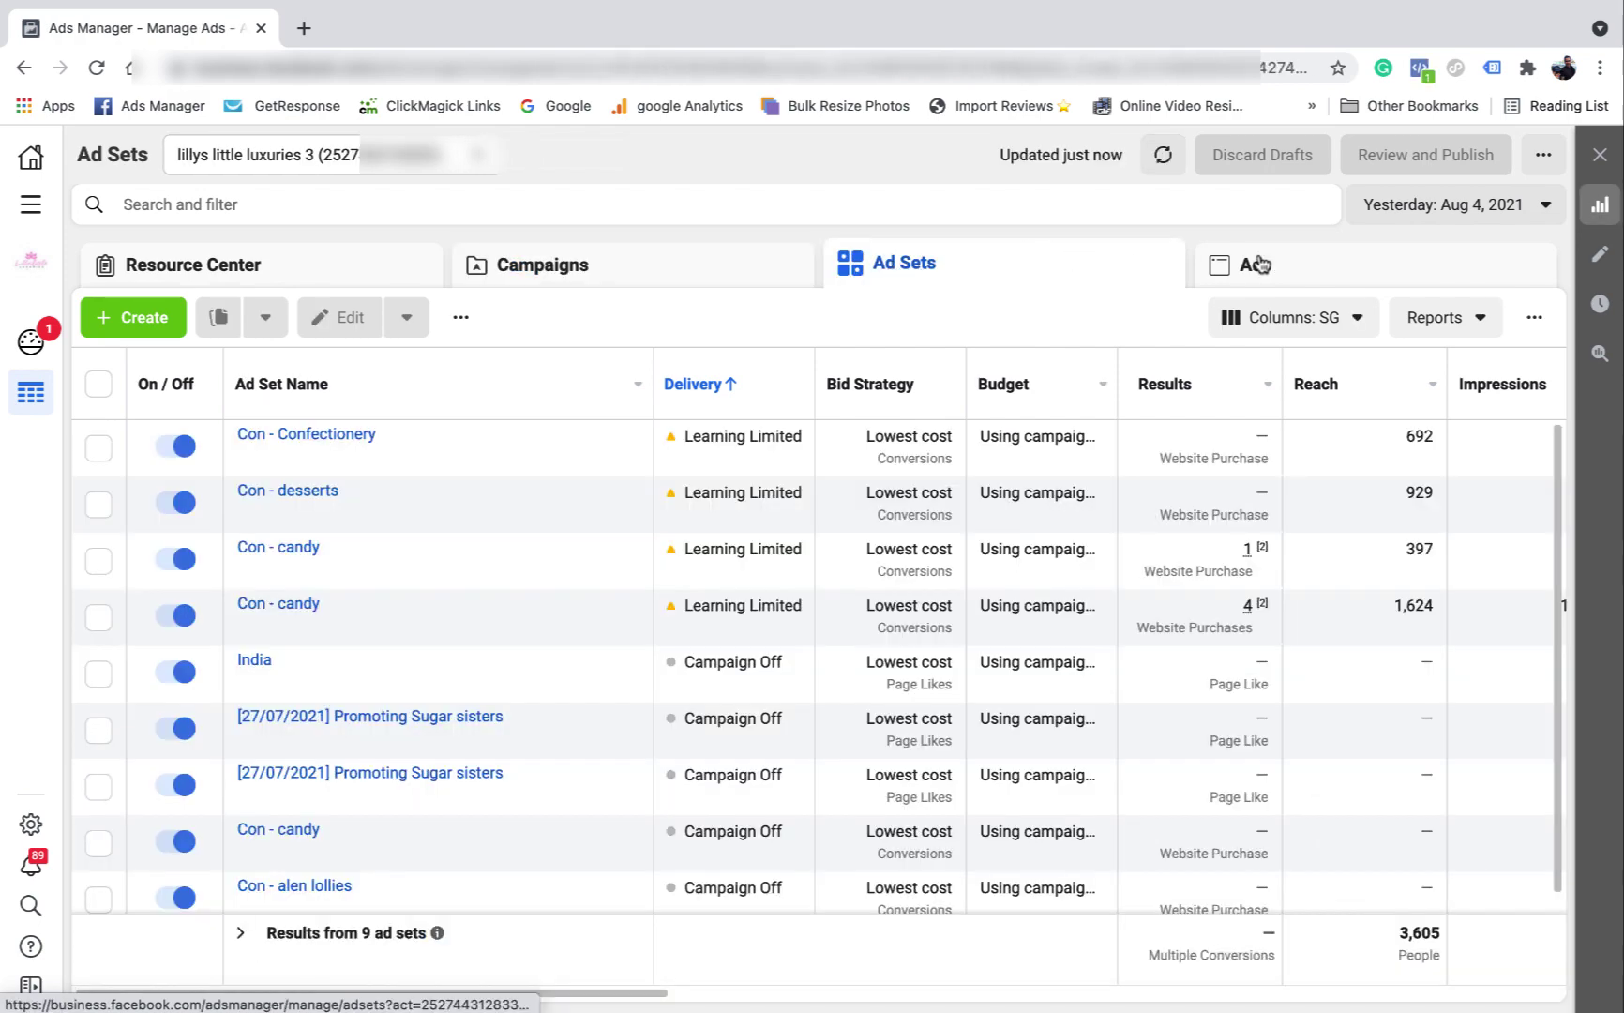
pyautogui.click(1259, 264)
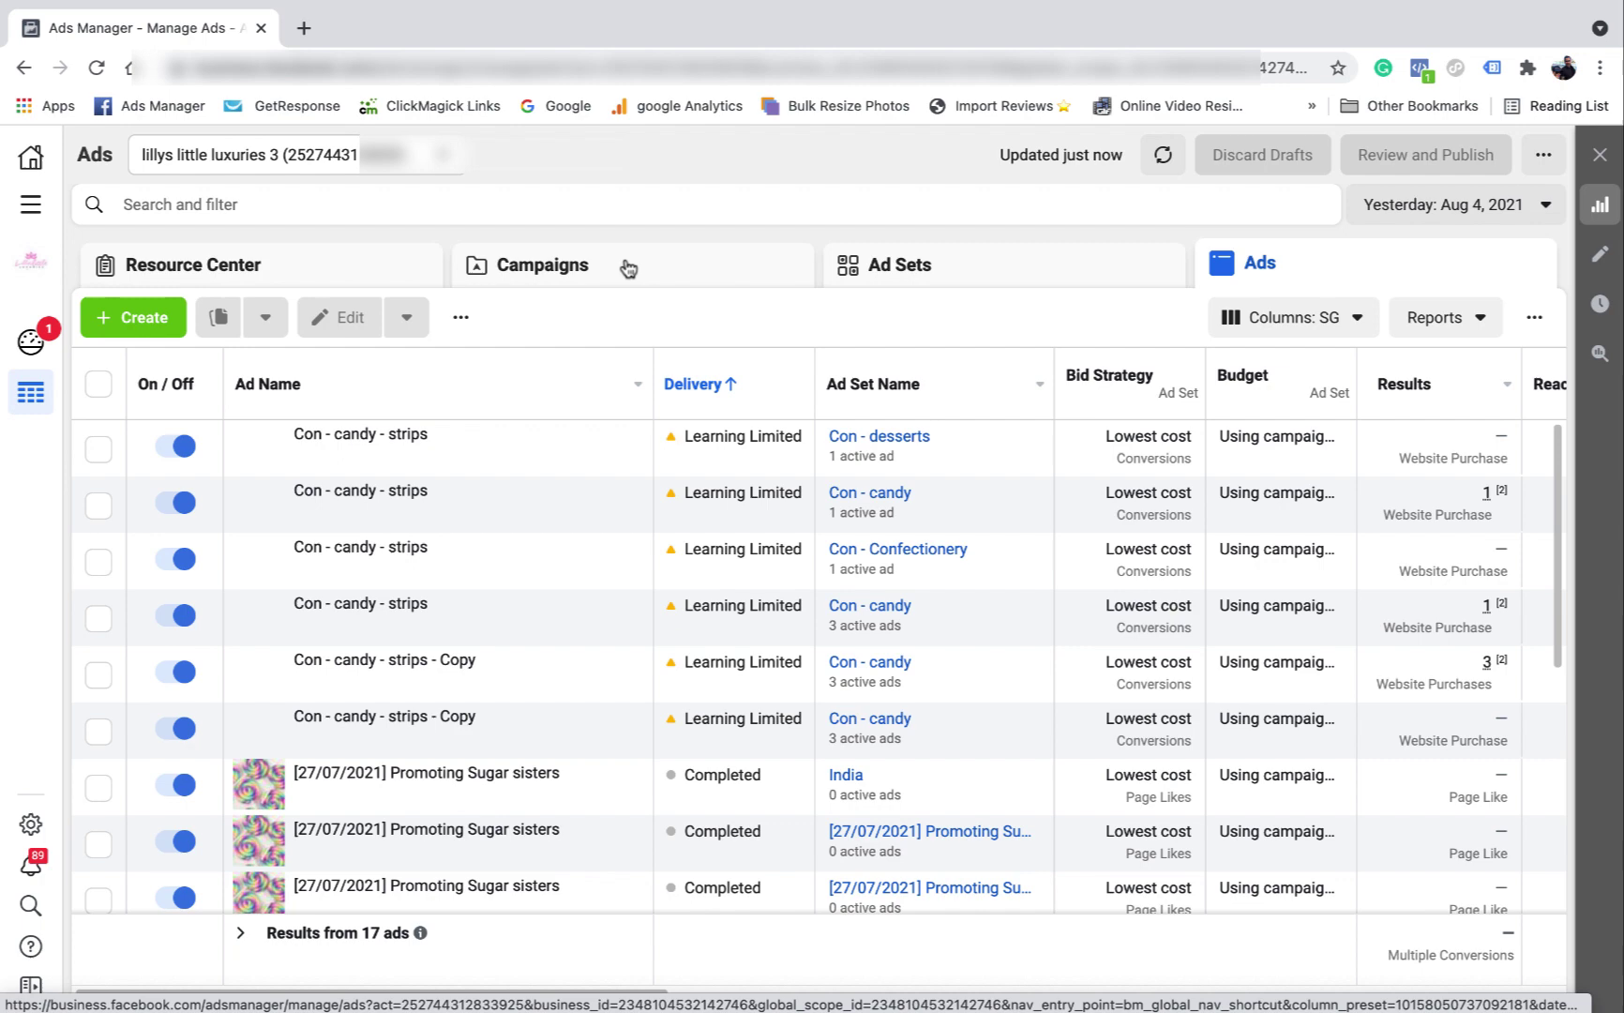
pyautogui.click(620, 267)
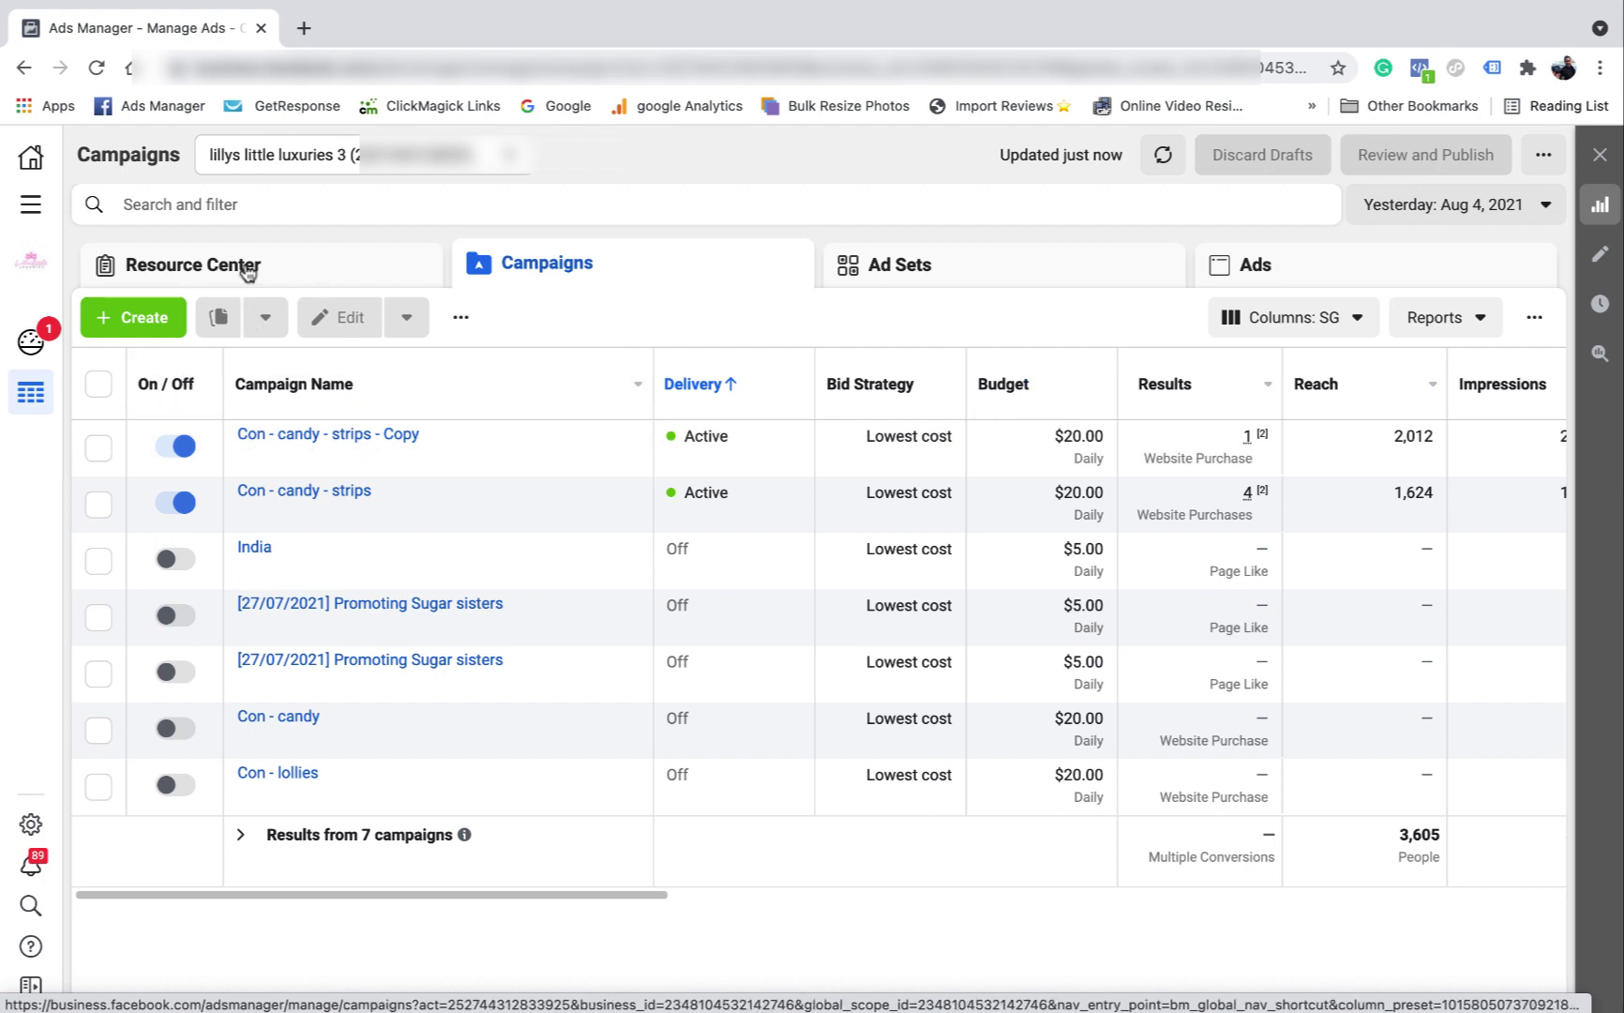
# Step: Show the Resource Center with its iOS 14 change updates and completed task
pyautogui.click(248, 271)
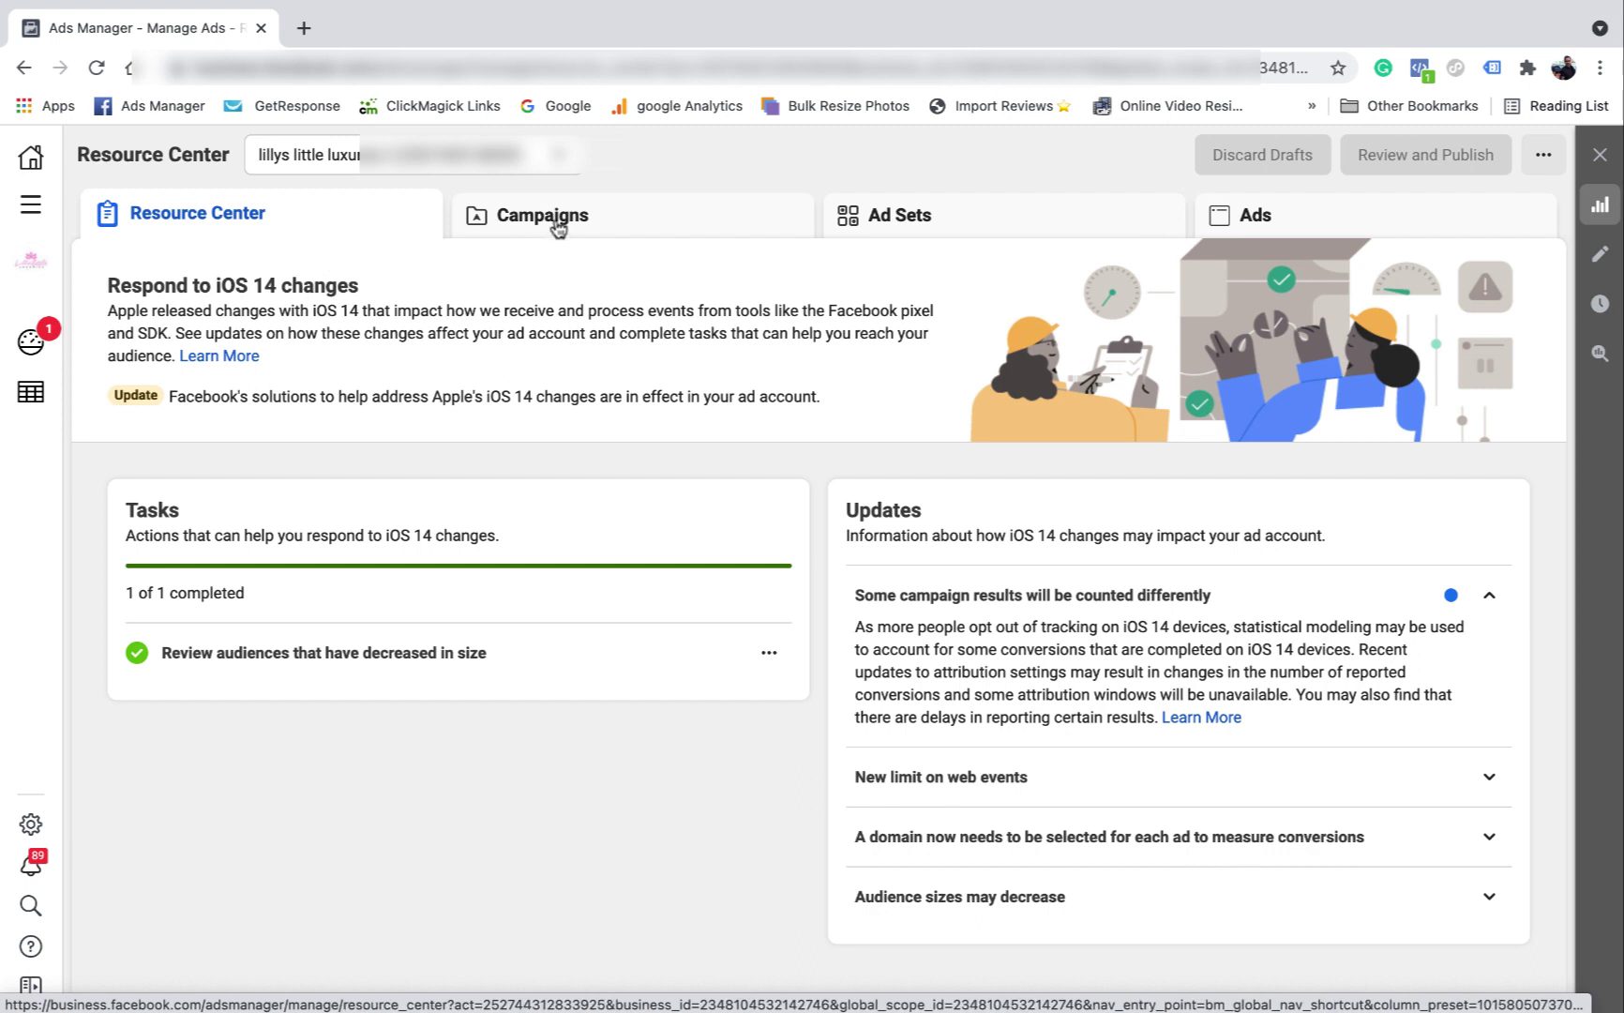
# Step: Browse the All Tools menu down through Analyze and Report, then return to Shortcuts
pyautogui.click(45, 205)
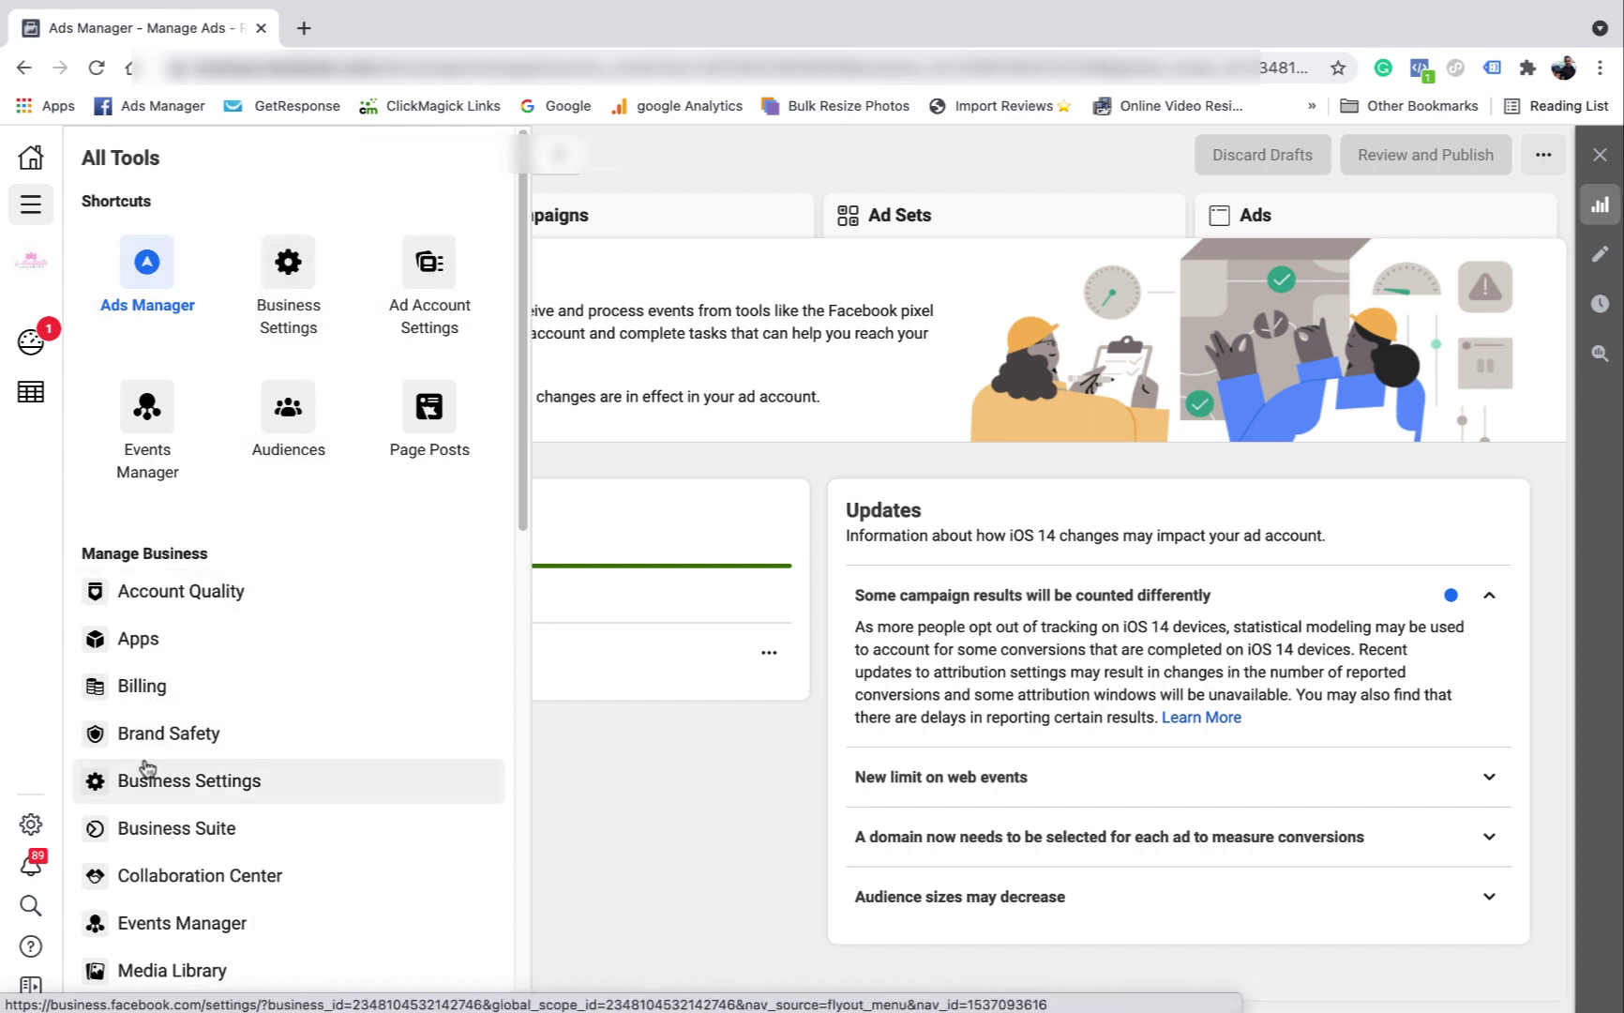
pyautogui.scroll(-2, 147, 923)
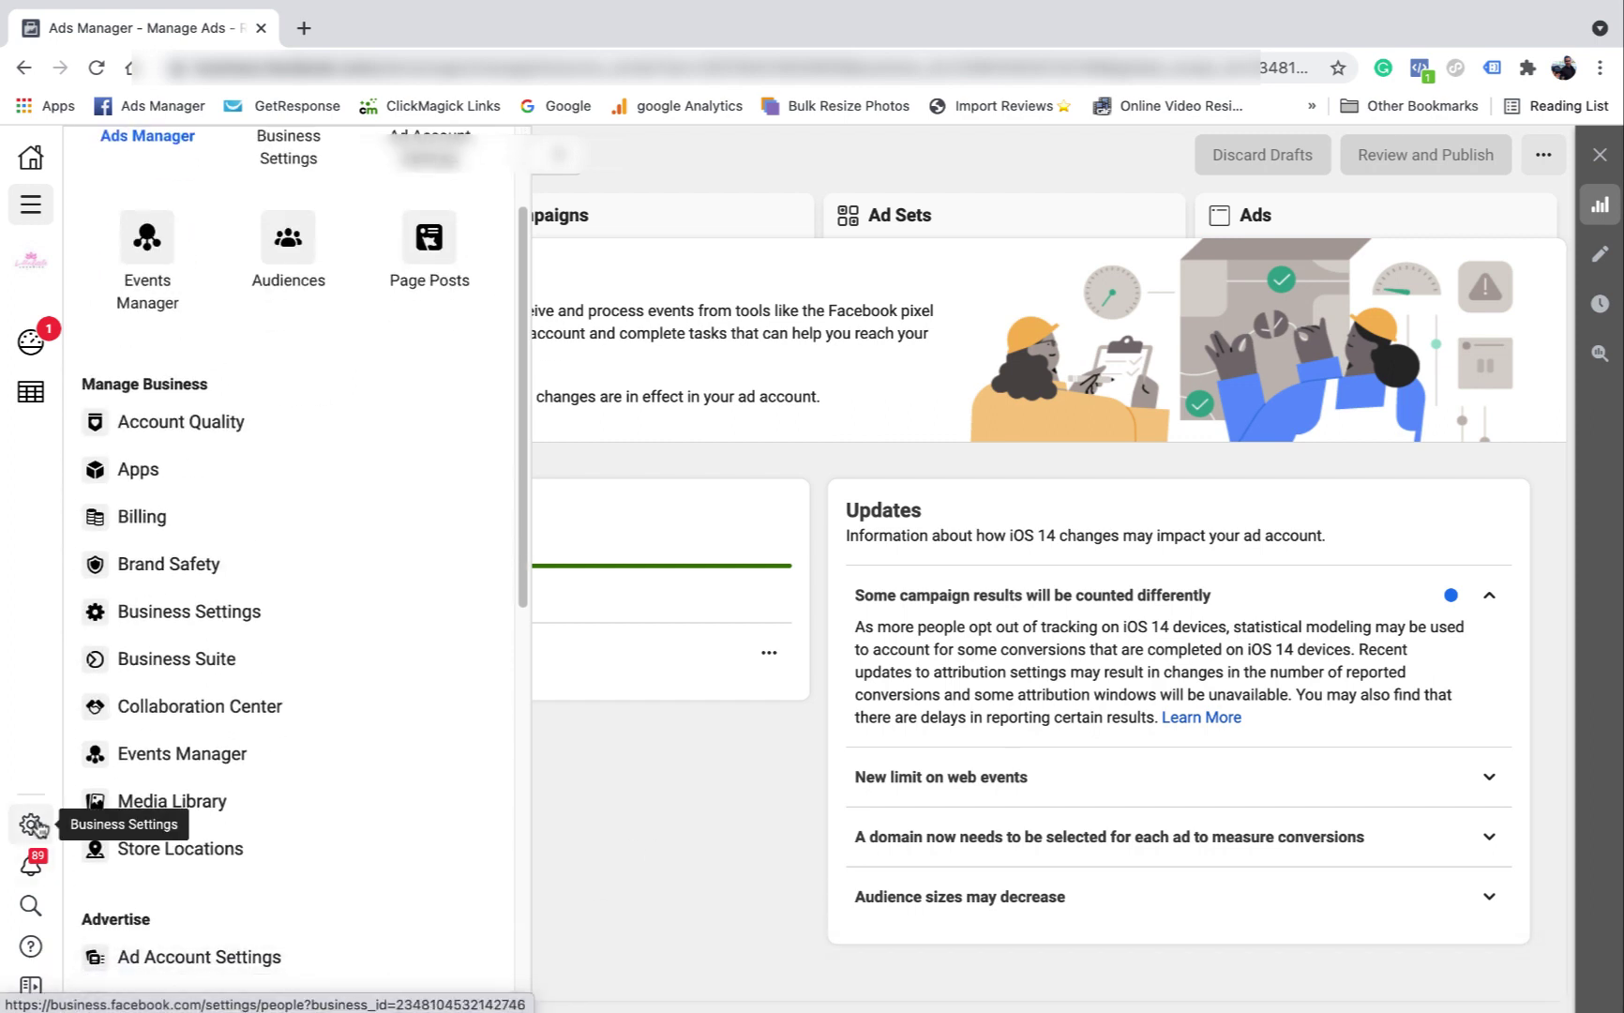
pyautogui.scroll(2, 246, 563)
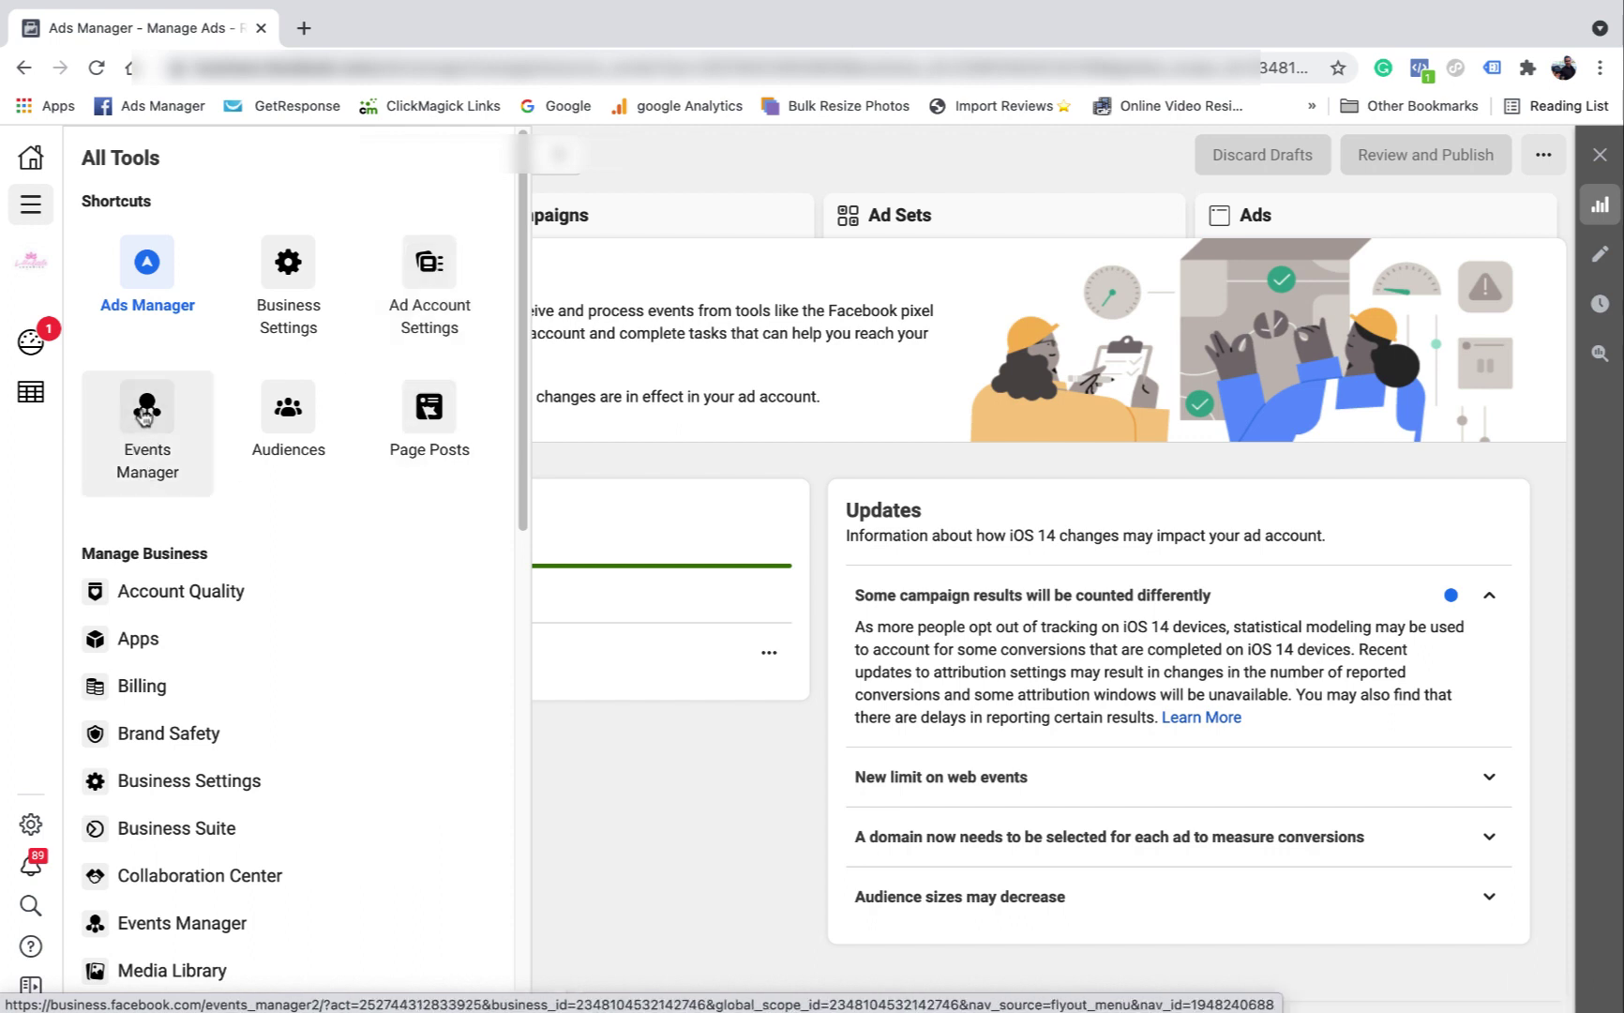
pyautogui.scroll(-3, 310, 483)
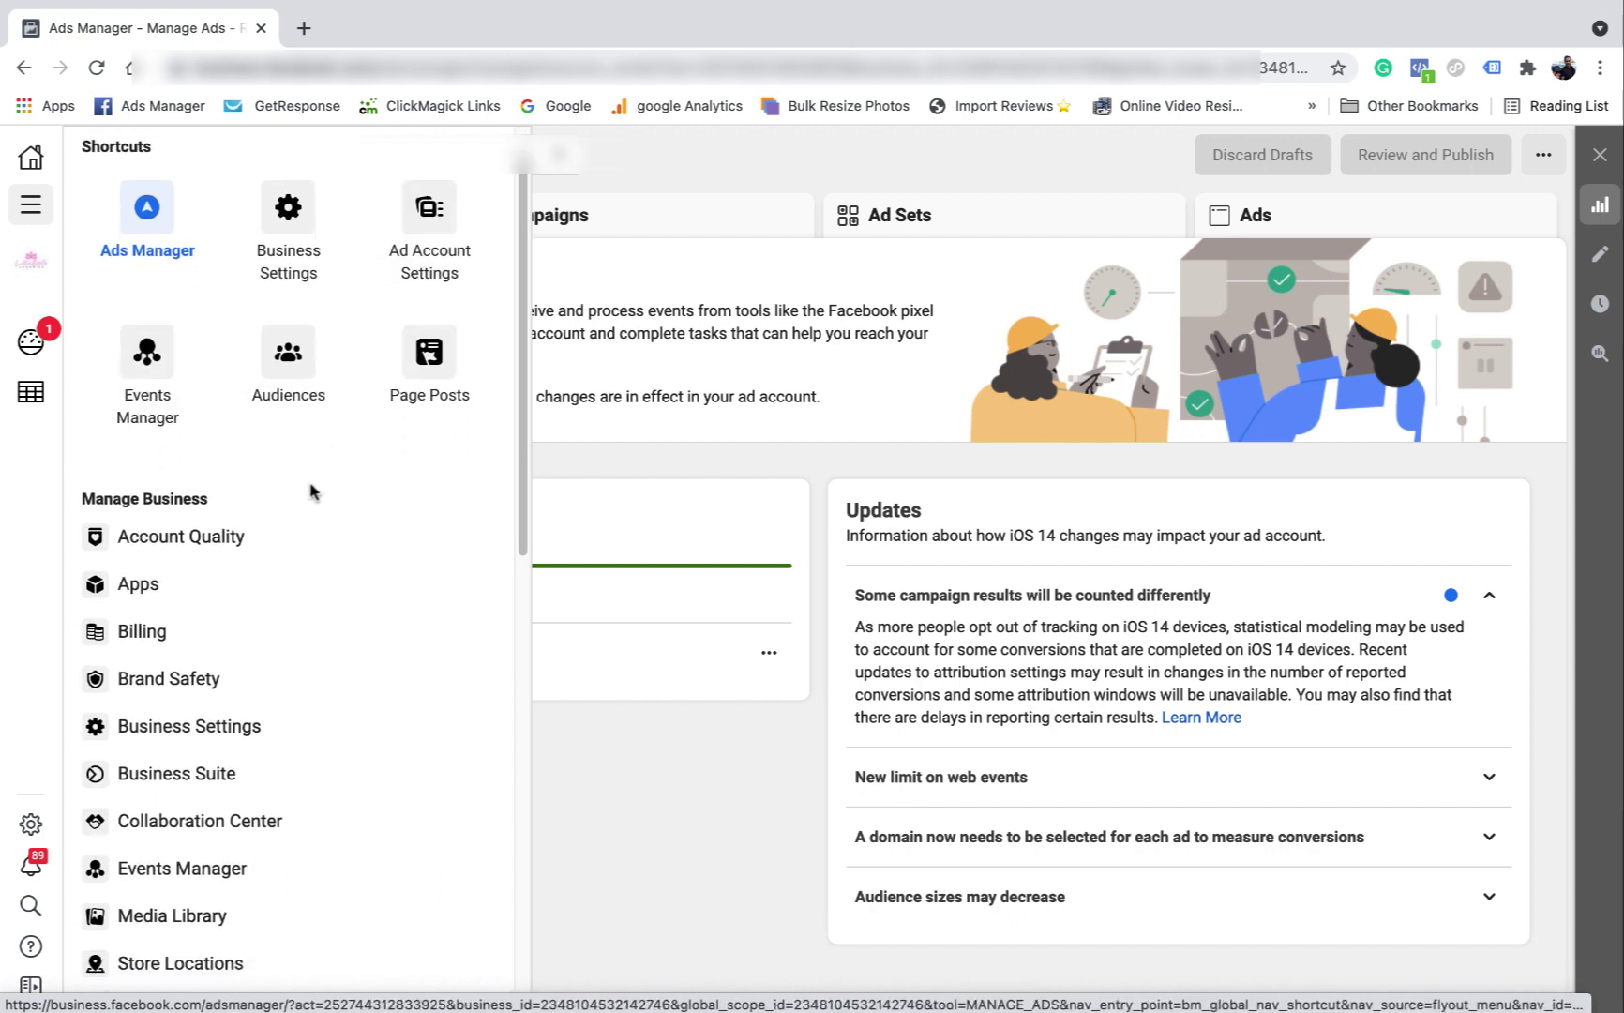
pyautogui.scroll(-1, 311, 490)
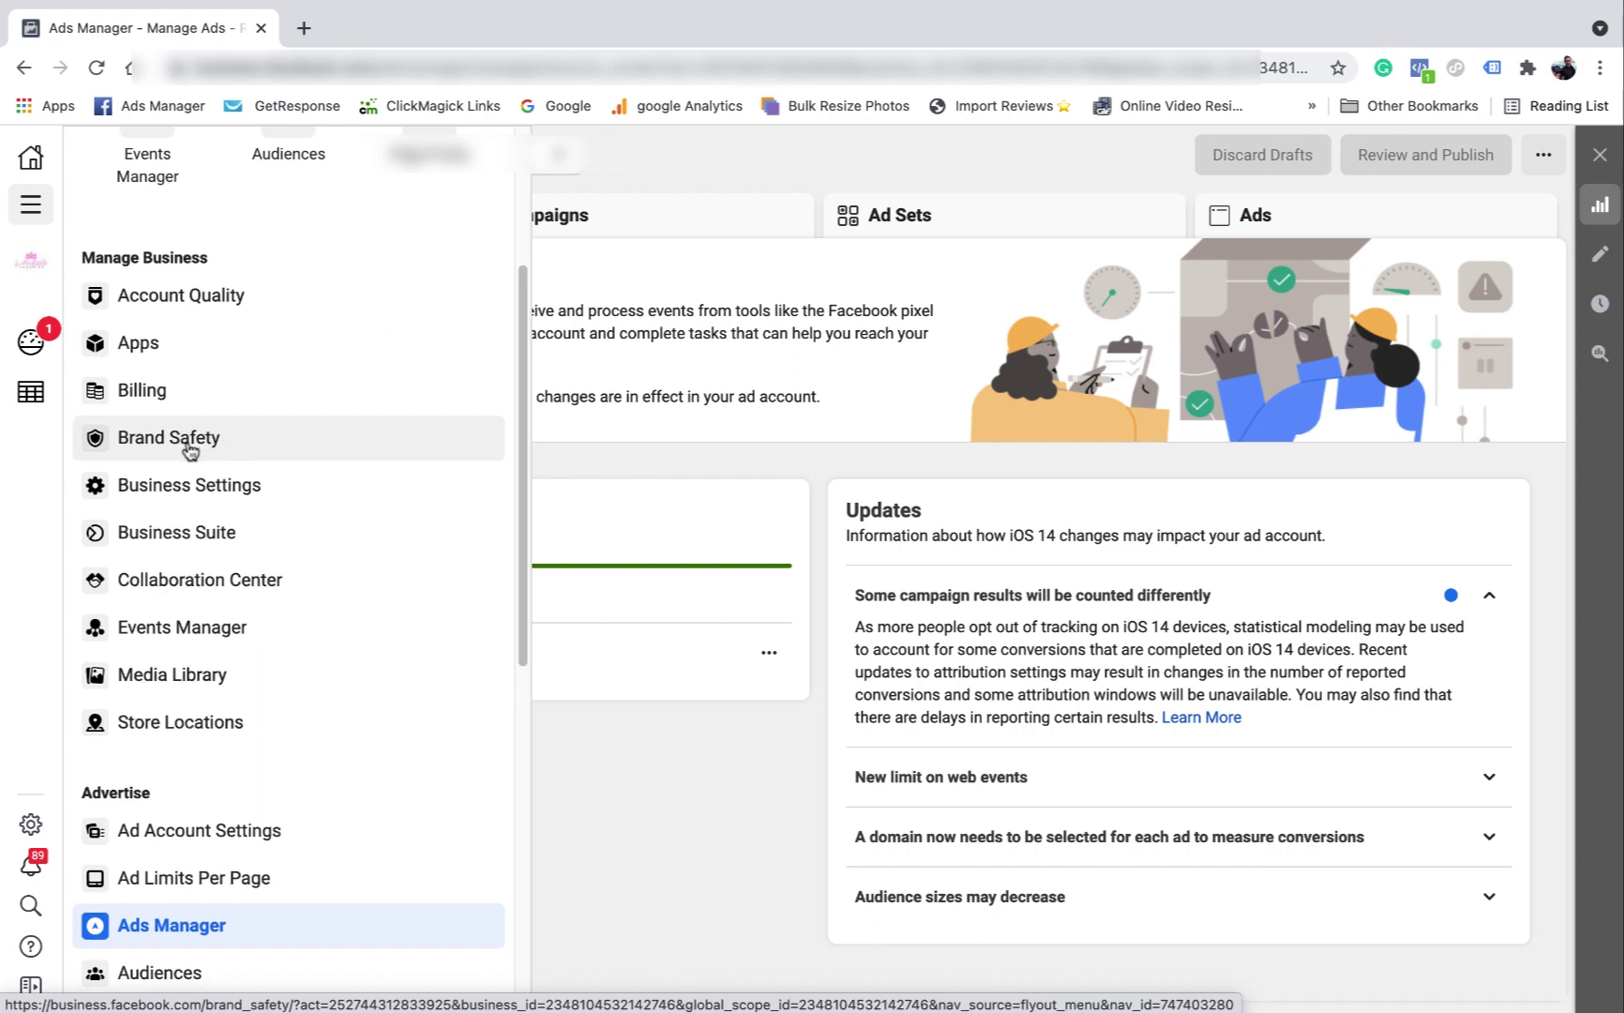
pyautogui.scroll(-2, 188, 436)
pyautogui.scroll(-1, 206, 436)
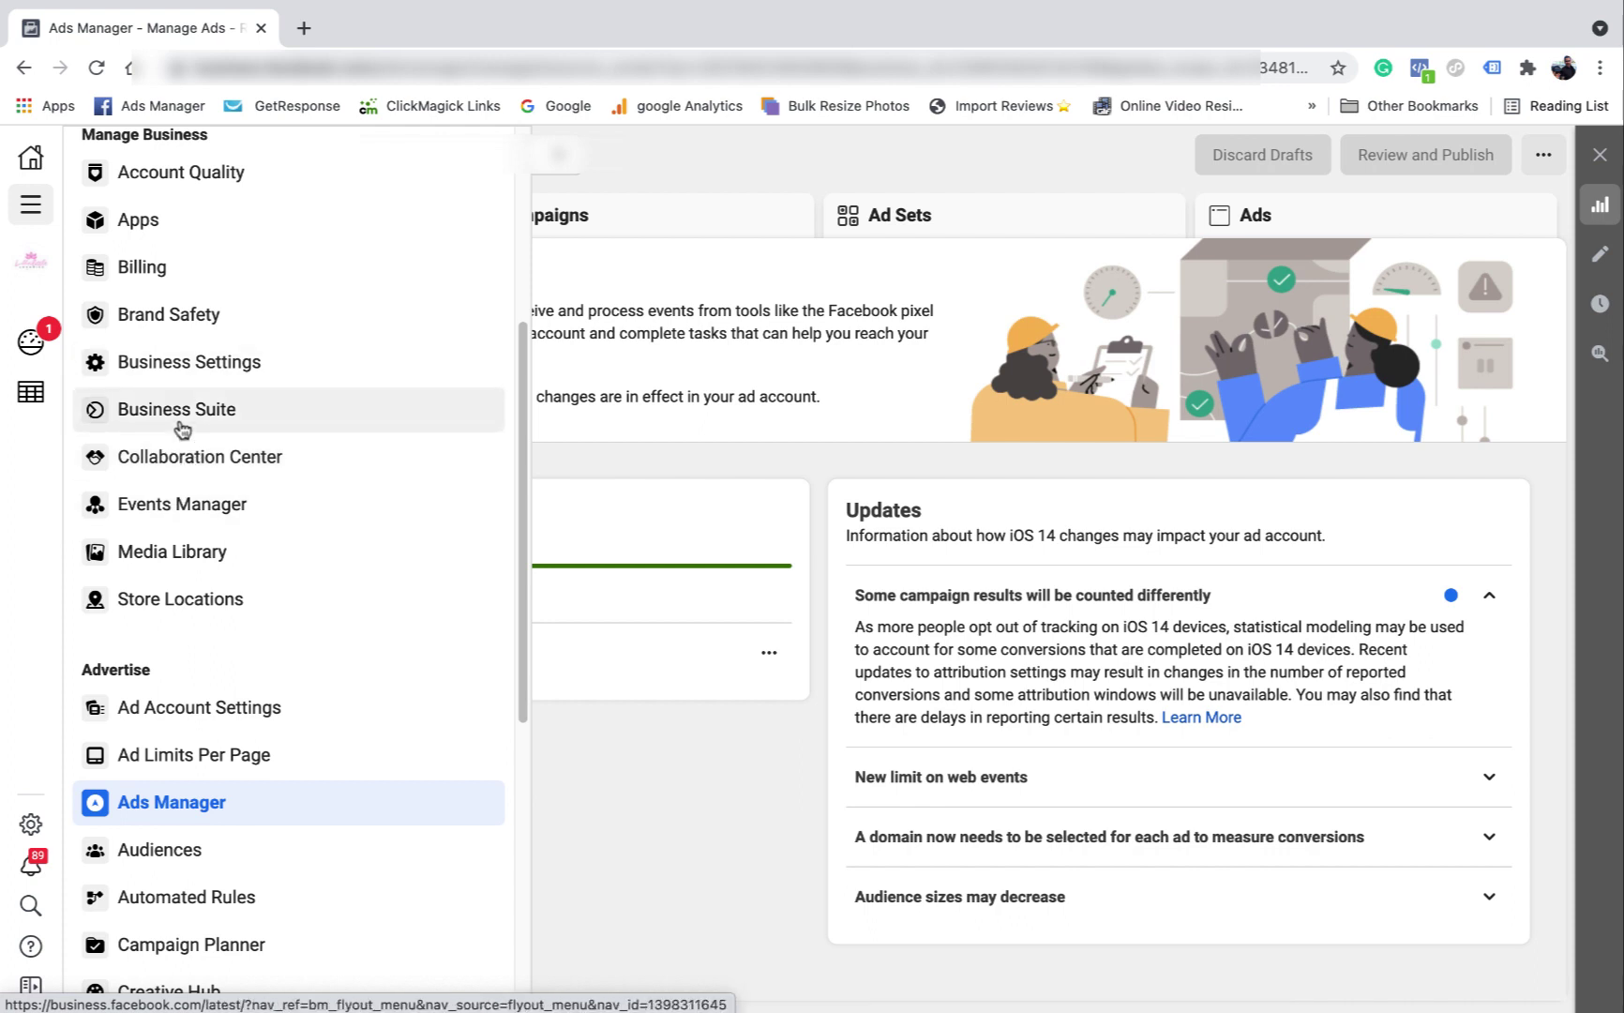
pyautogui.scroll(-1, 184, 506)
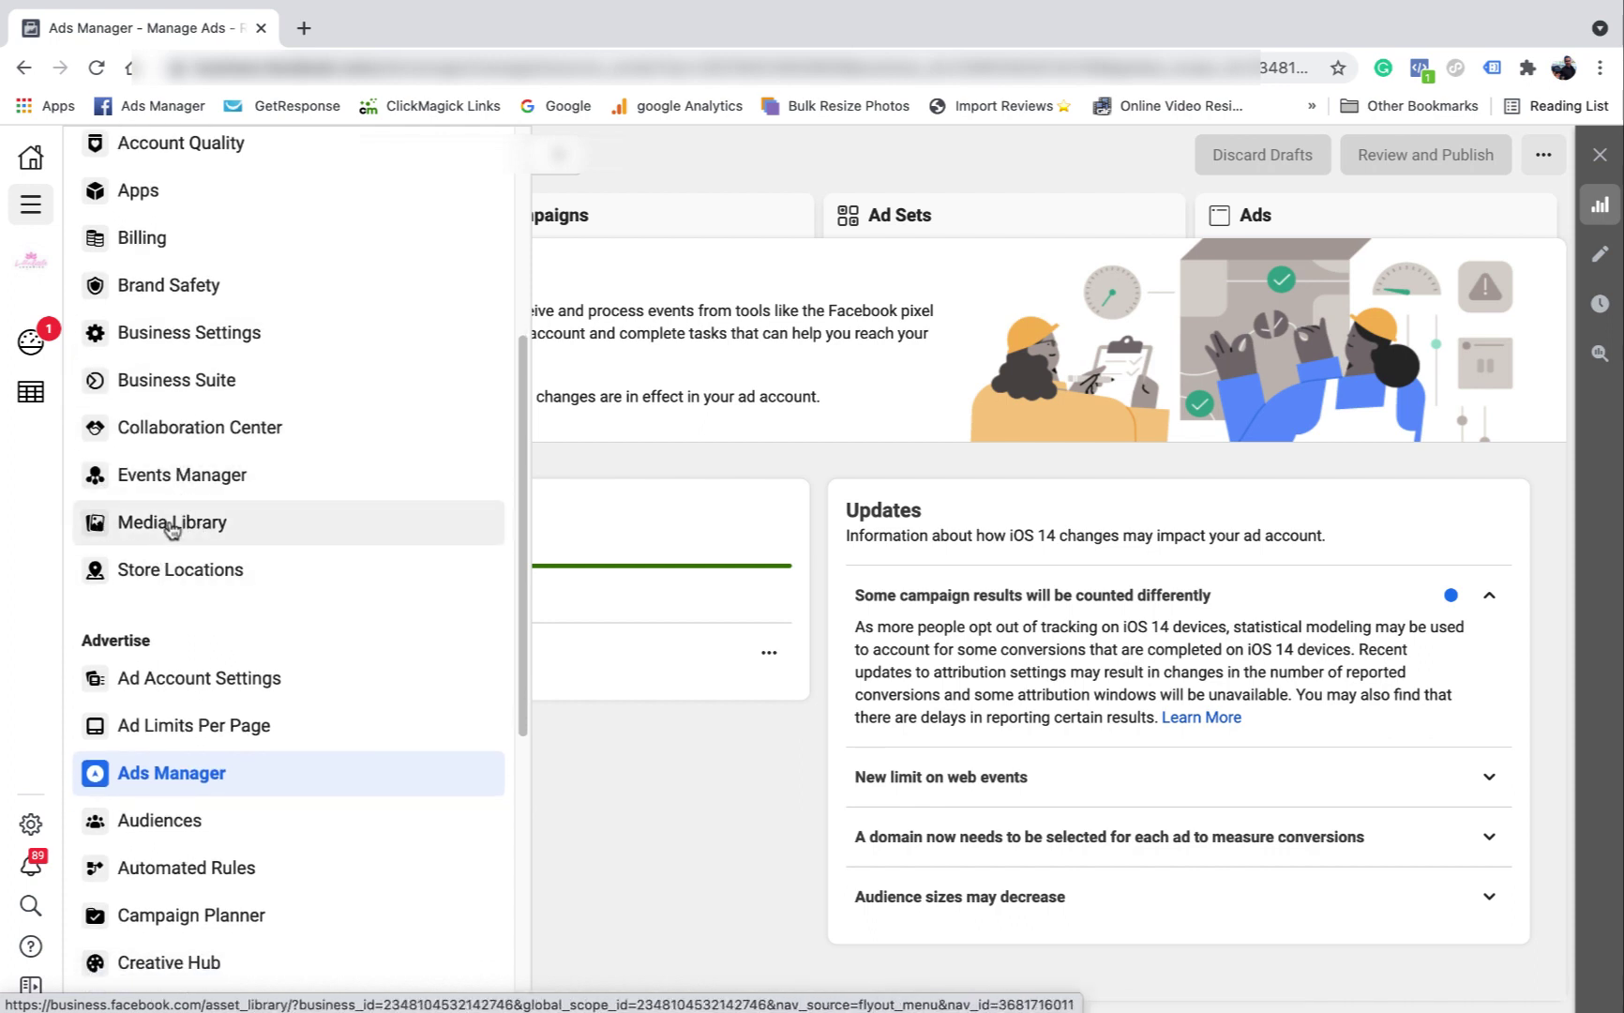
pyautogui.scroll(-3, 172, 530)
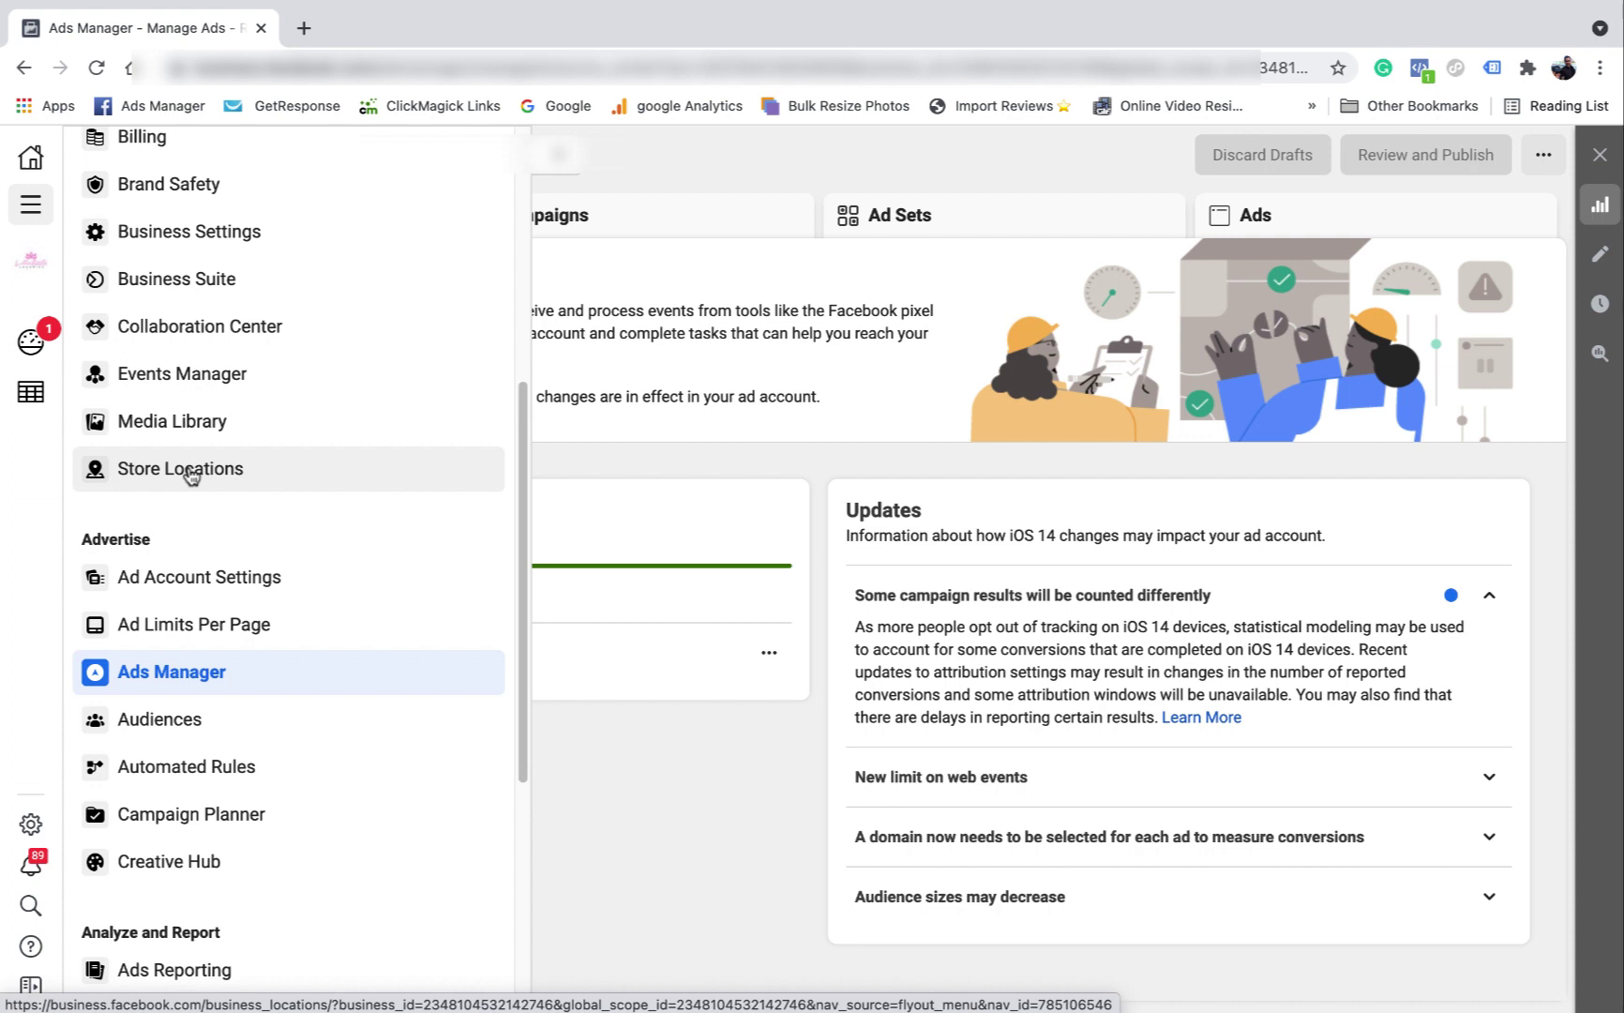
pyautogui.scroll(-1, 171, 518)
pyautogui.scroll(-4, 178, 539)
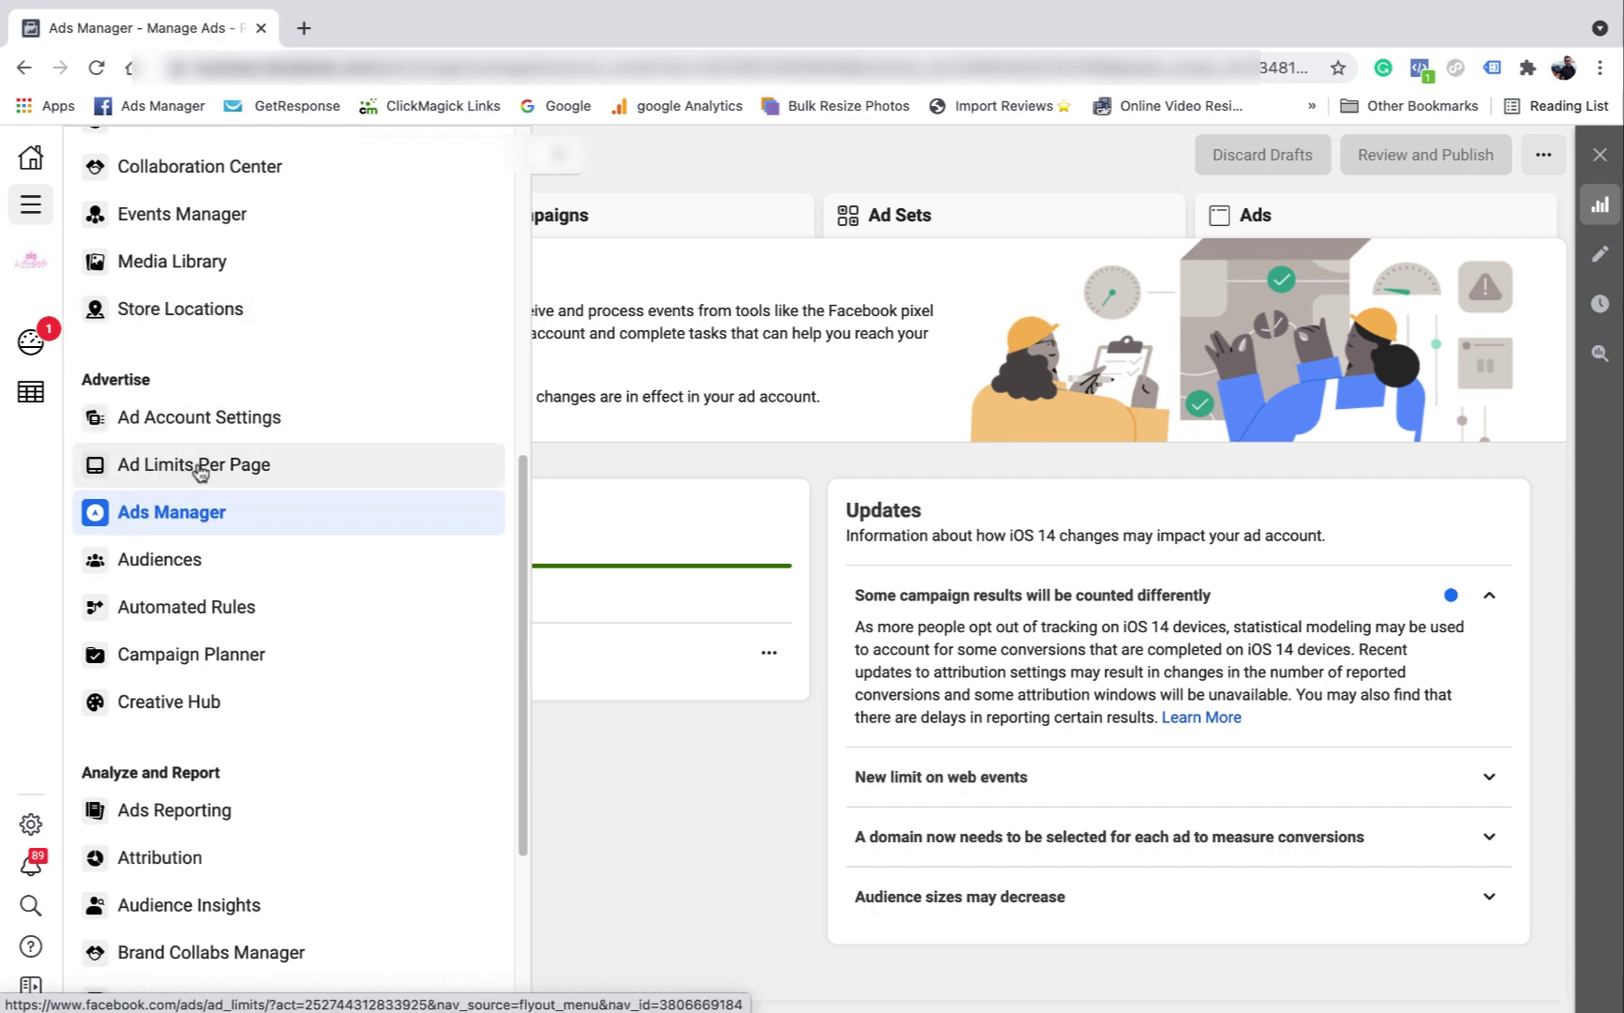
pyautogui.scroll(-1, 216, 462)
pyautogui.scroll(-1, 239, 460)
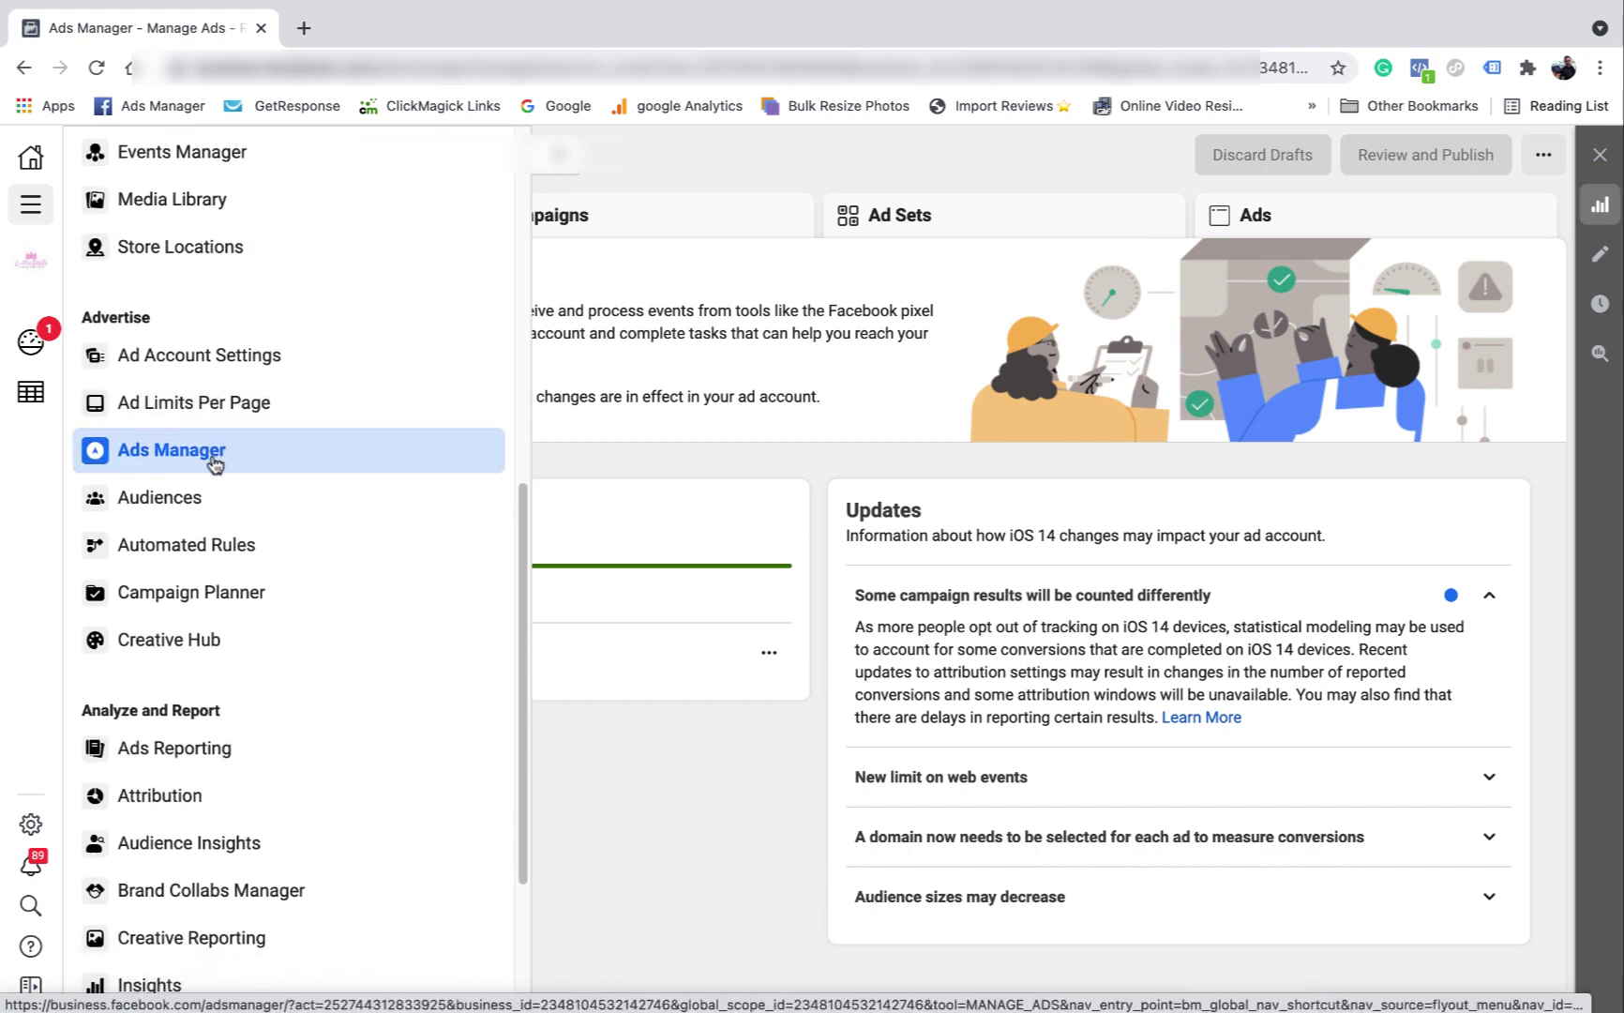
pyautogui.scroll(-1, 205, 497)
pyautogui.scroll(-1, 207, 656)
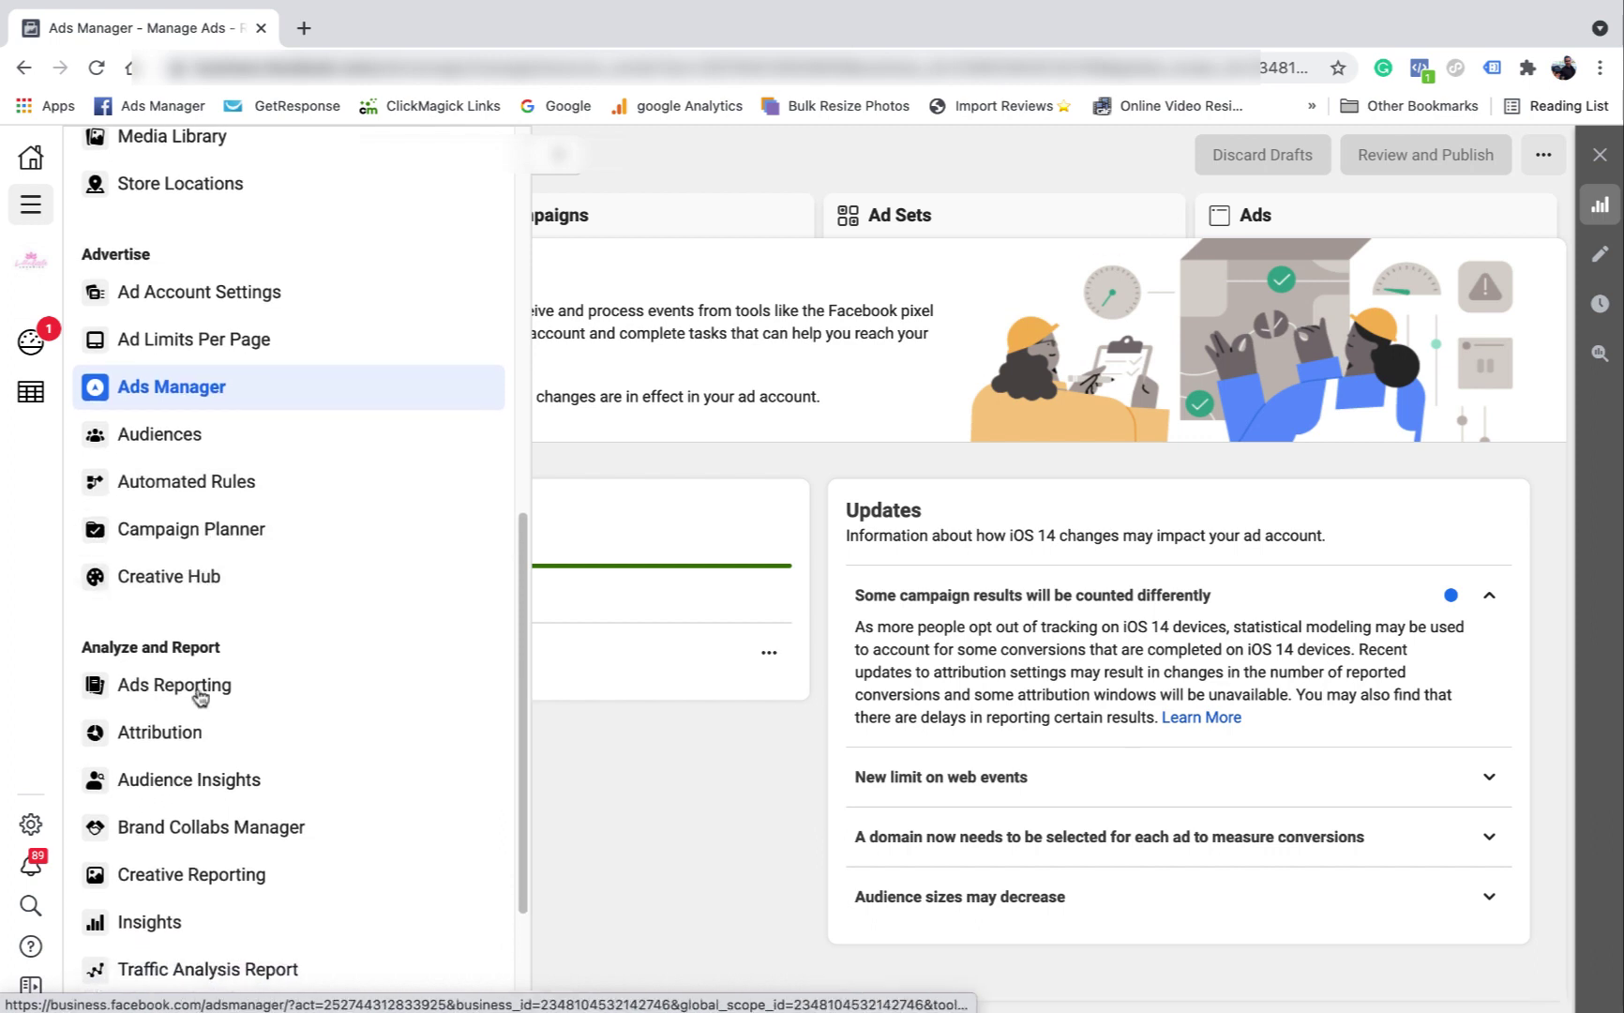
pyautogui.scroll(-1, 187, 741)
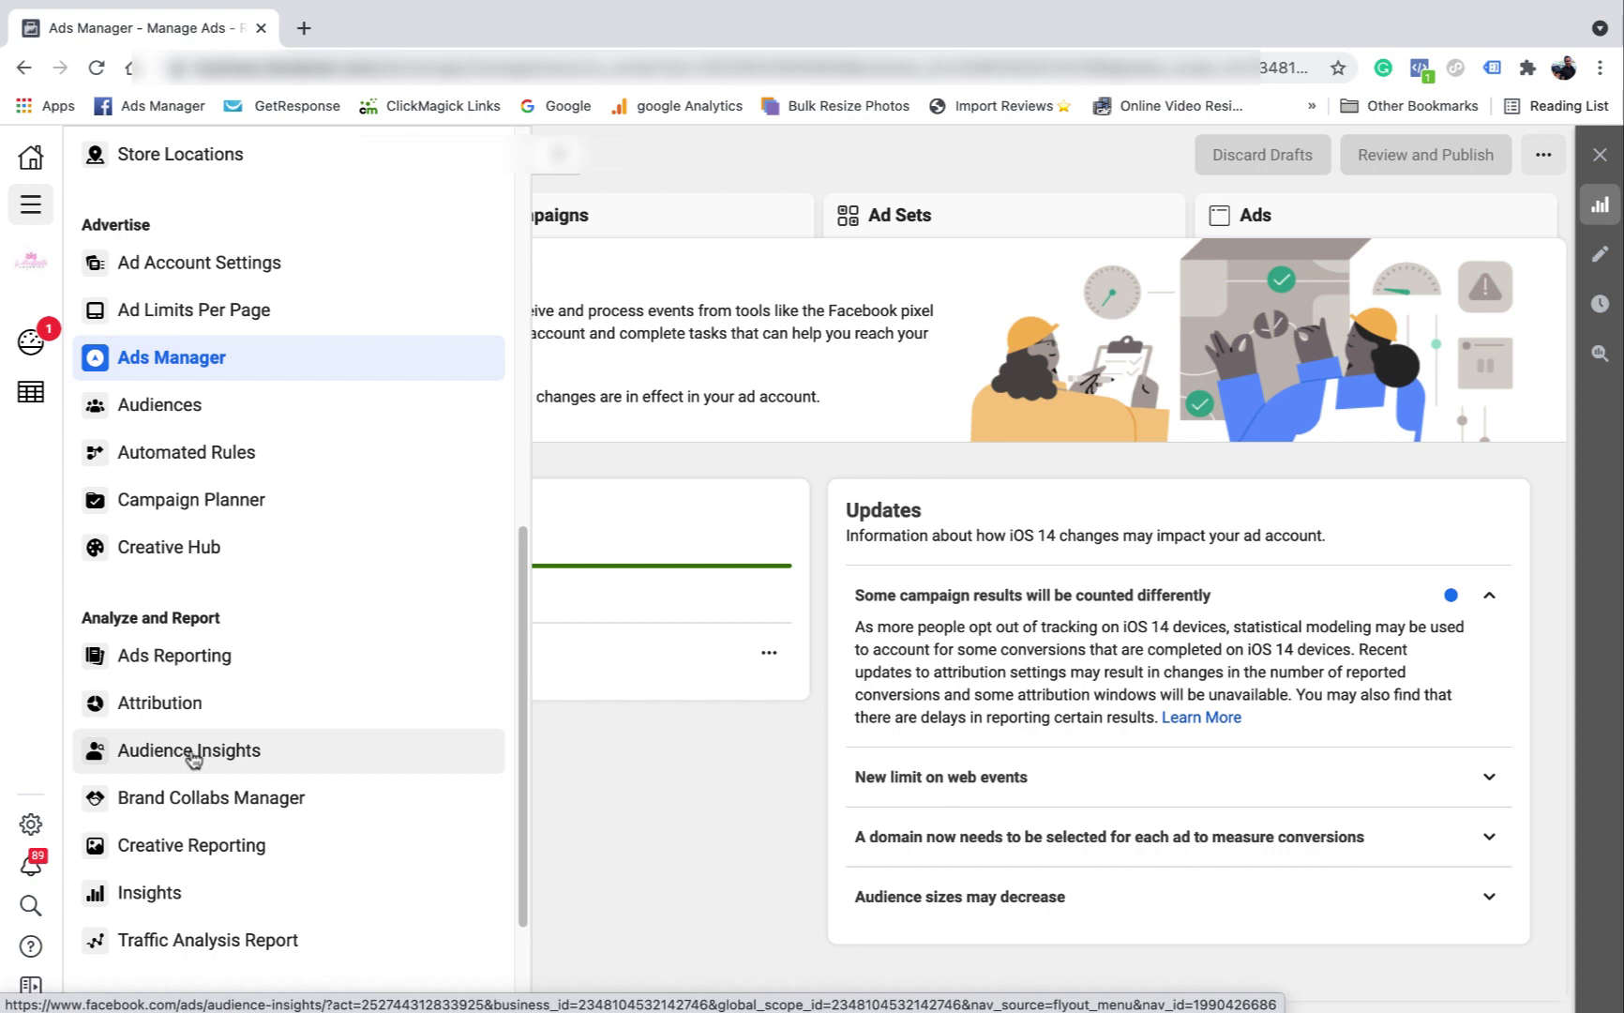
pyautogui.scroll(-2, 206, 751)
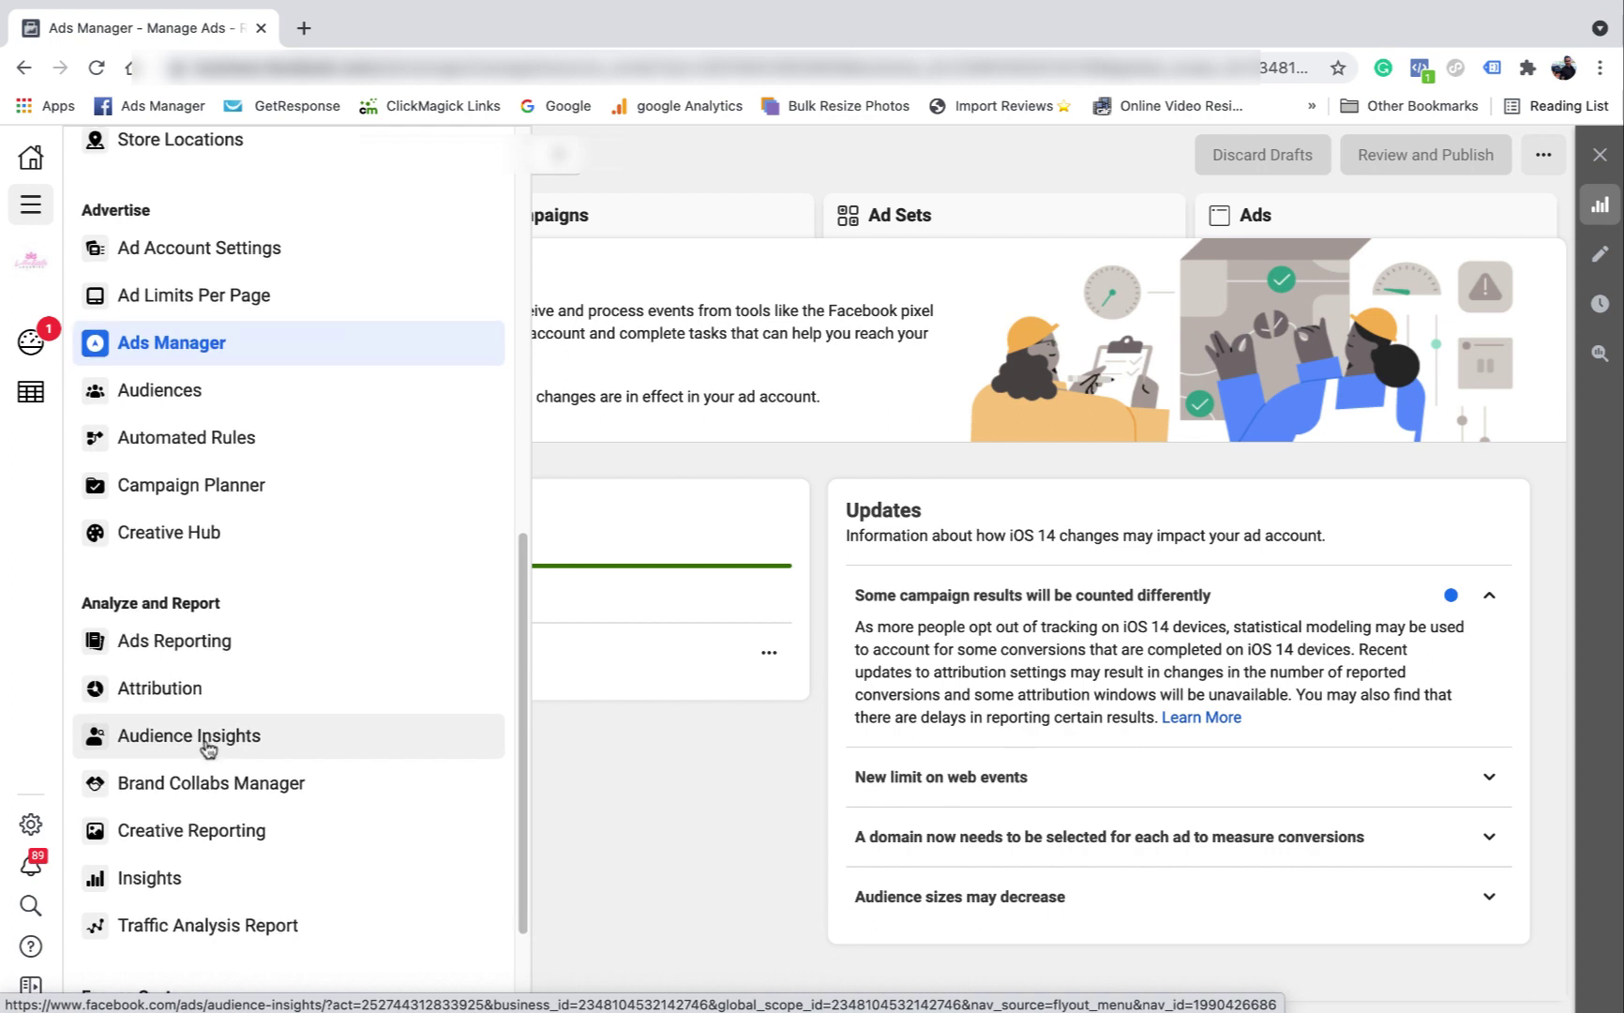
pyautogui.scroll(-2, 178, 804)
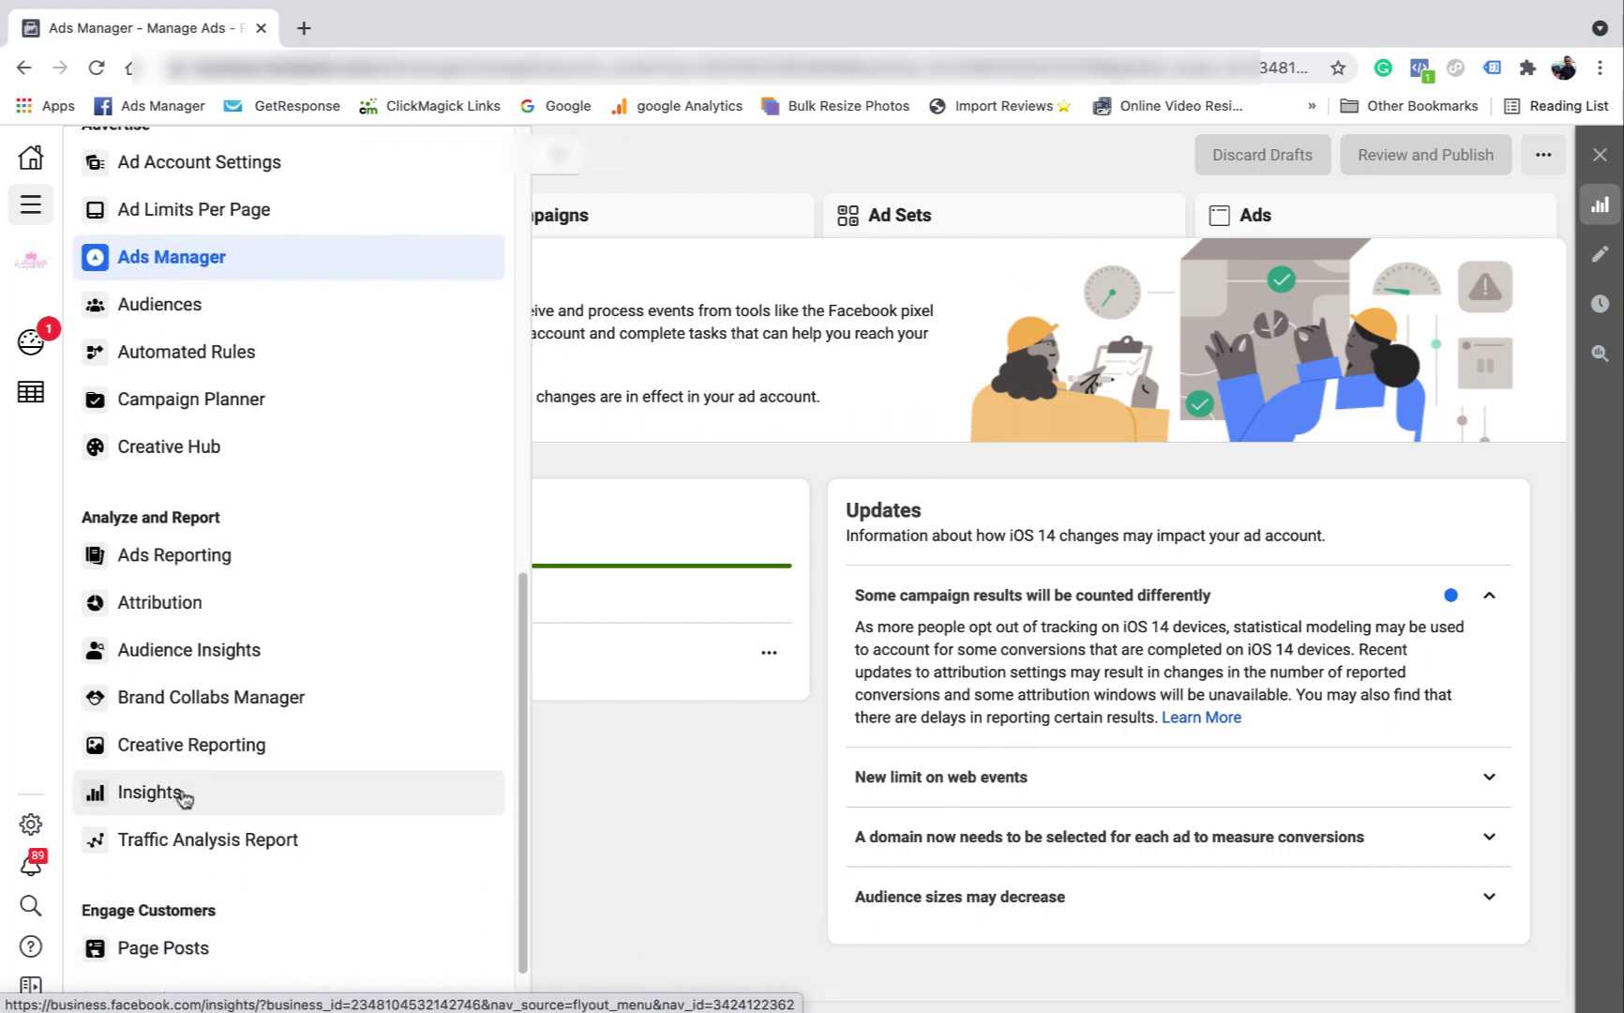
pyautogui.scroll(-1, 225, 773)
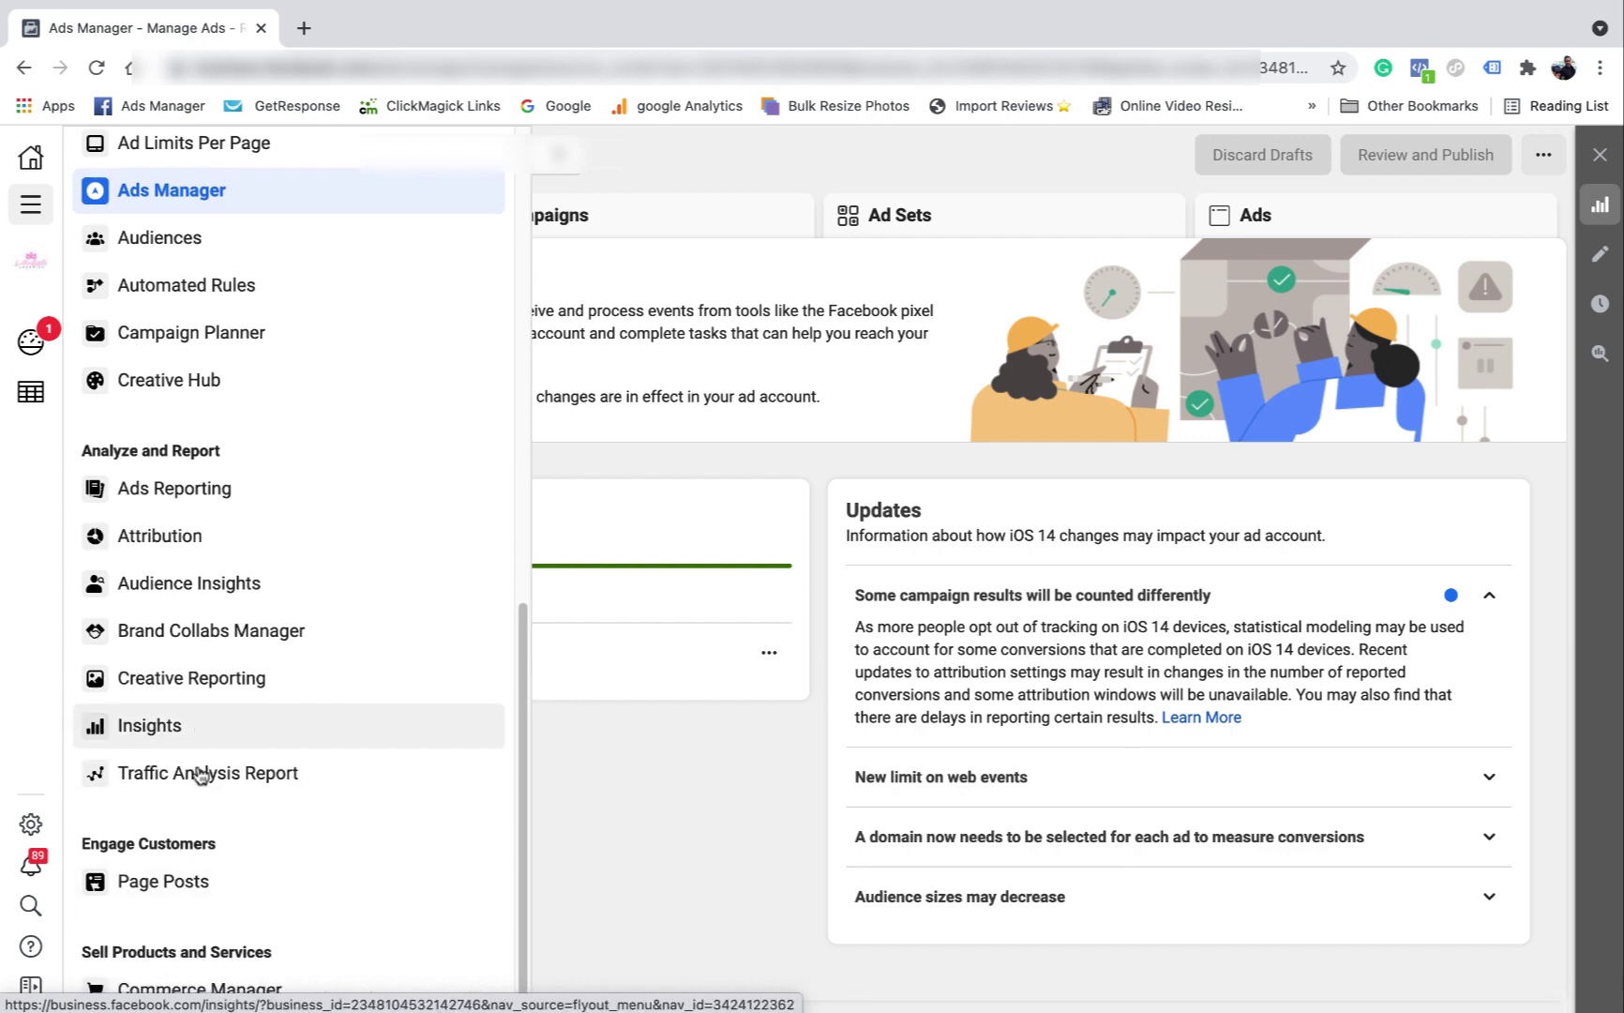
pyautogui.scroll(20, 200, 710)
pyautogui.scroll(1, 212, 658)
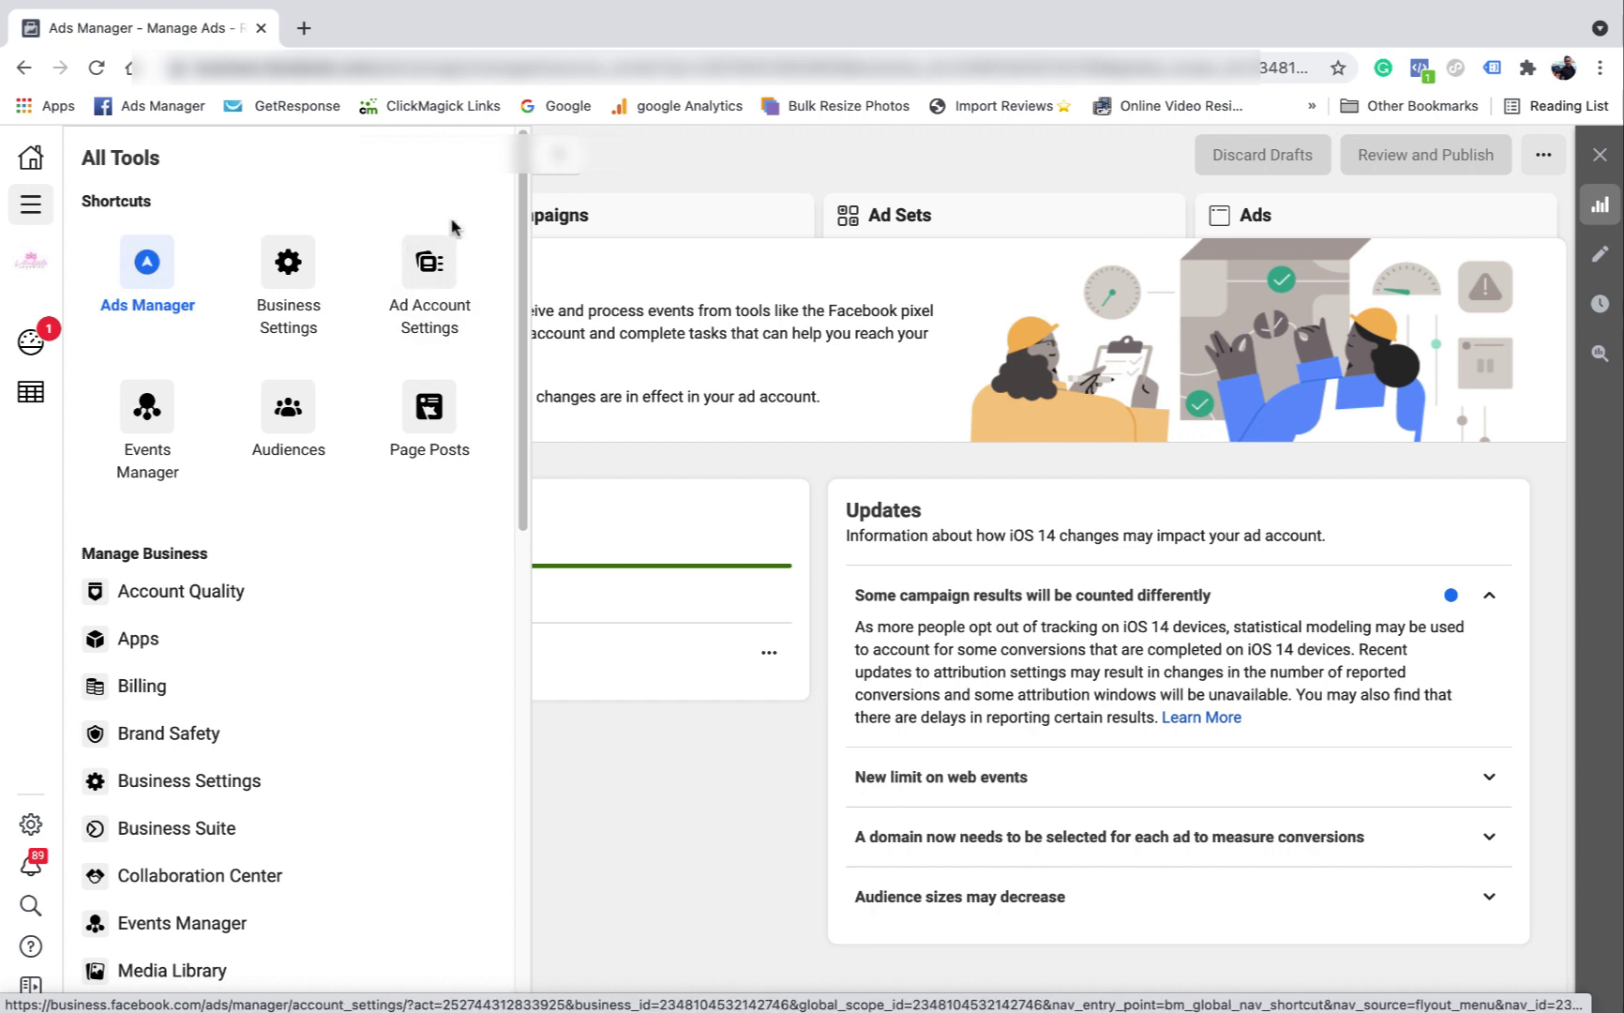
# Step: In Business Settings, review two people's assigned pages, Instagram and ad accounts, then go to Ad Accounts
pyautogui.click(294, 271)
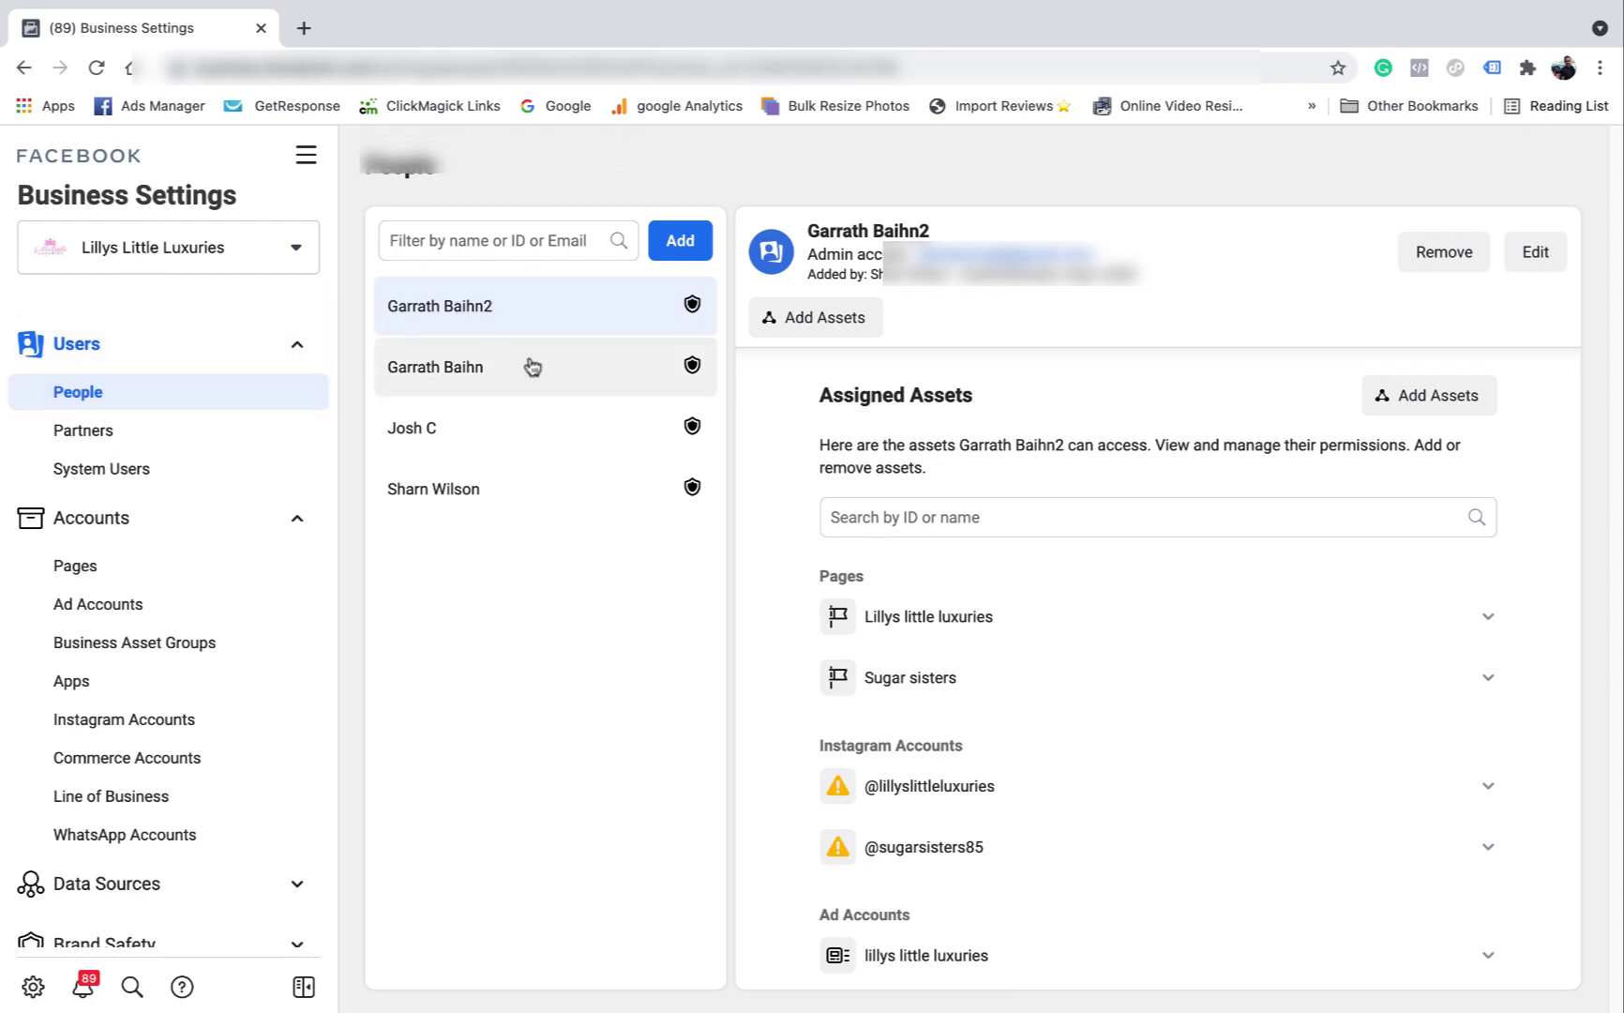
pyautogui.click(680, 242)
pyautogui.click(504, 377)
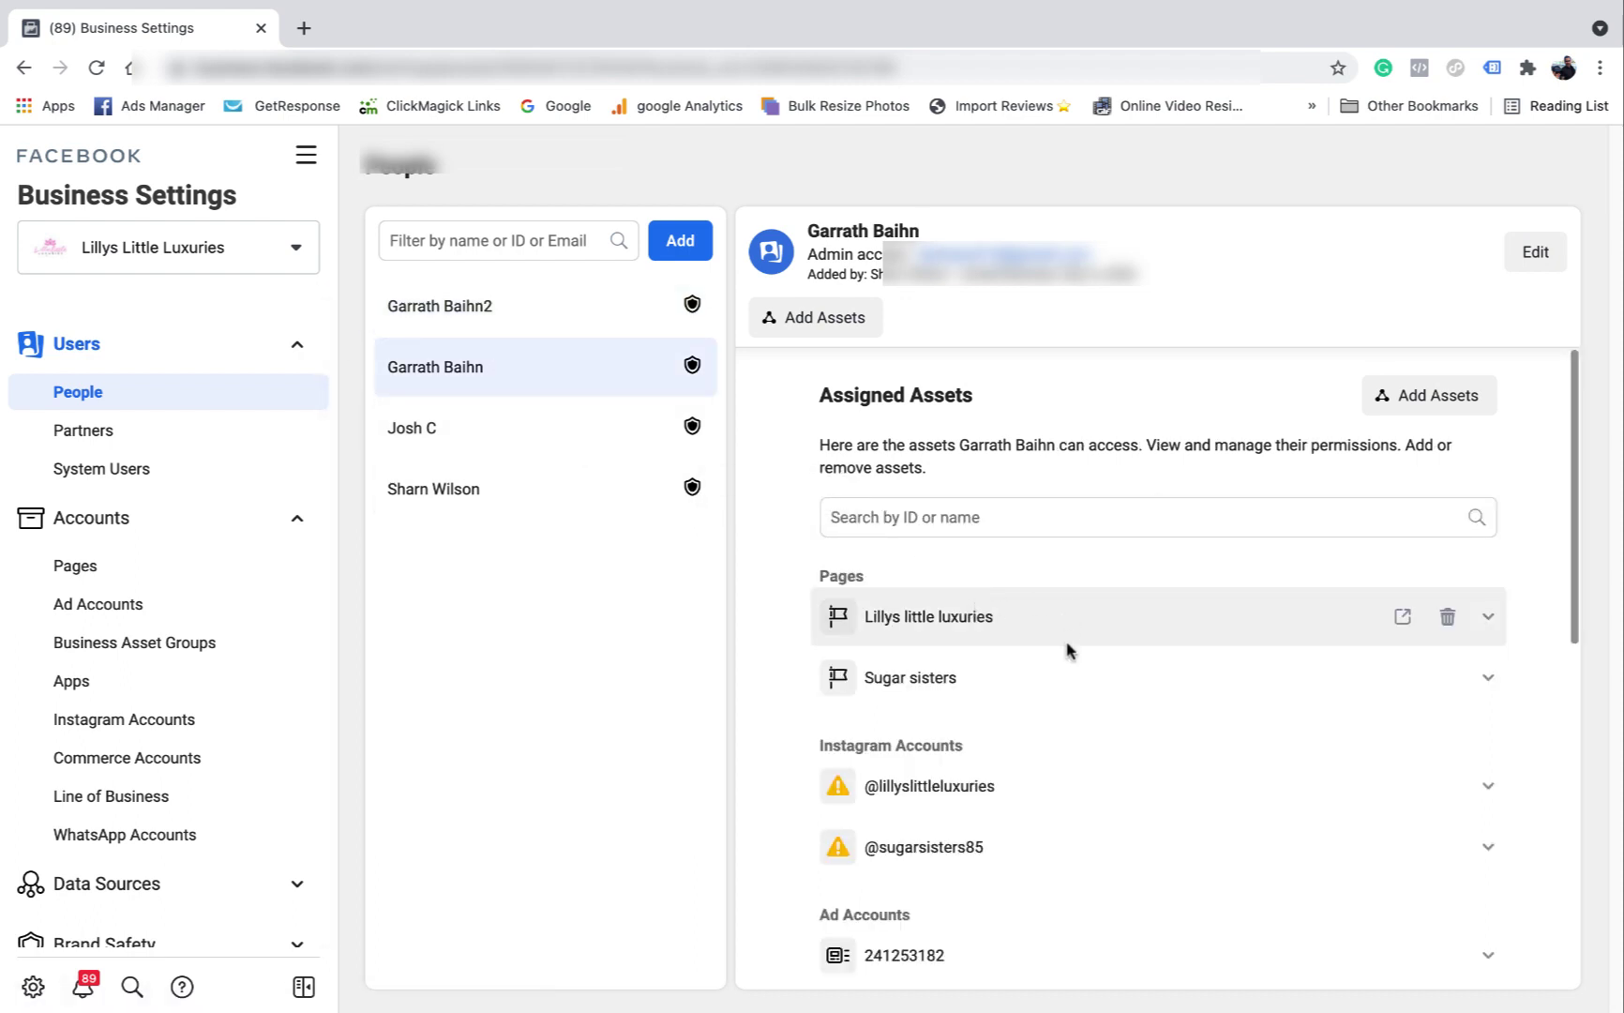
pyautogui.scroll(-1, 1026, 750)
pyautogui.scroll(-2, 997, 729)
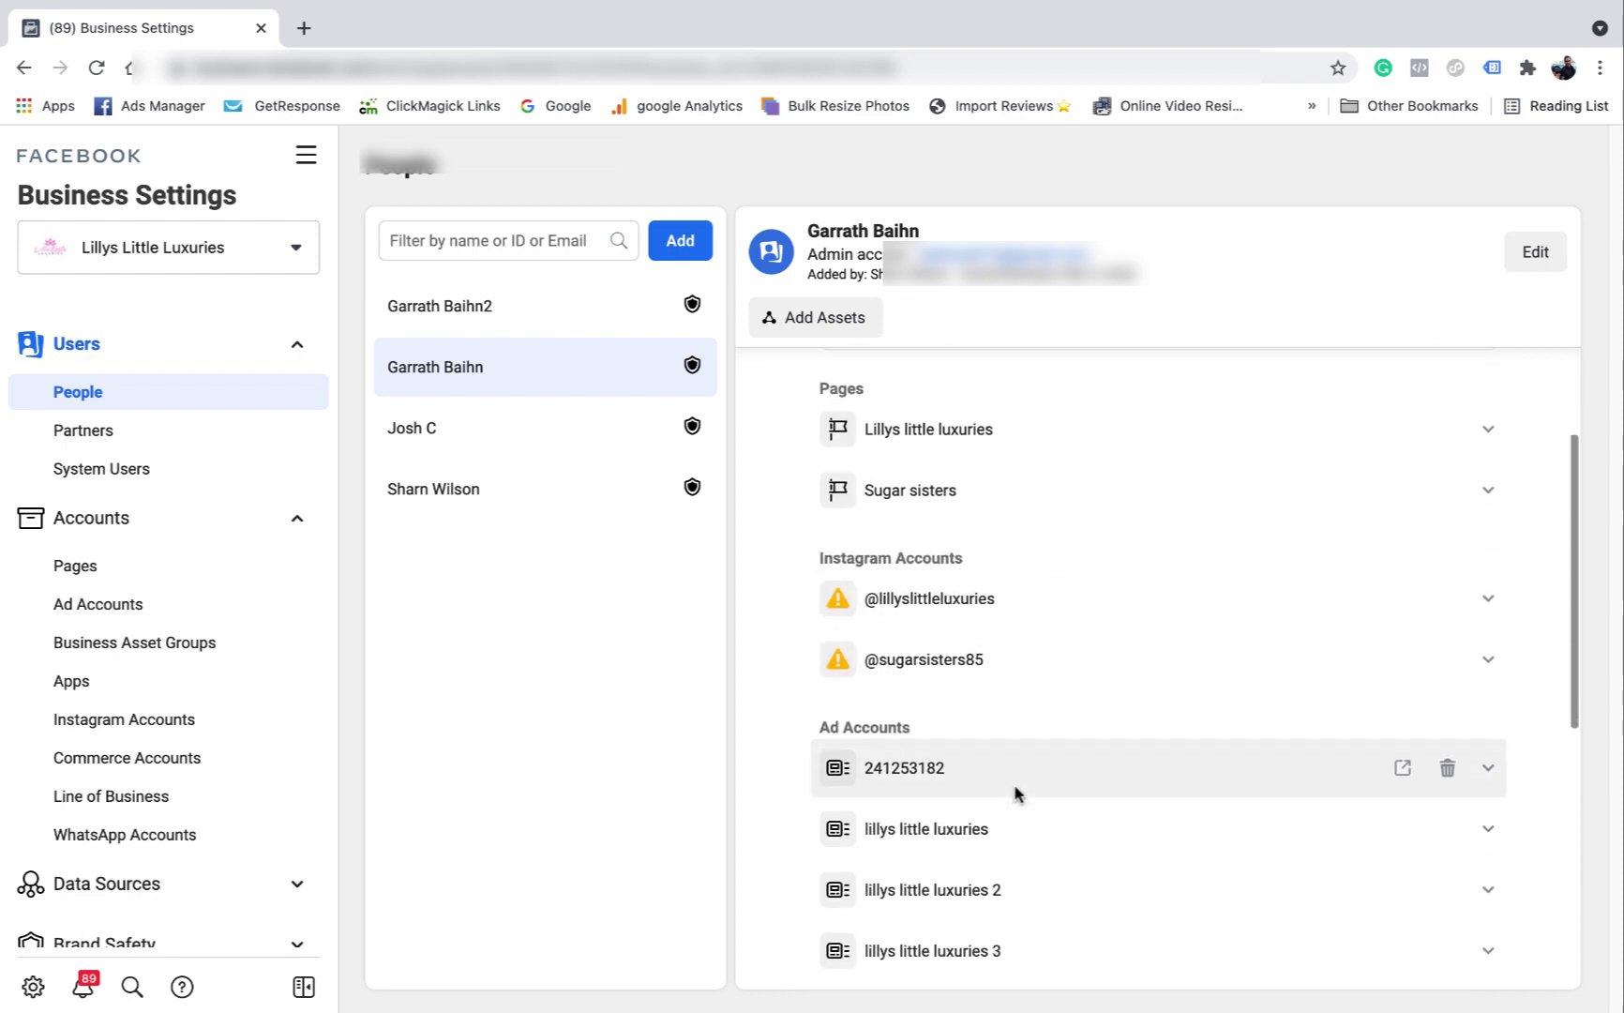
pyautogui.click(105, 605)
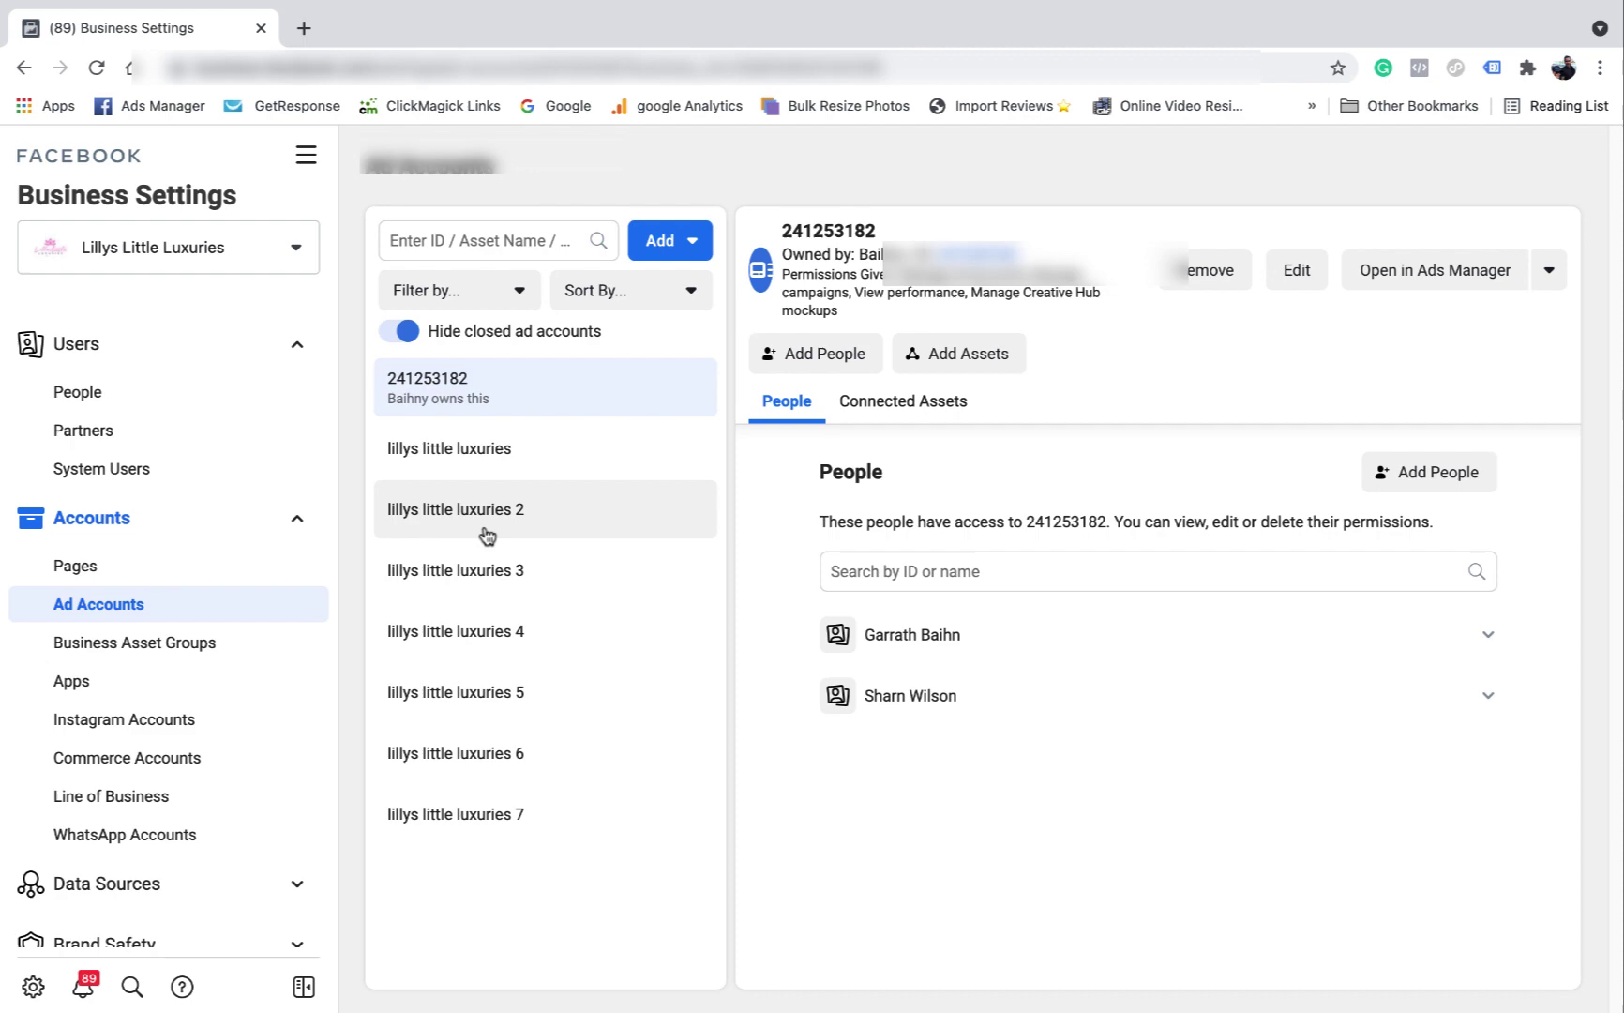
# Step: Look at adding people to lillys little luxuries 3, then cancel without assigning anyone
pyautogui.click(489, 566)
pyautogui.click(847, 324)
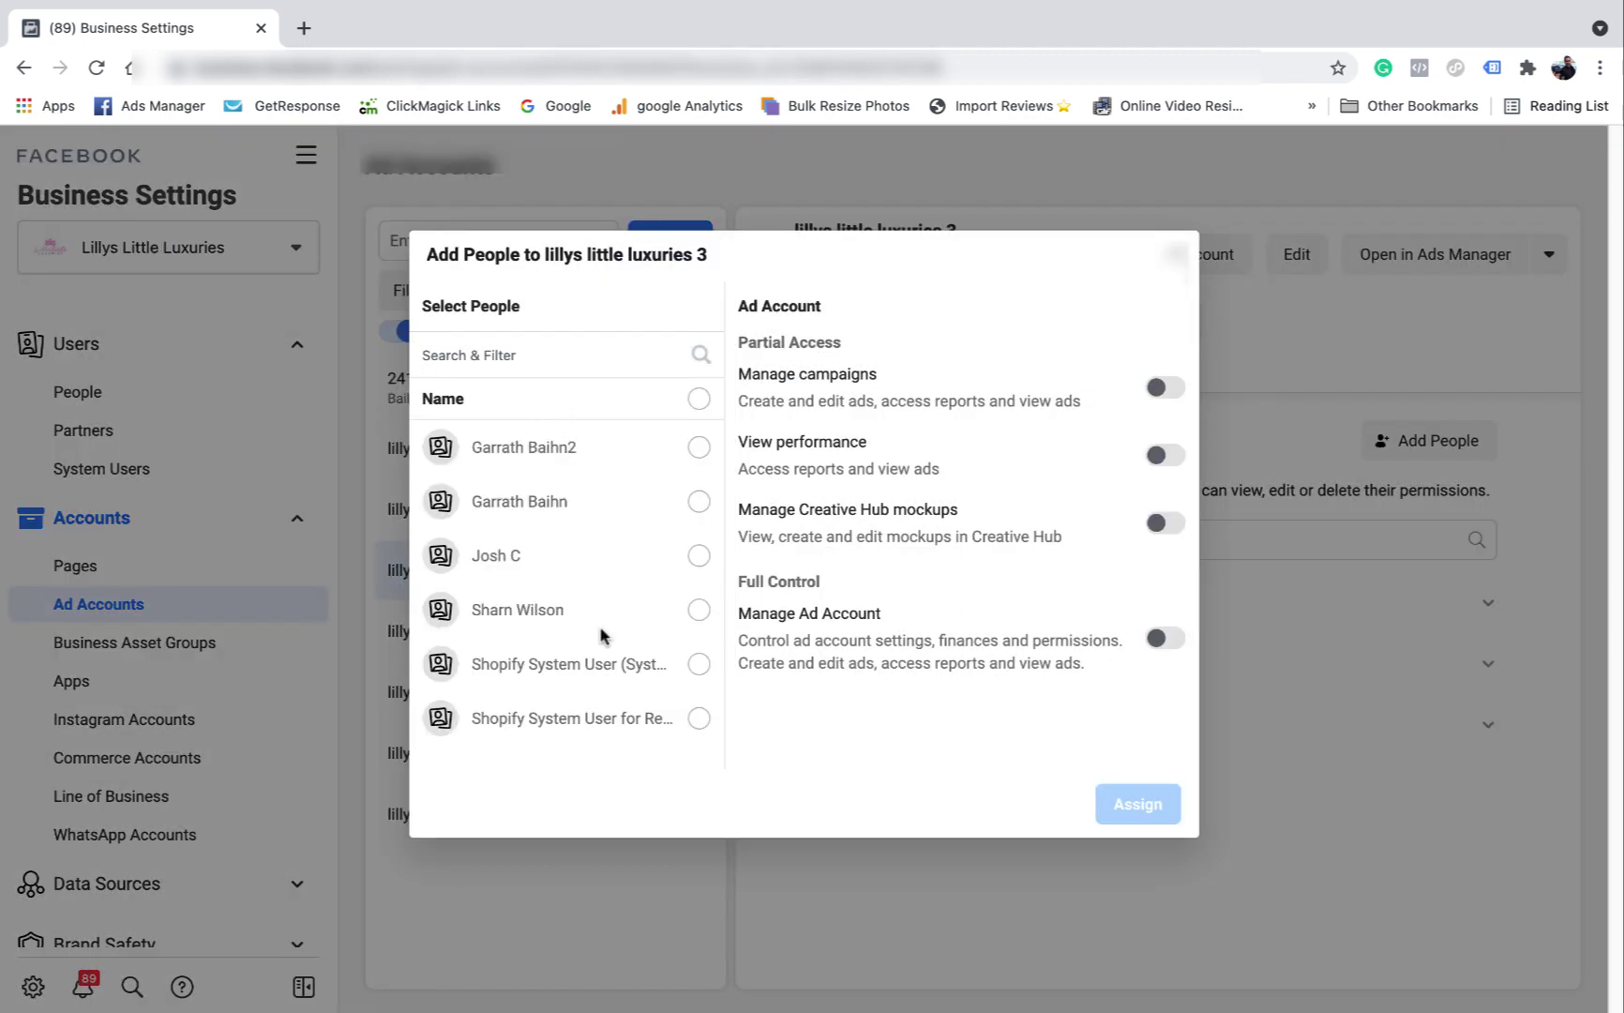
pyautogui.click(1170, 253)
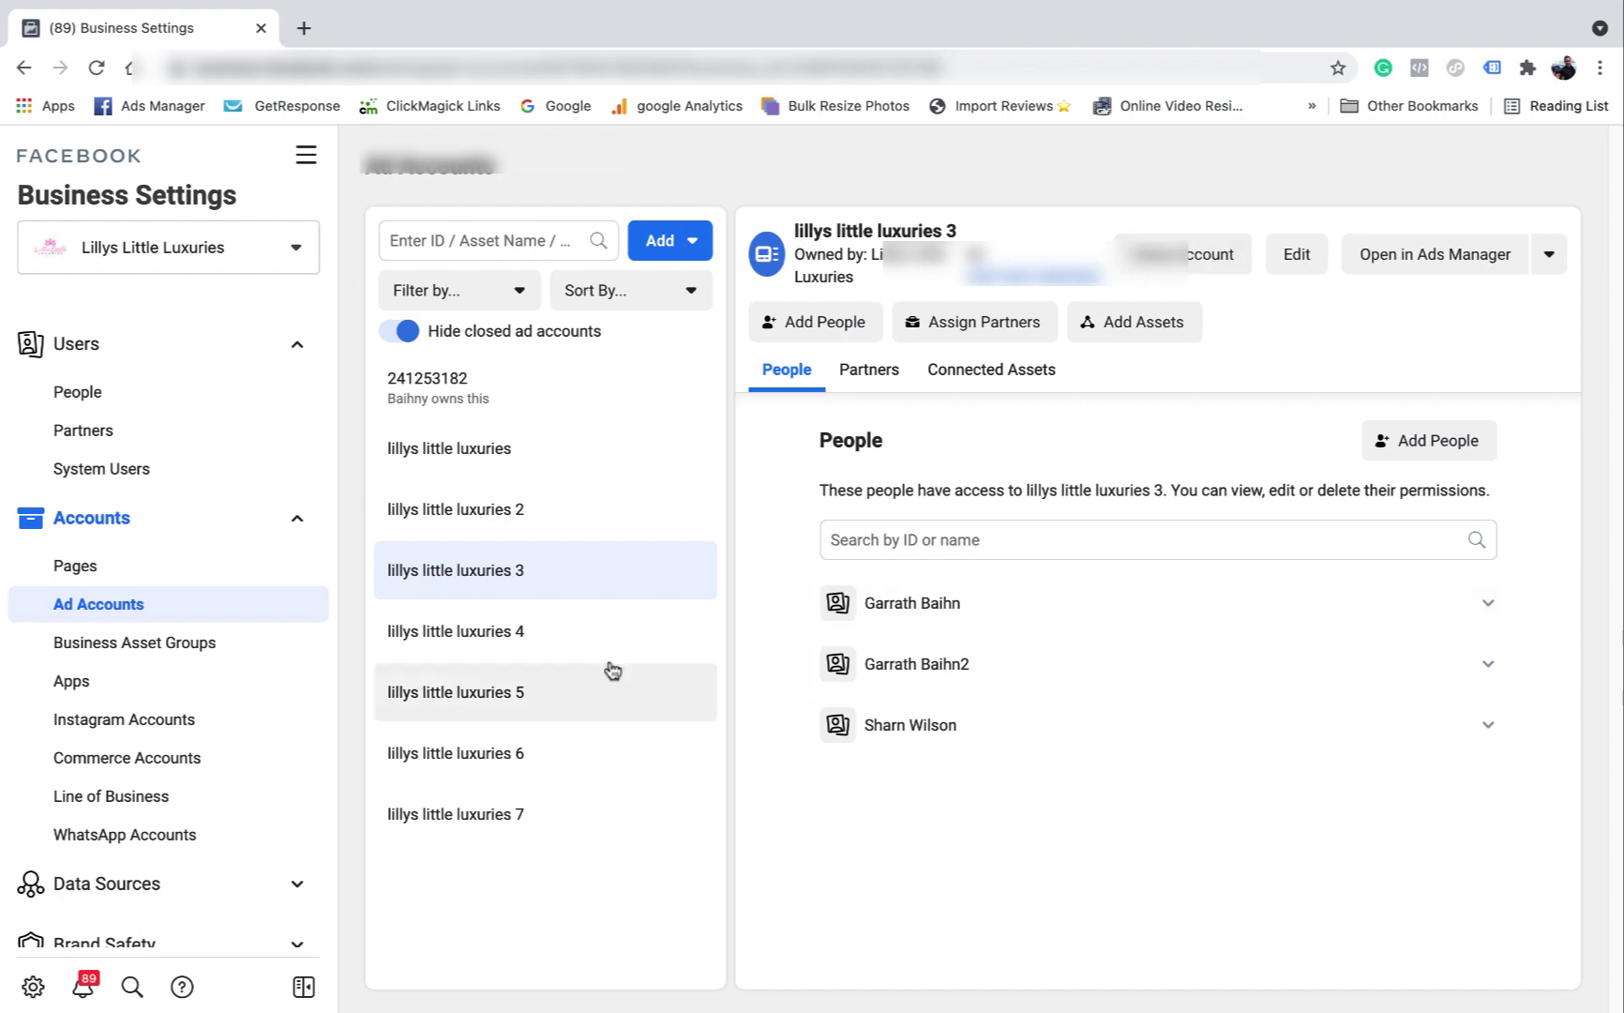
# Step: Browse the People and Partners lists, ending on the Pages section
pyautogui.click(118, 401)
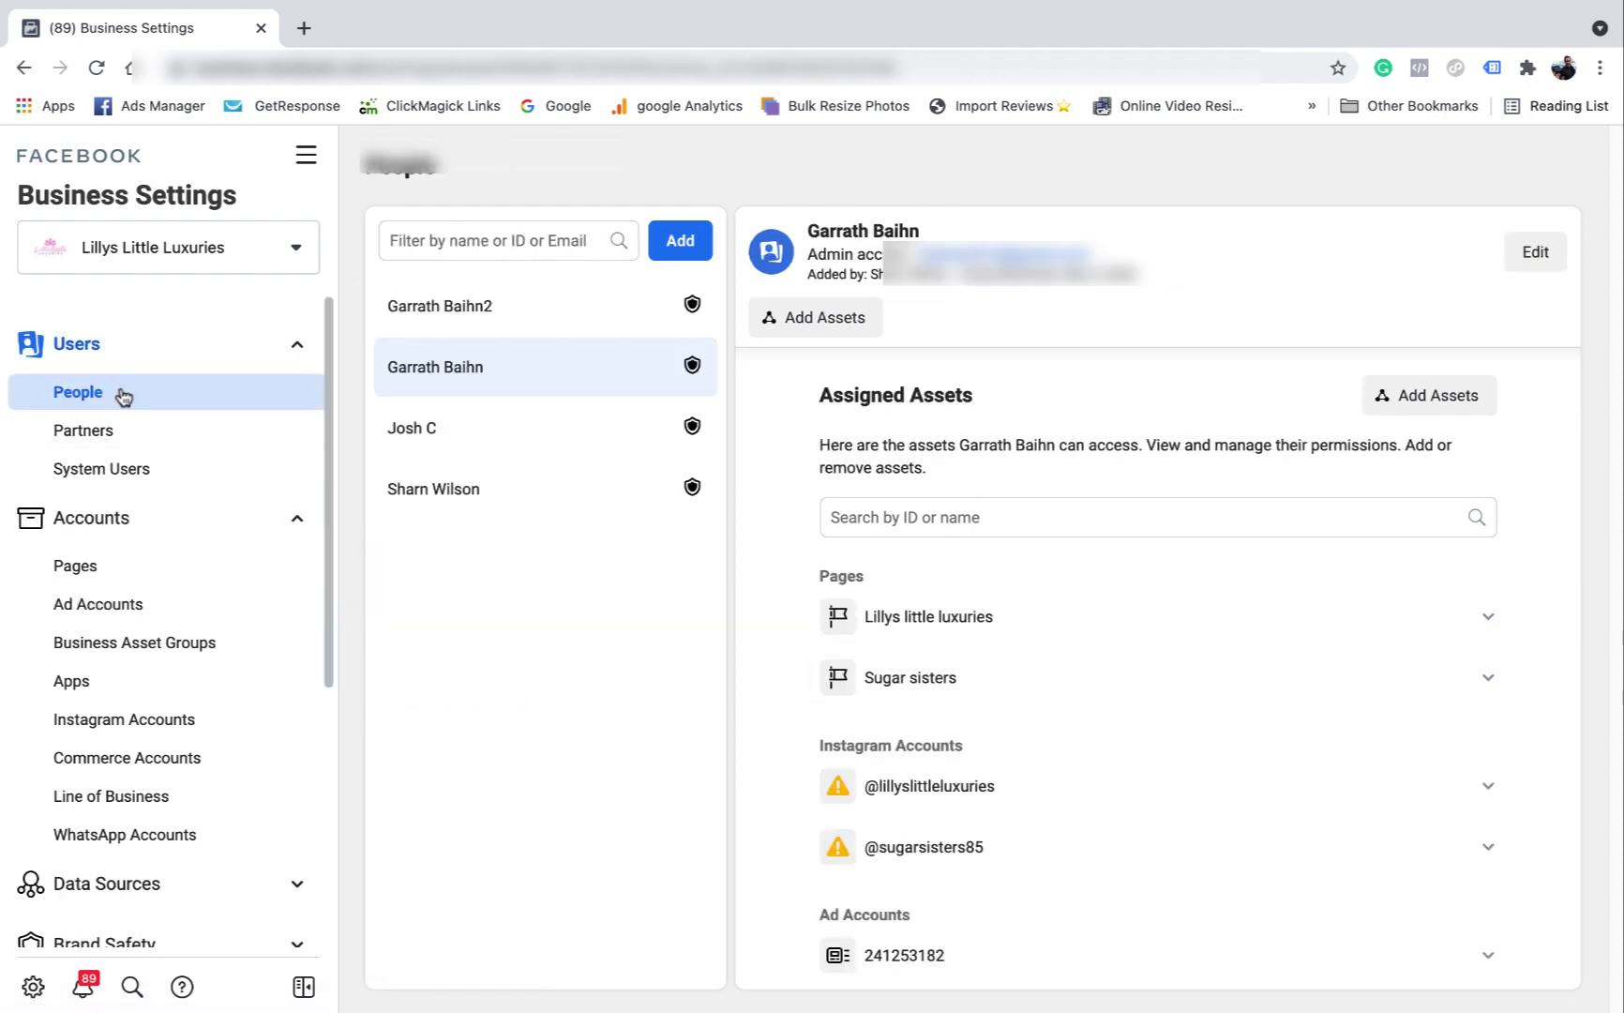
pyautogui.click(122, 432)
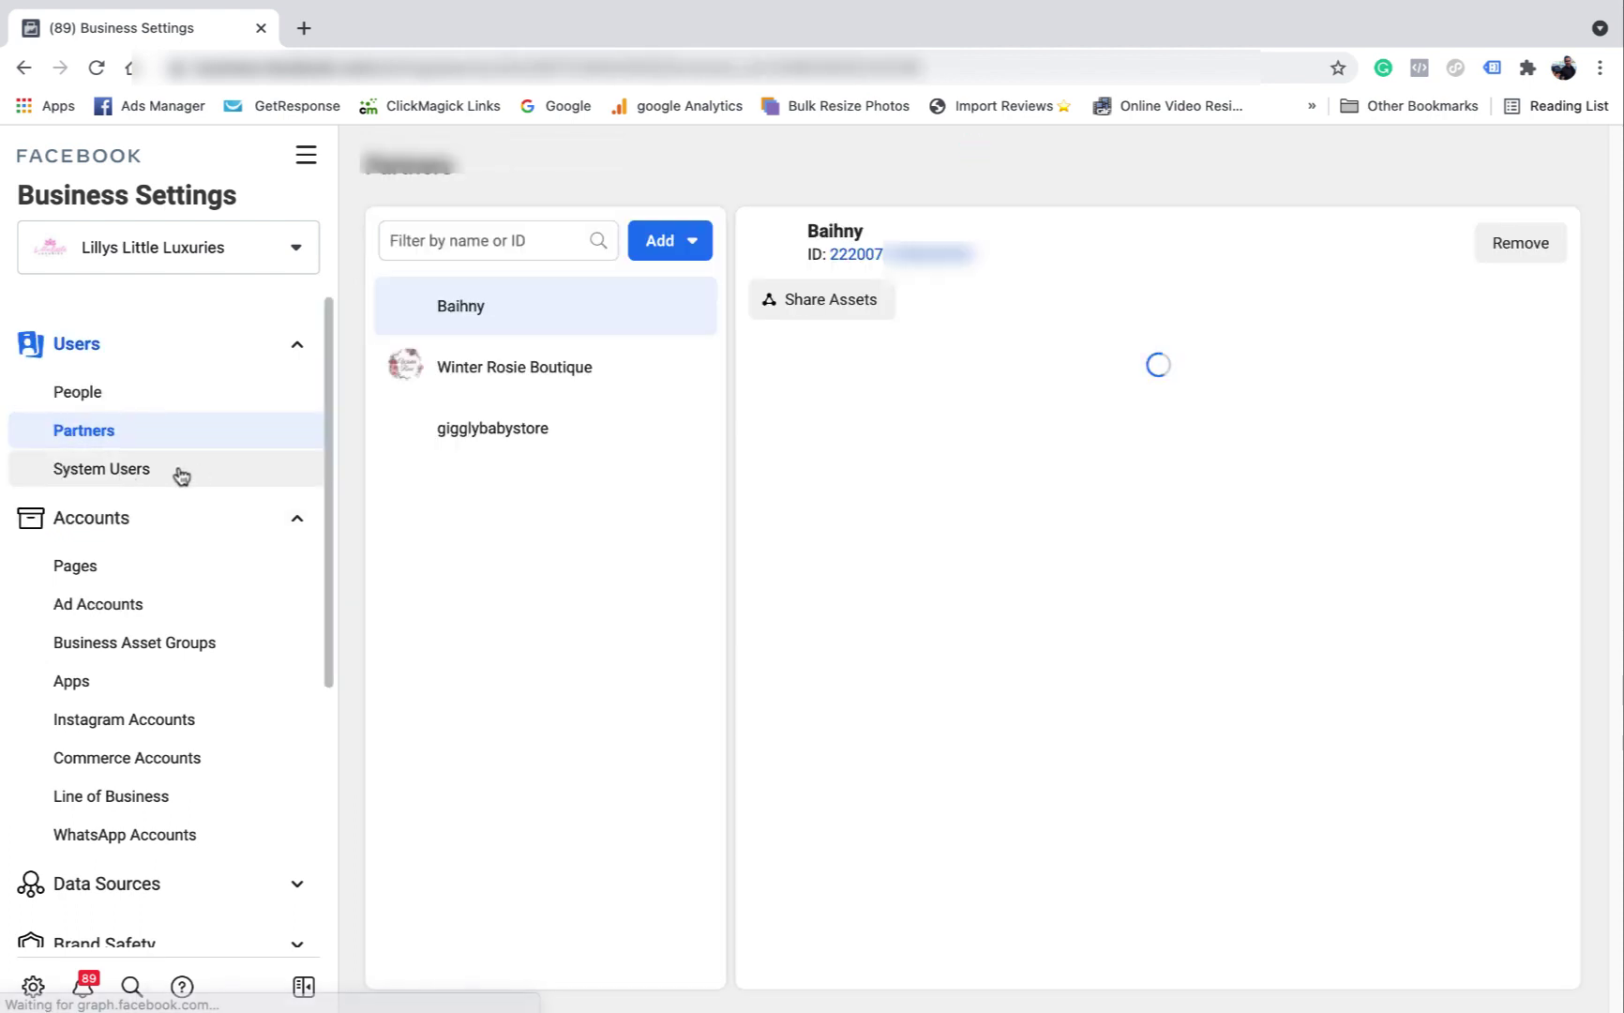
pyautogui.scroll(-1, 106, 563)
pyautogui.click(103, 545)
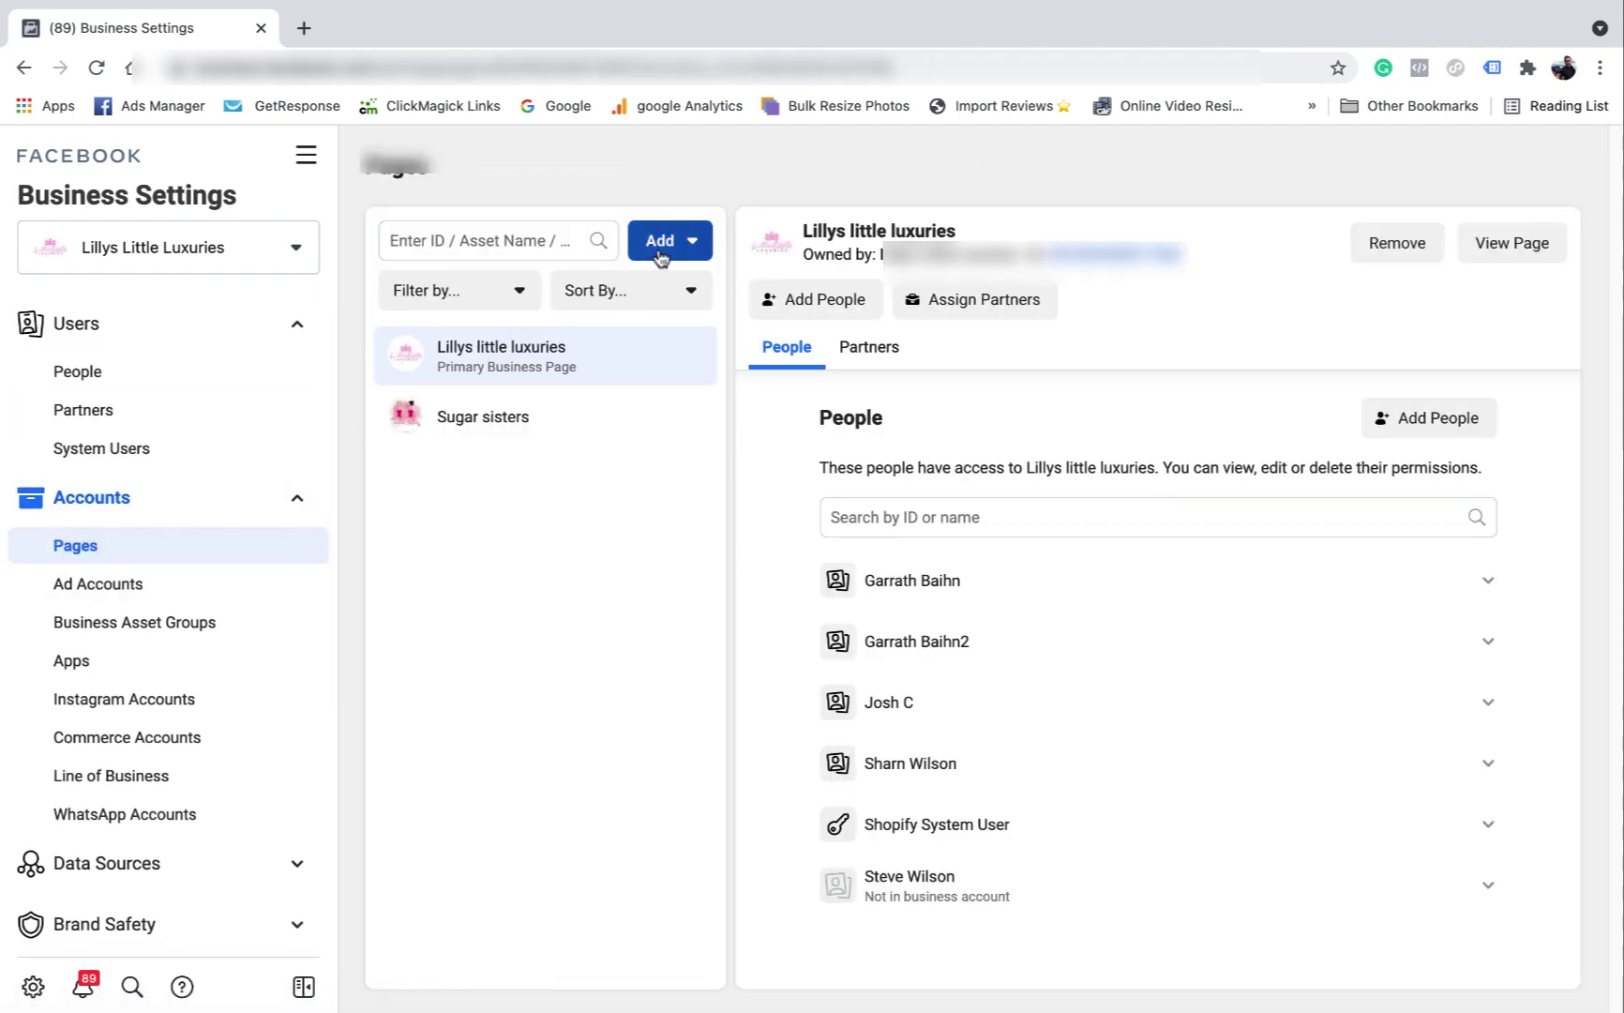
# Step: Review the options for adding a page on the Pages section
pyautogui.click(661, 248)
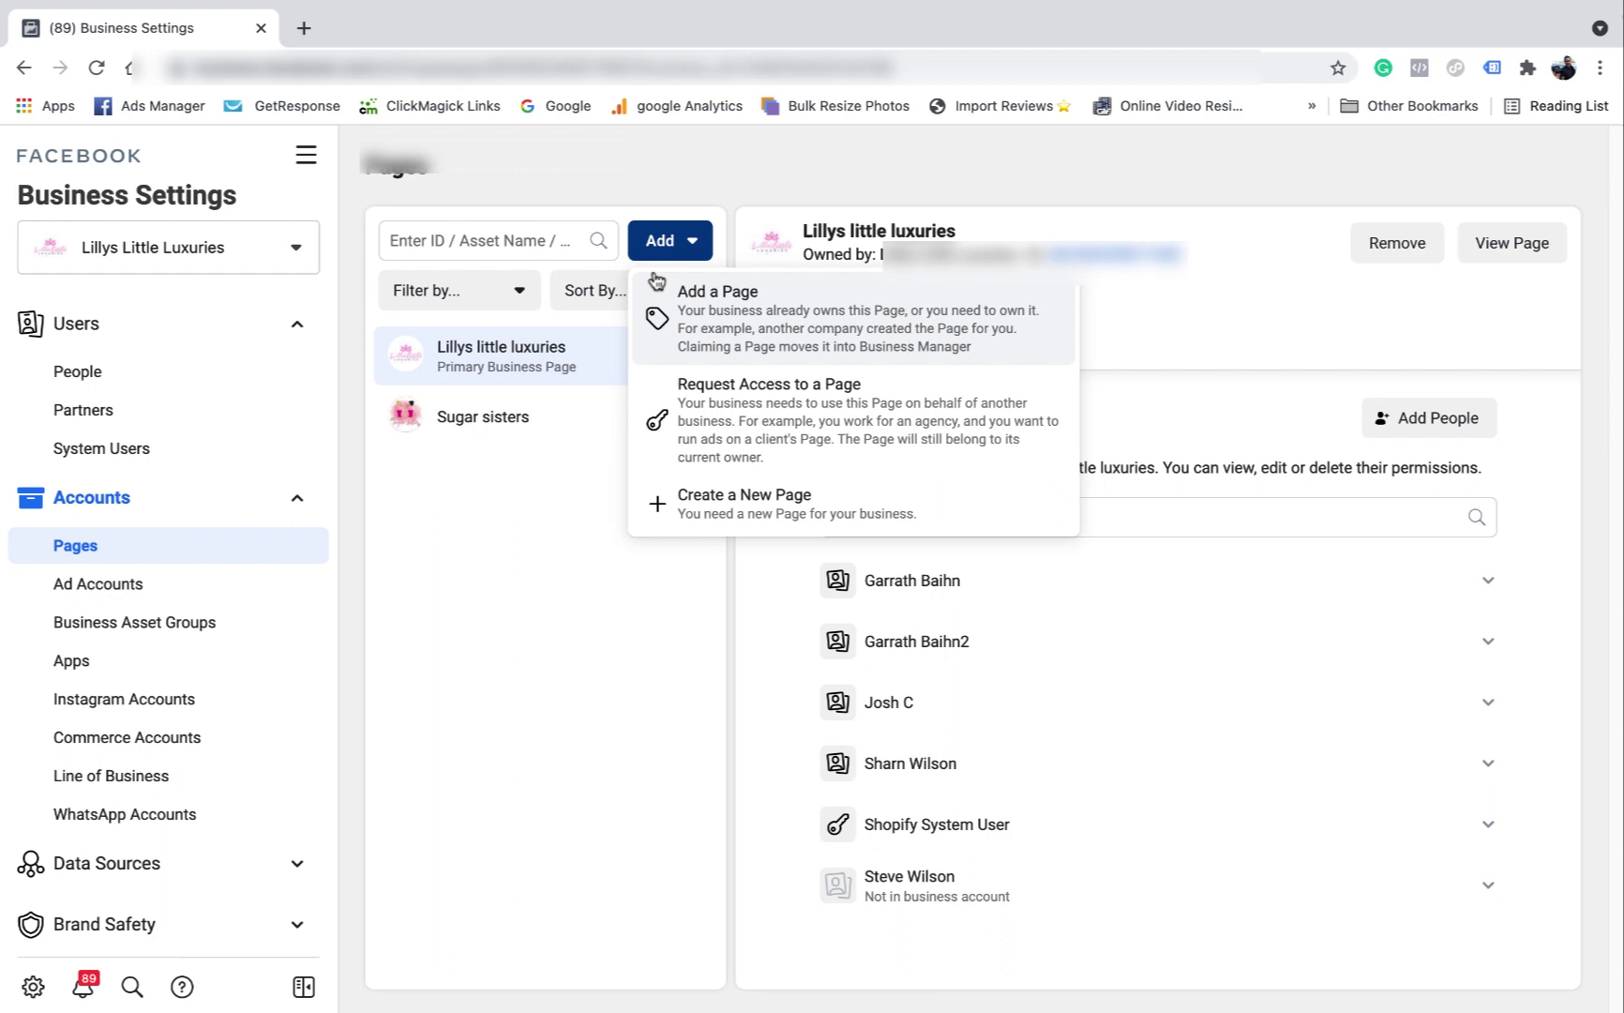
pyautogui.click(558, 580)
pyautogui.click(686, 237)
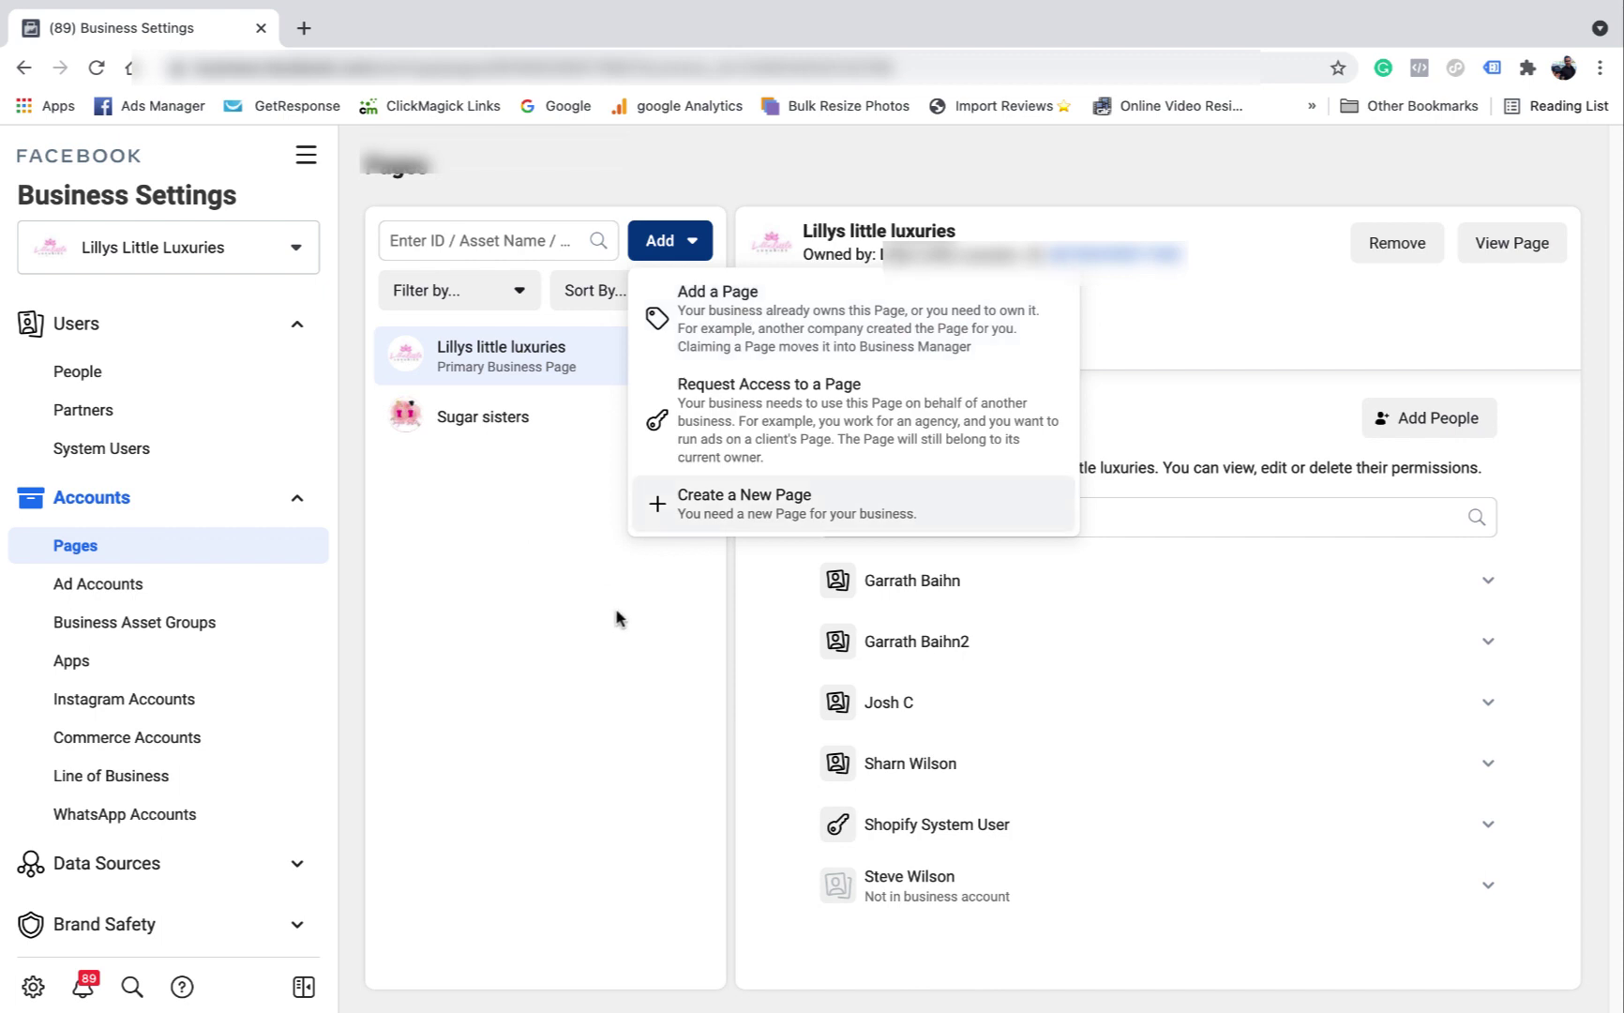
# Step: Review the ad account adding options, then view who can access lillys little luxuries 7
pyautogui.click(99, 585)
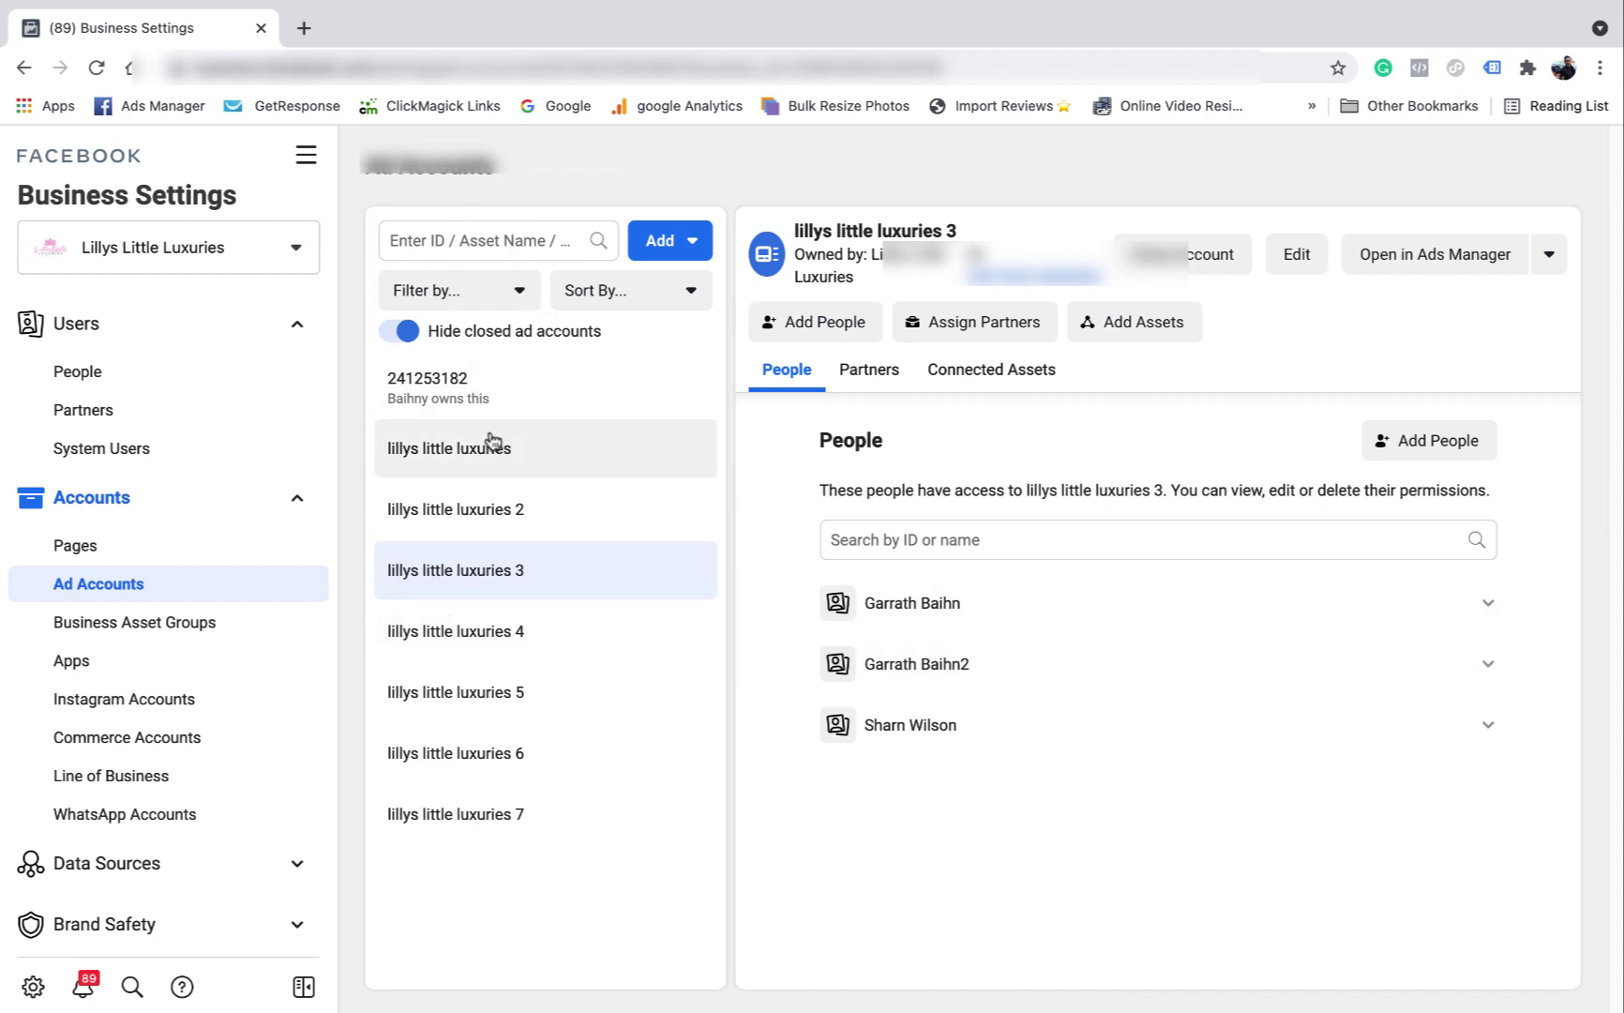
pyautogui.click(693, 246)
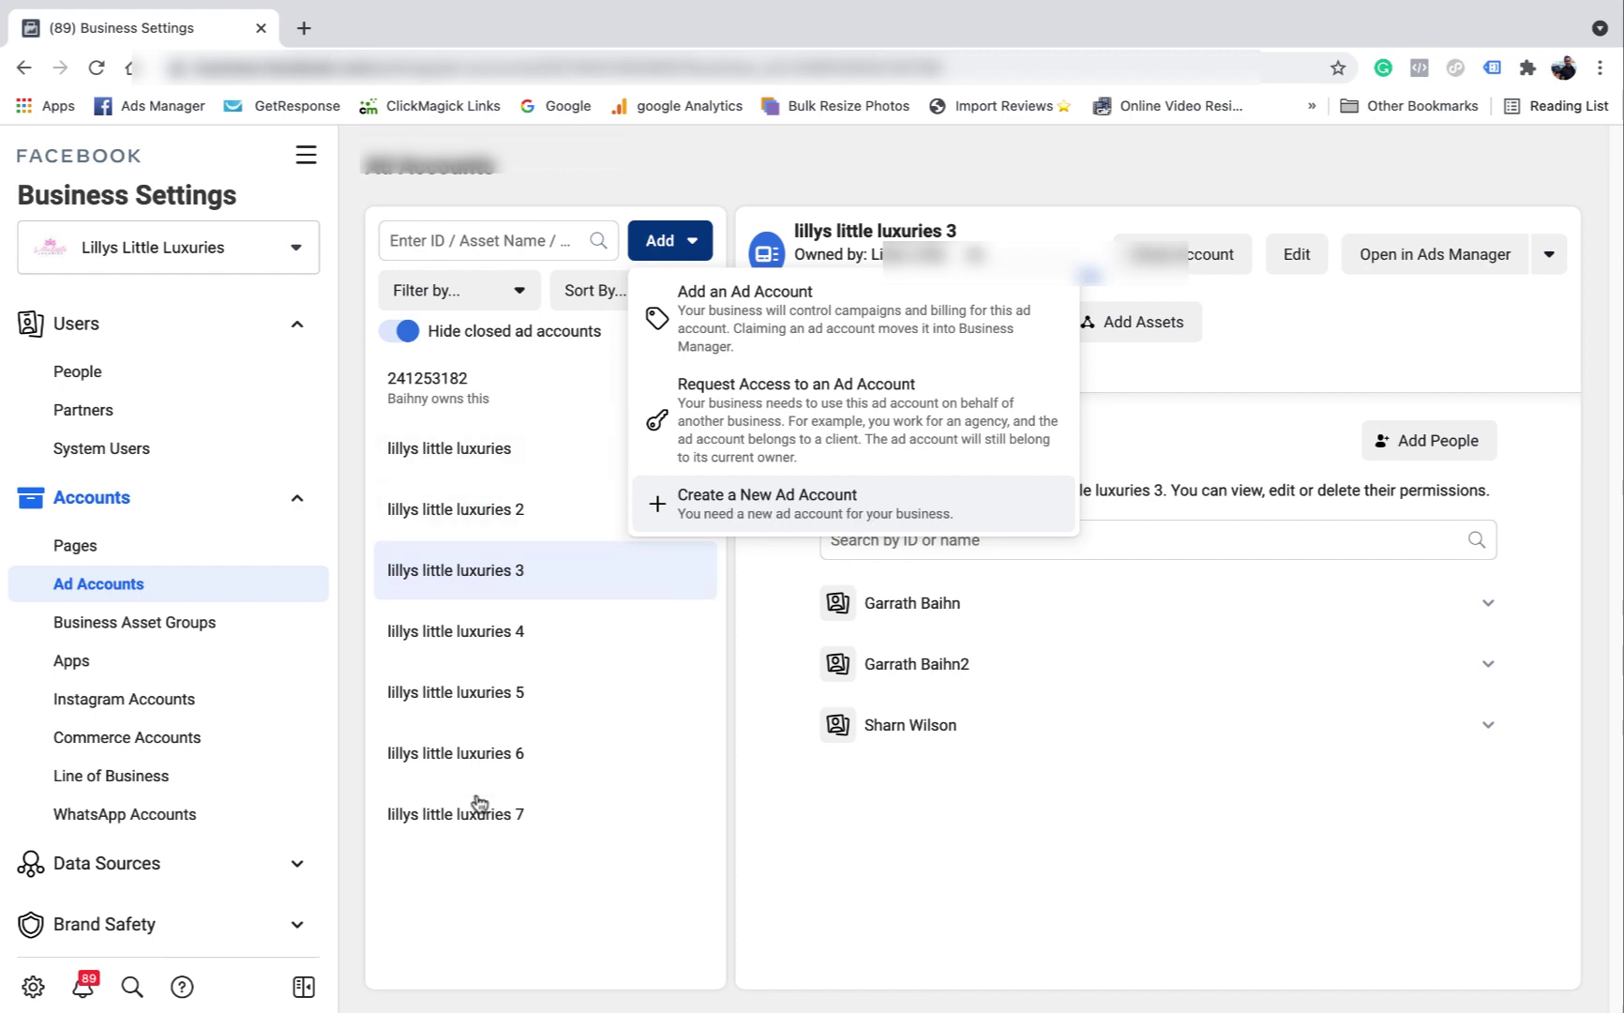
pyautogui.click(497, 849)
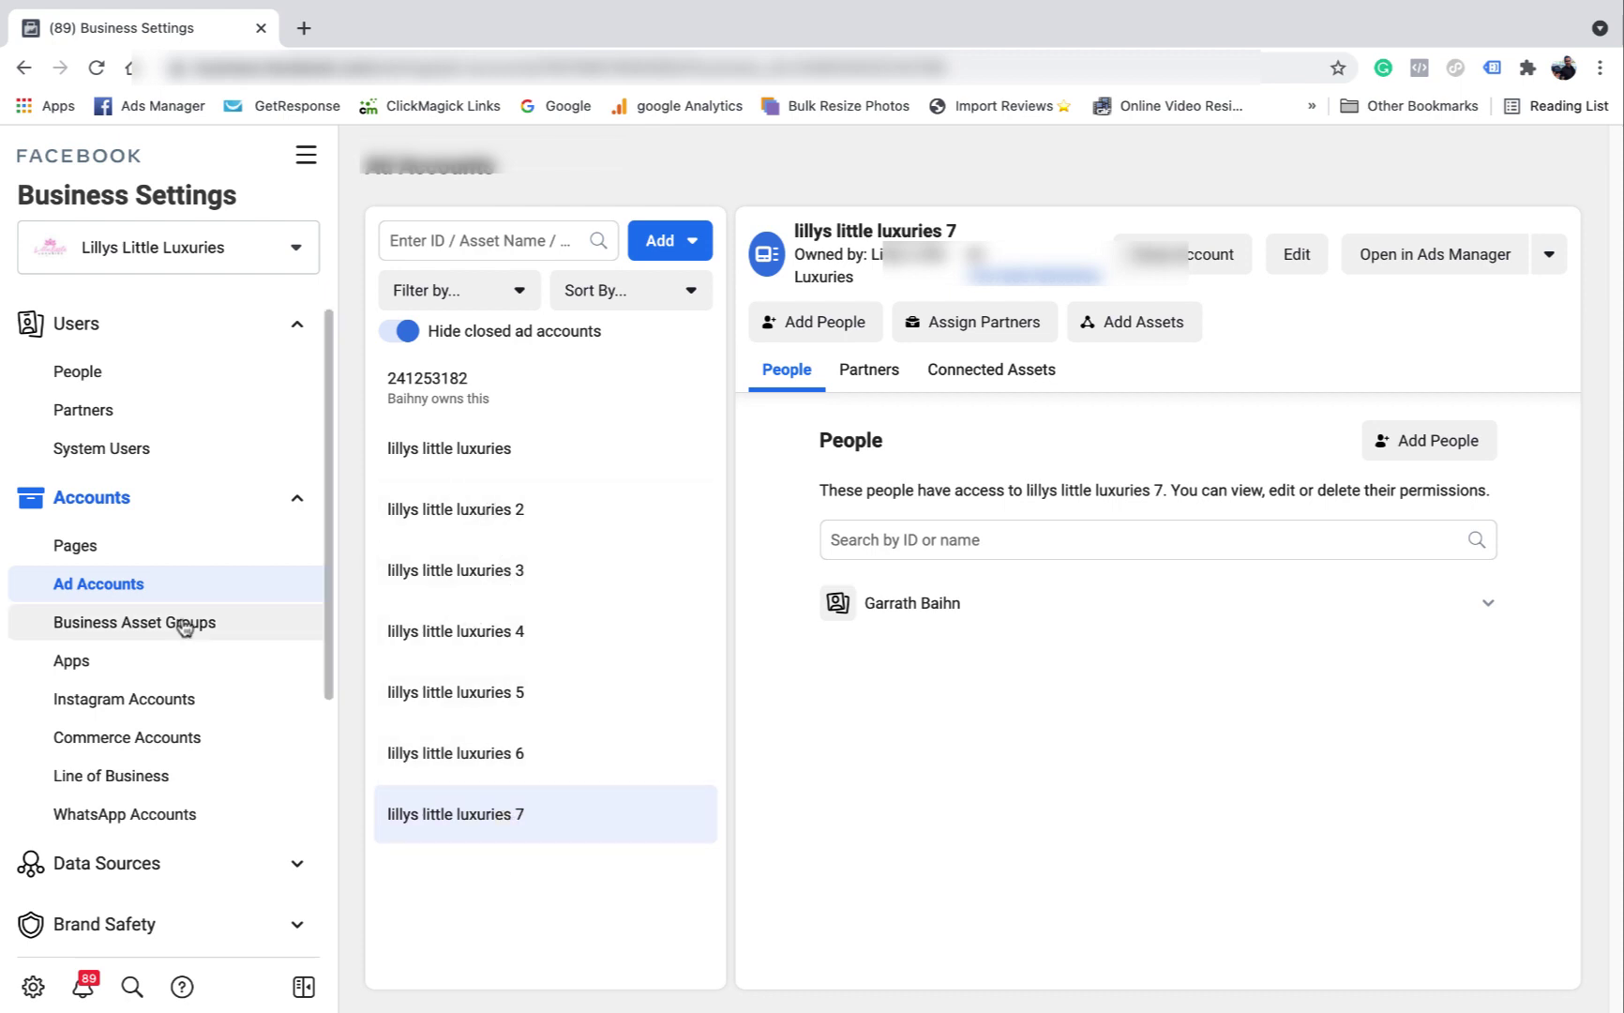
pyautogui.scroll(-1, 178, 627)
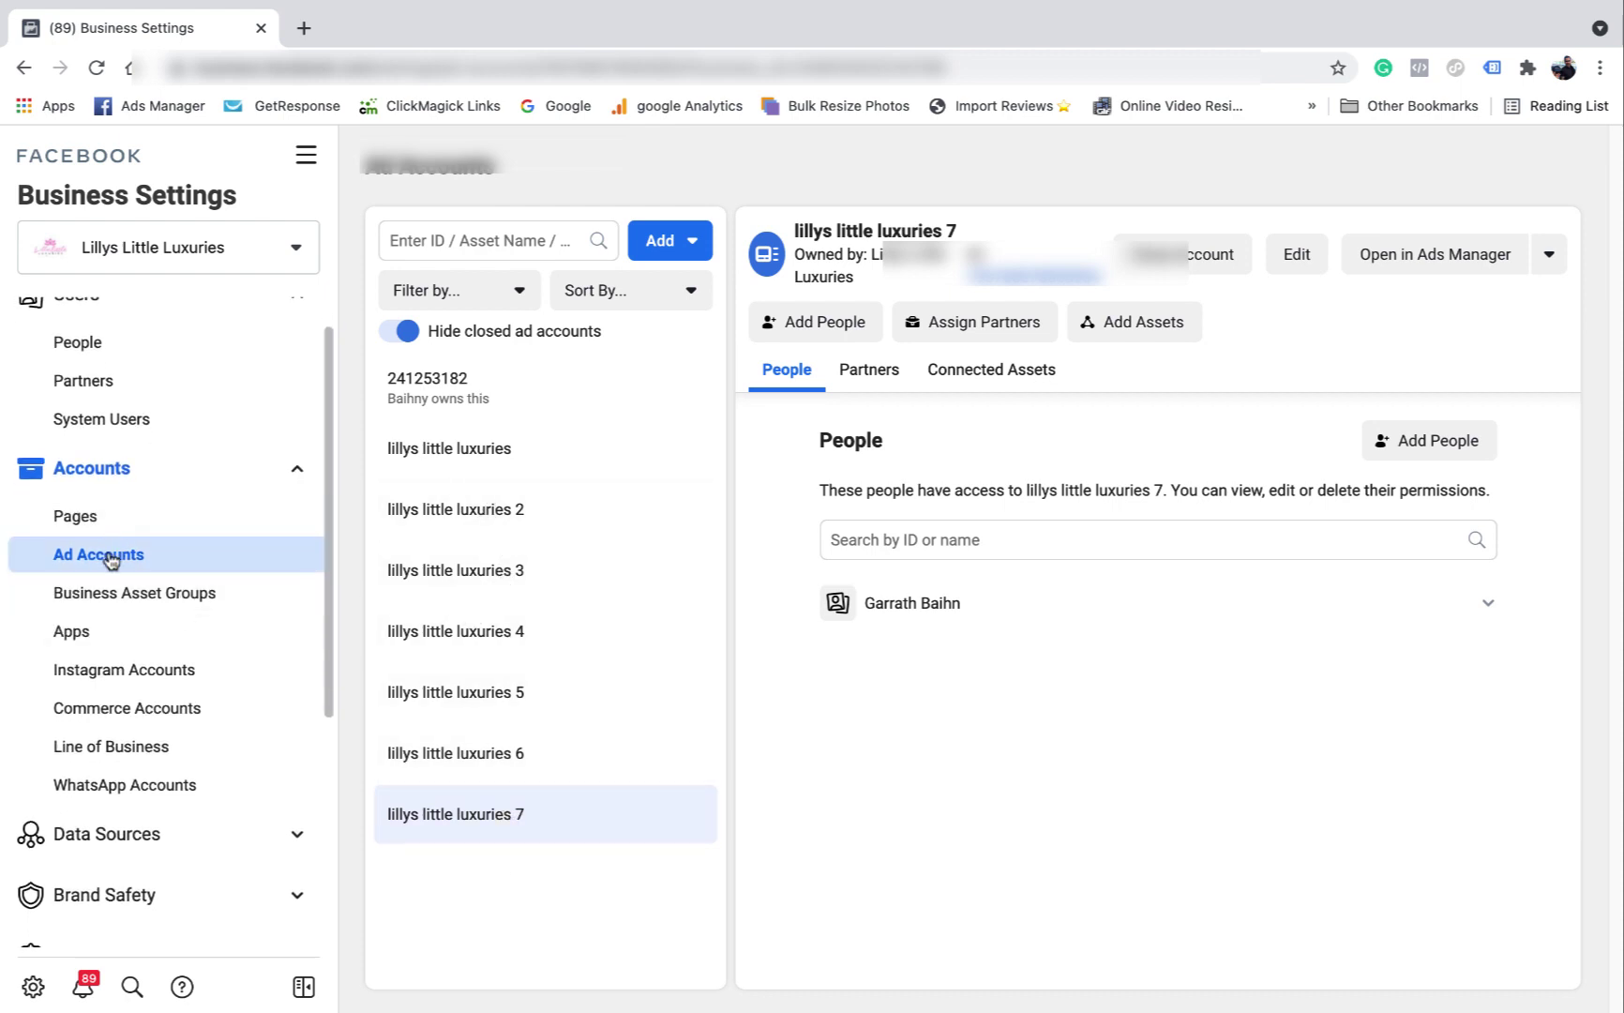
pyautogui.scroll(-1, 108, 563)
pyautogui.scroll(-1, 112, 614)
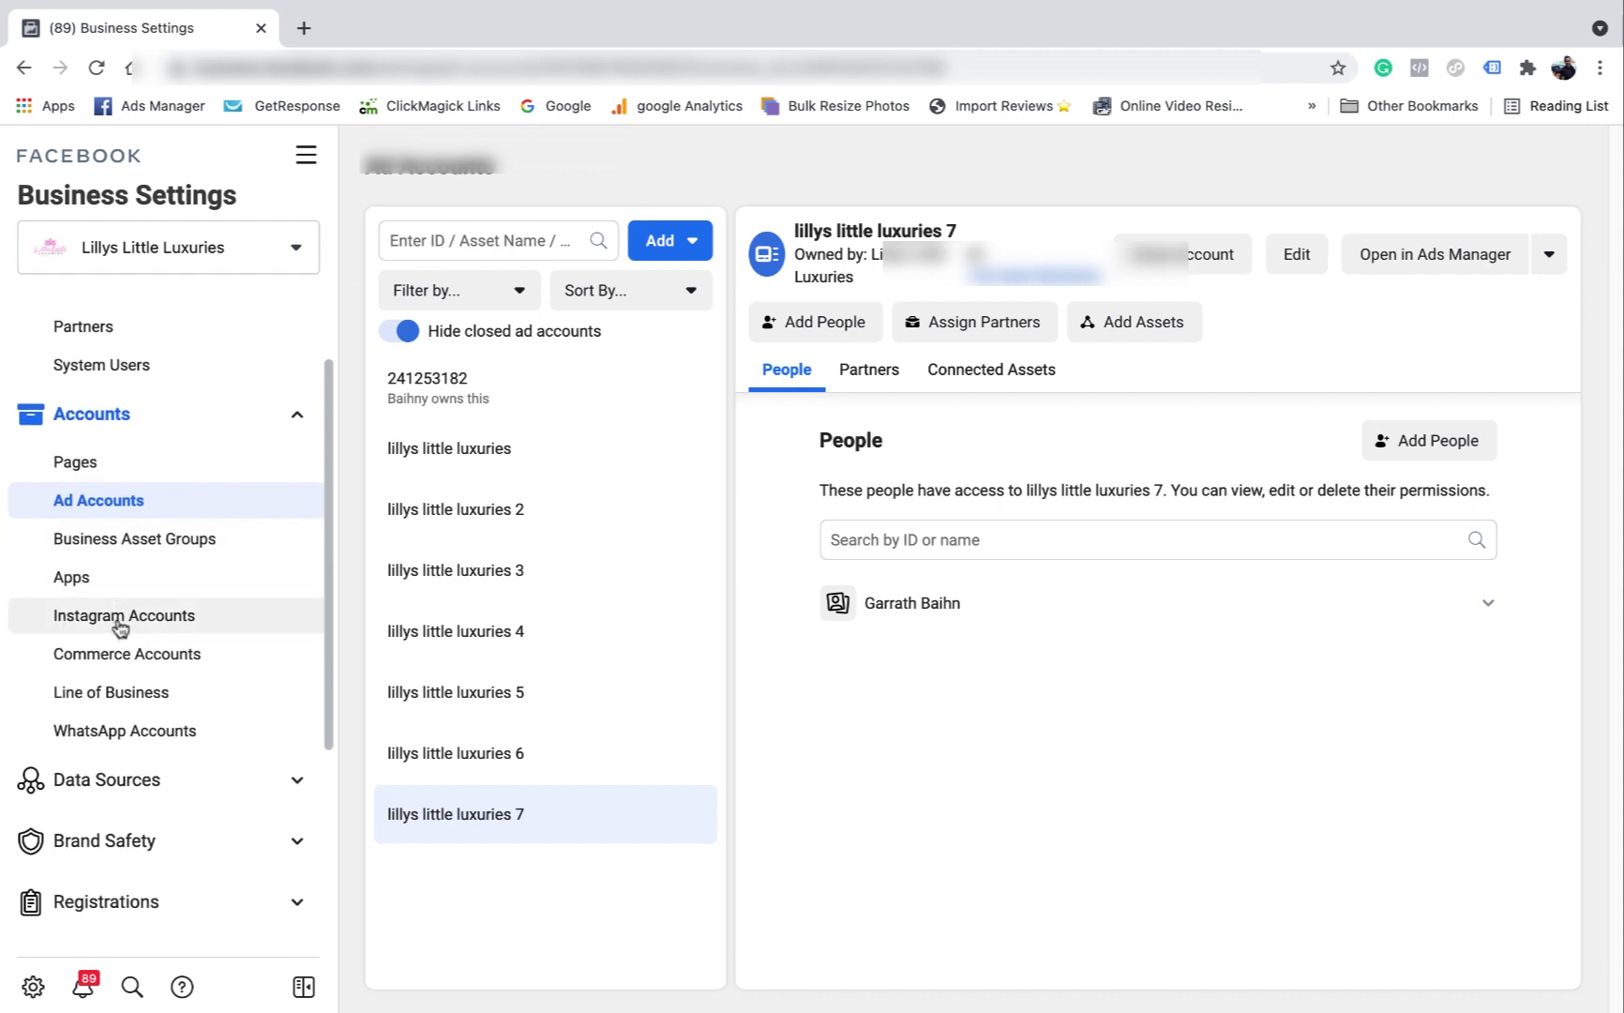
# Step: Visit the Instagram, Commerce, Line of Business and WhatsApp account pages, then expand Data Sources
pyautogui.click(120, 614)
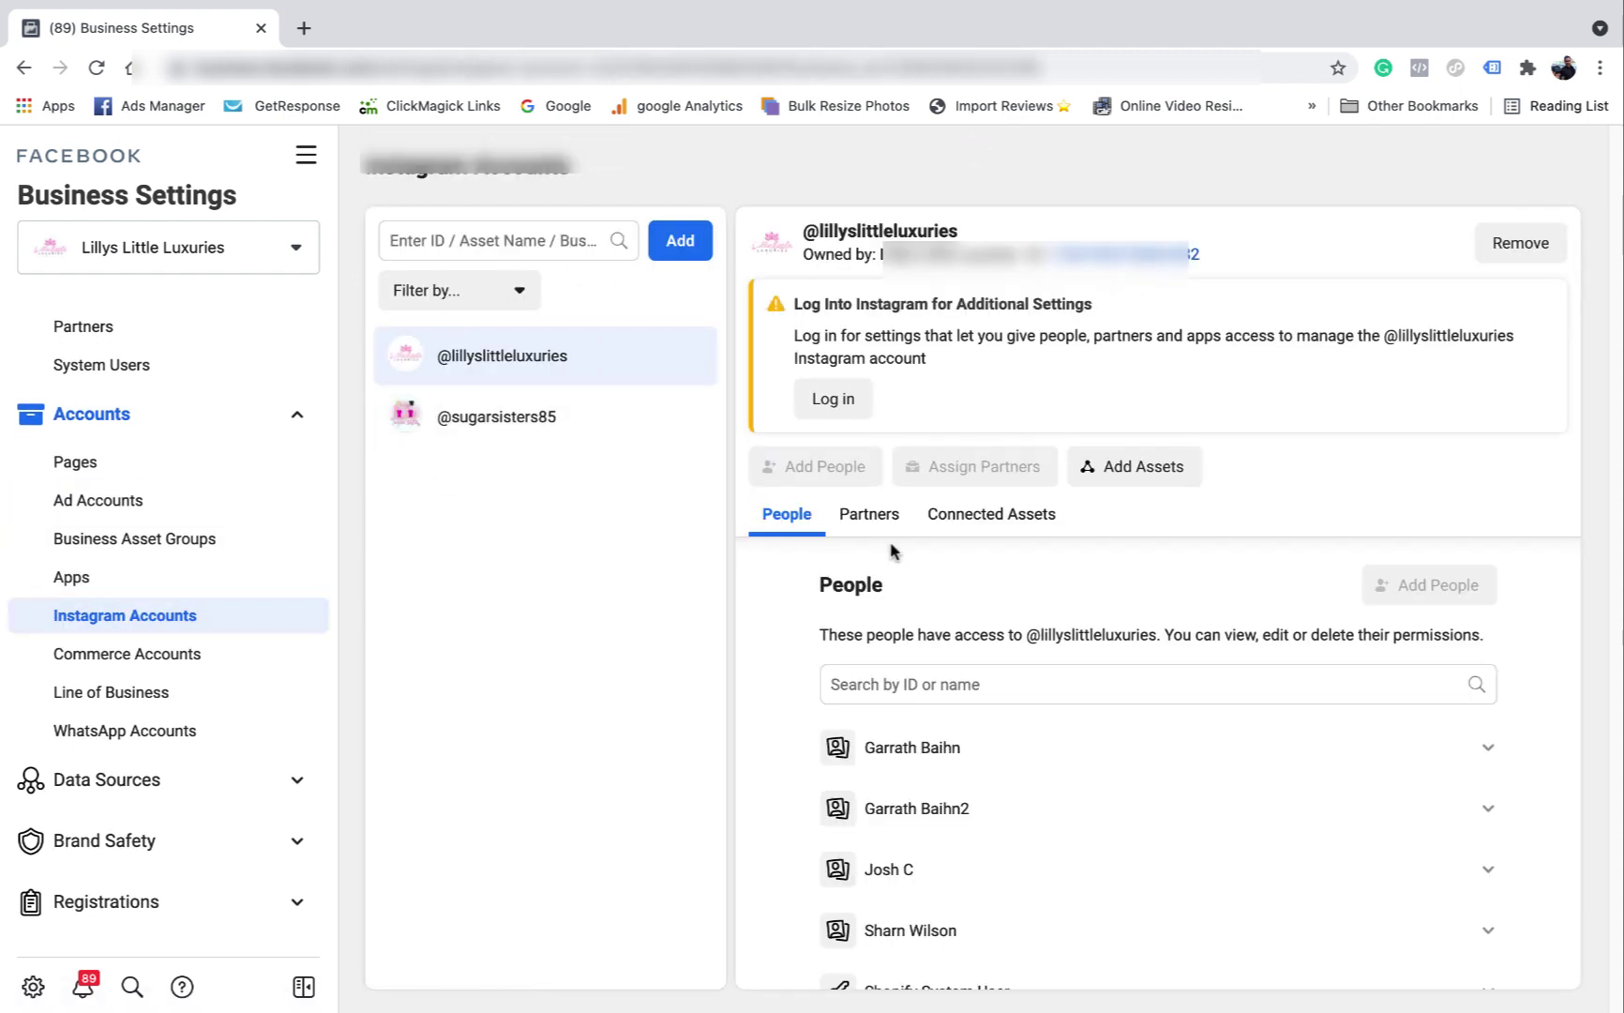
pyautogui.scroll(-3, 134, 560)
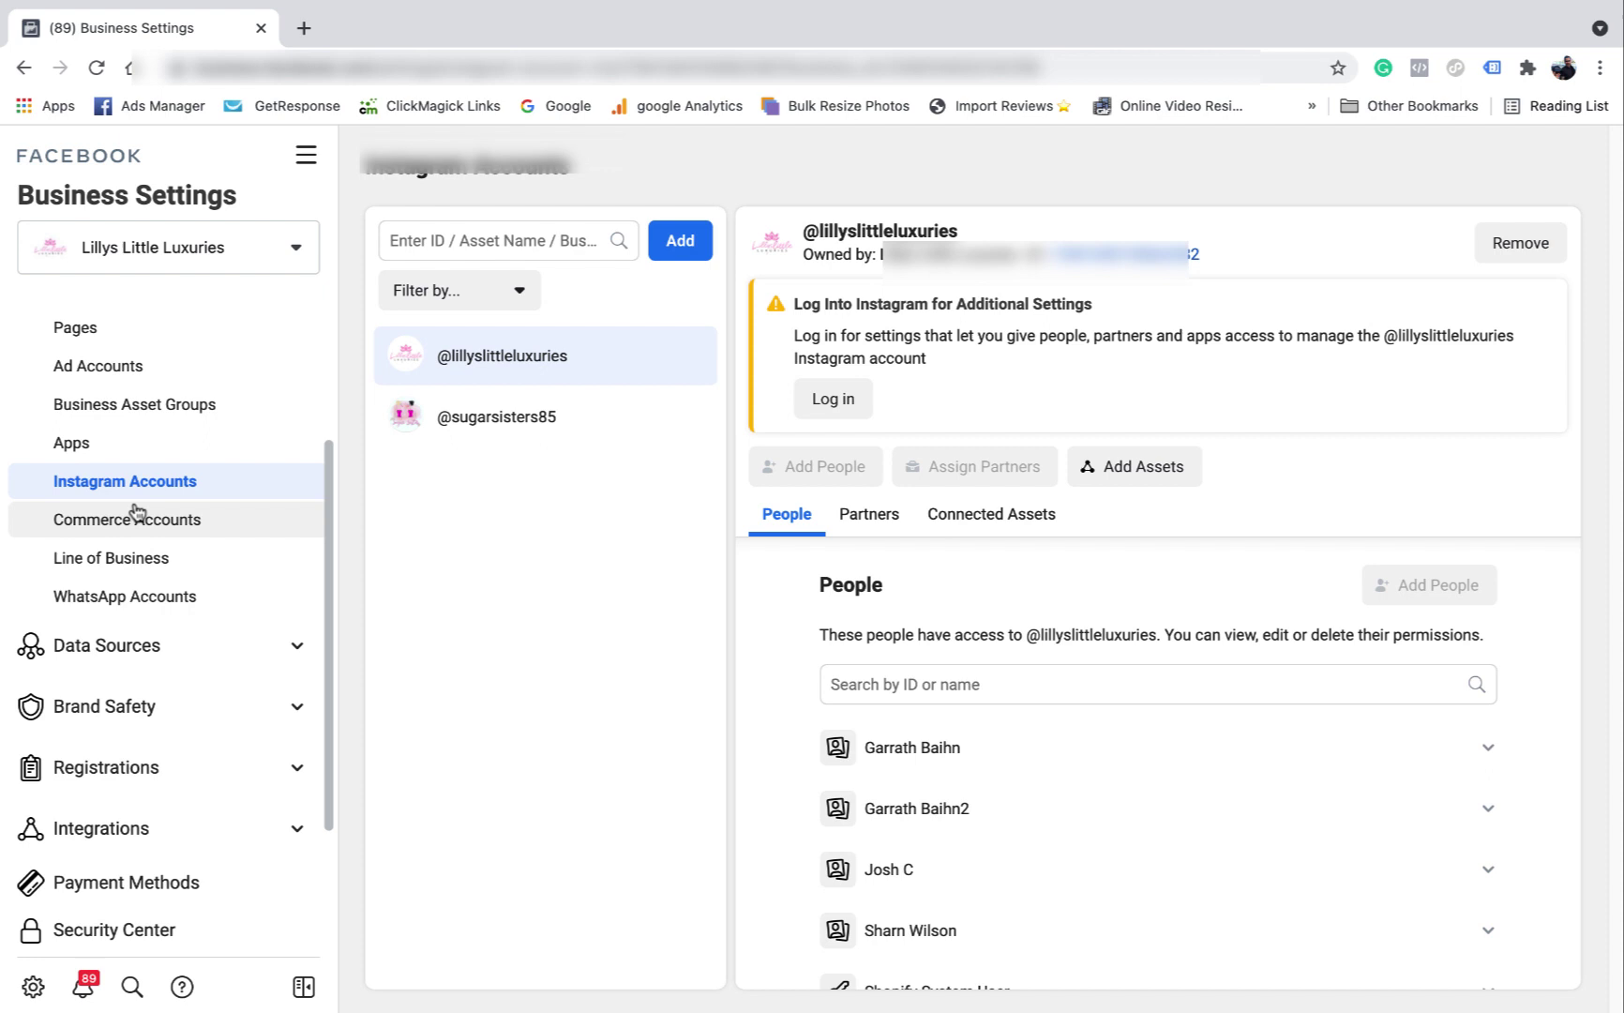
pyautogui.click(136, 515)
pyautogui.click(129, 558)
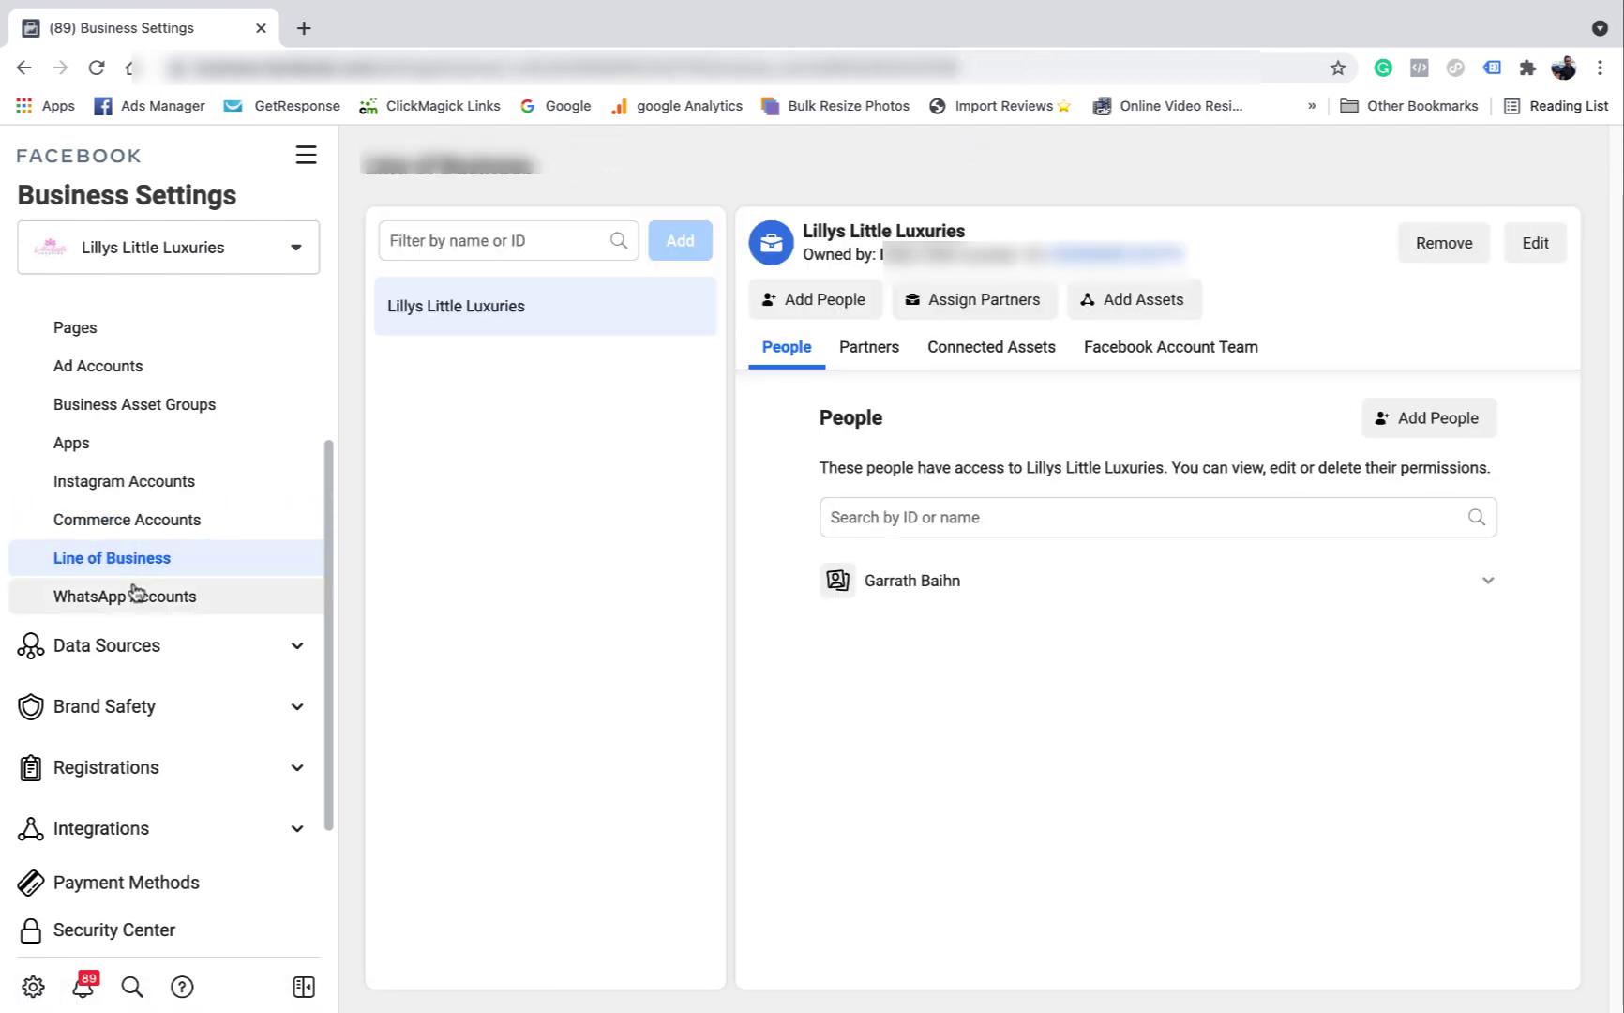
pyautogui.click(134, 591)
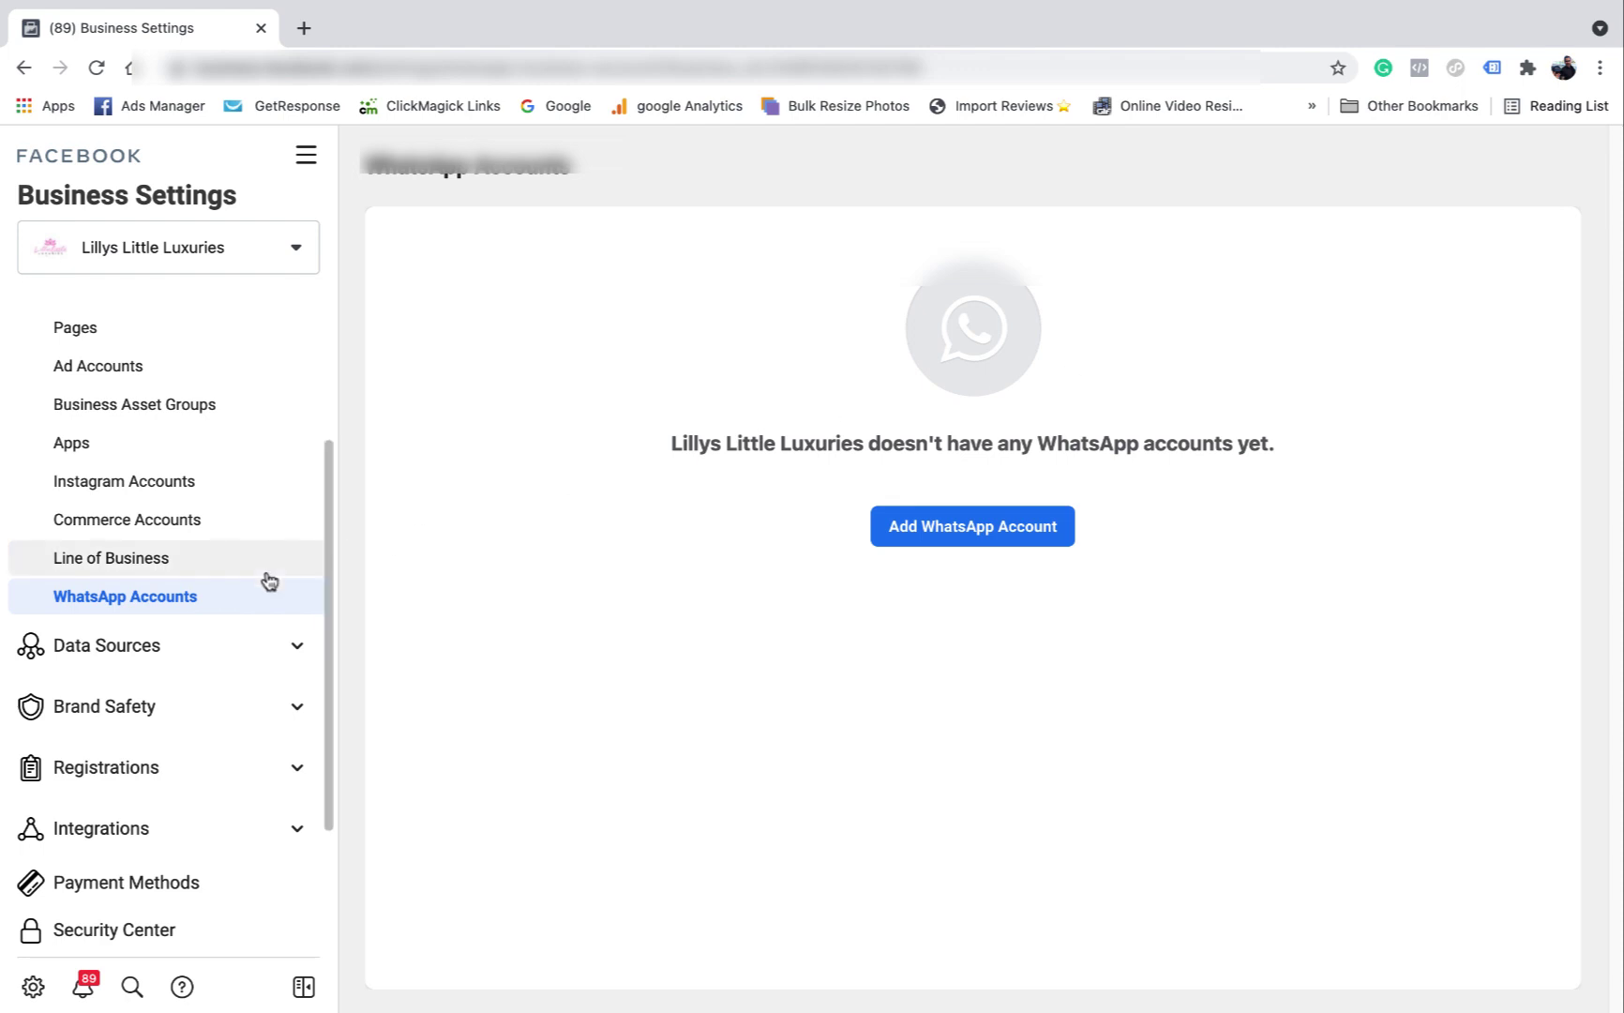
pyautogui.click(165, 647)
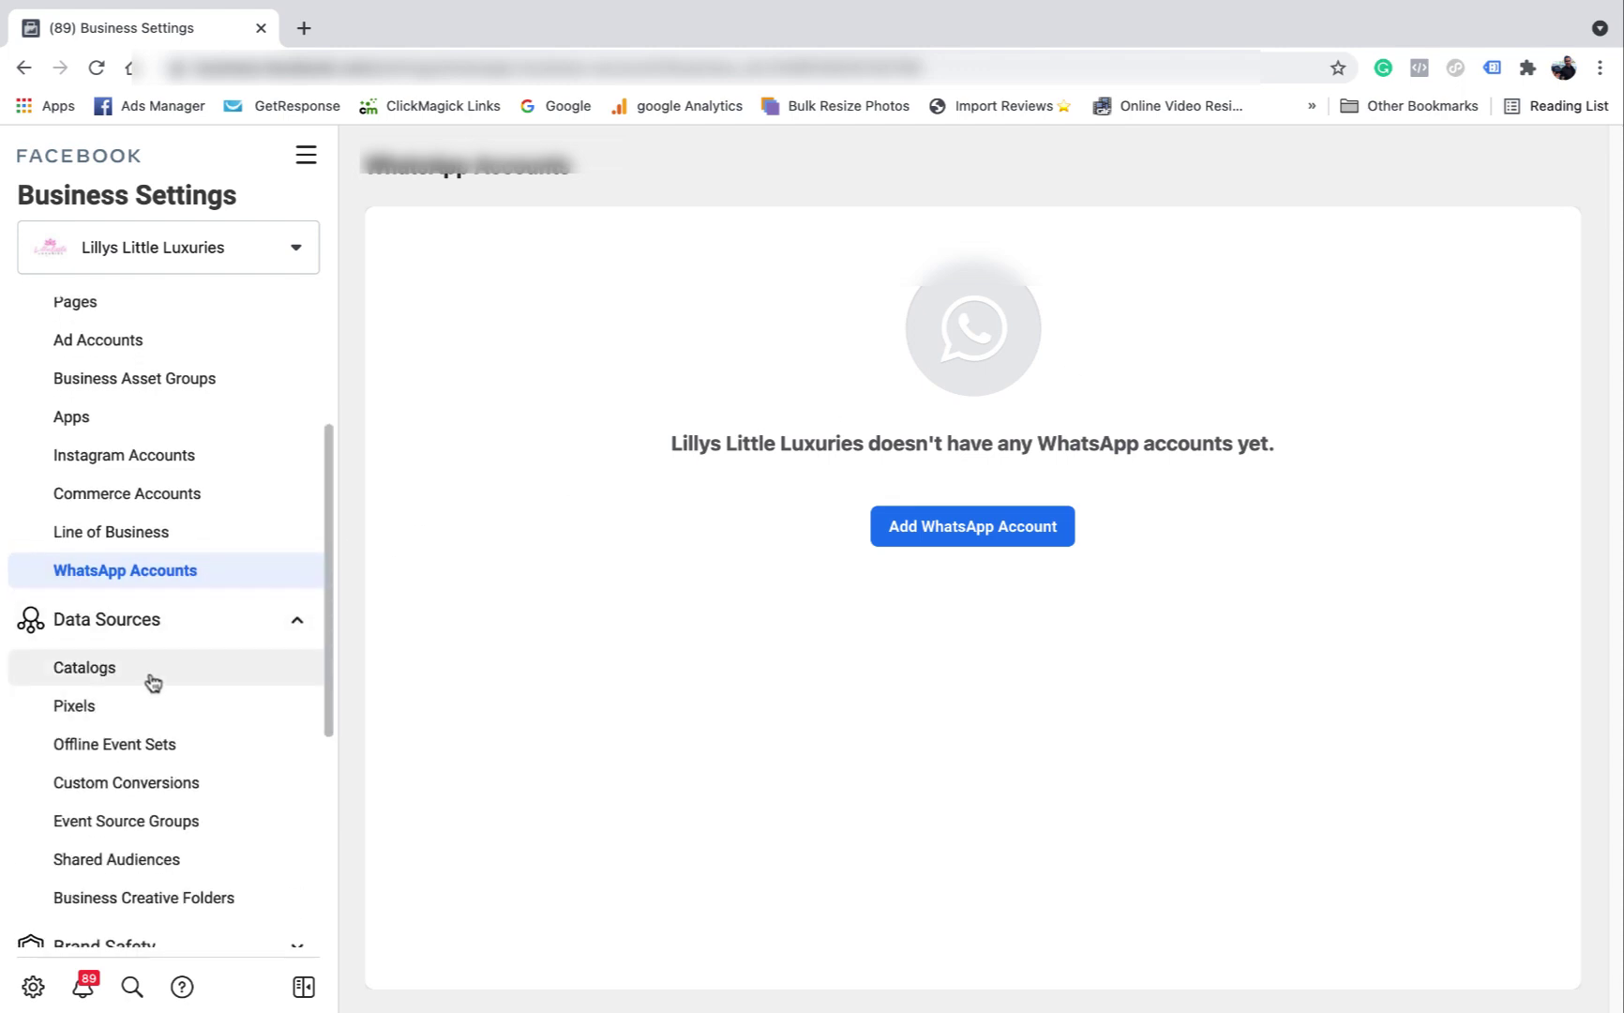
pyautogui.scroll(-1, 150, 677)
# Step: View the Catalogs, Pixels and Offline Event Sets pages, ending on the empty Custom Conversions page
pyautogui.click(113, 638)
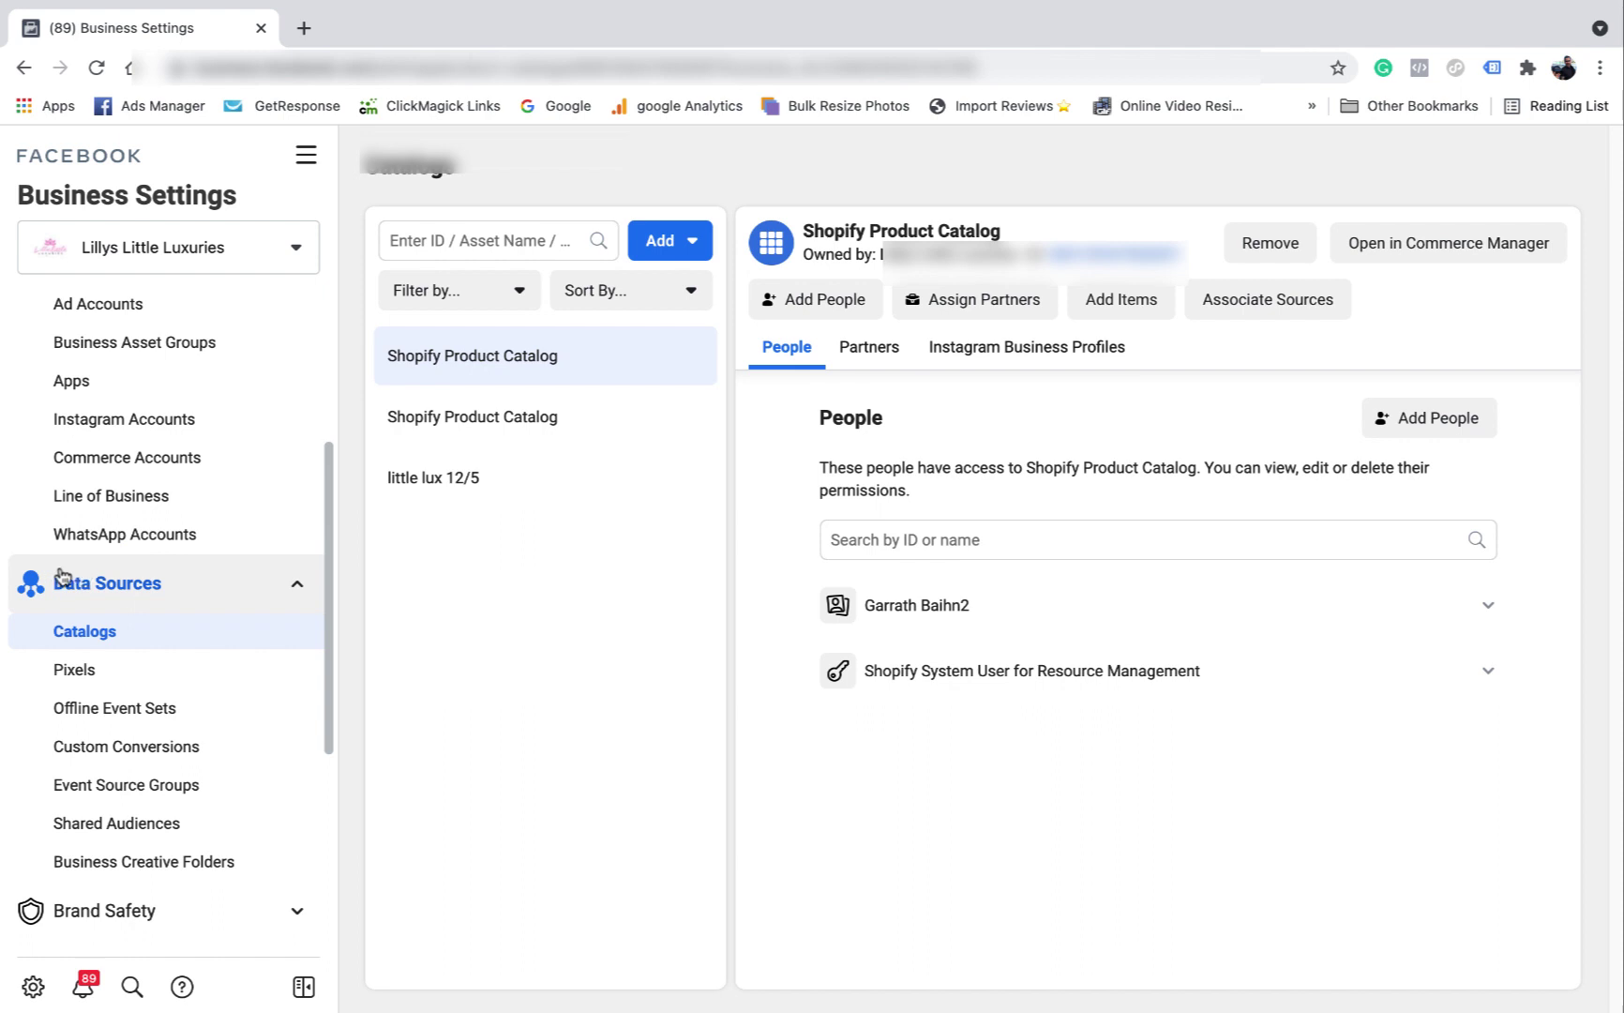
pyautogui.click(94, 669)
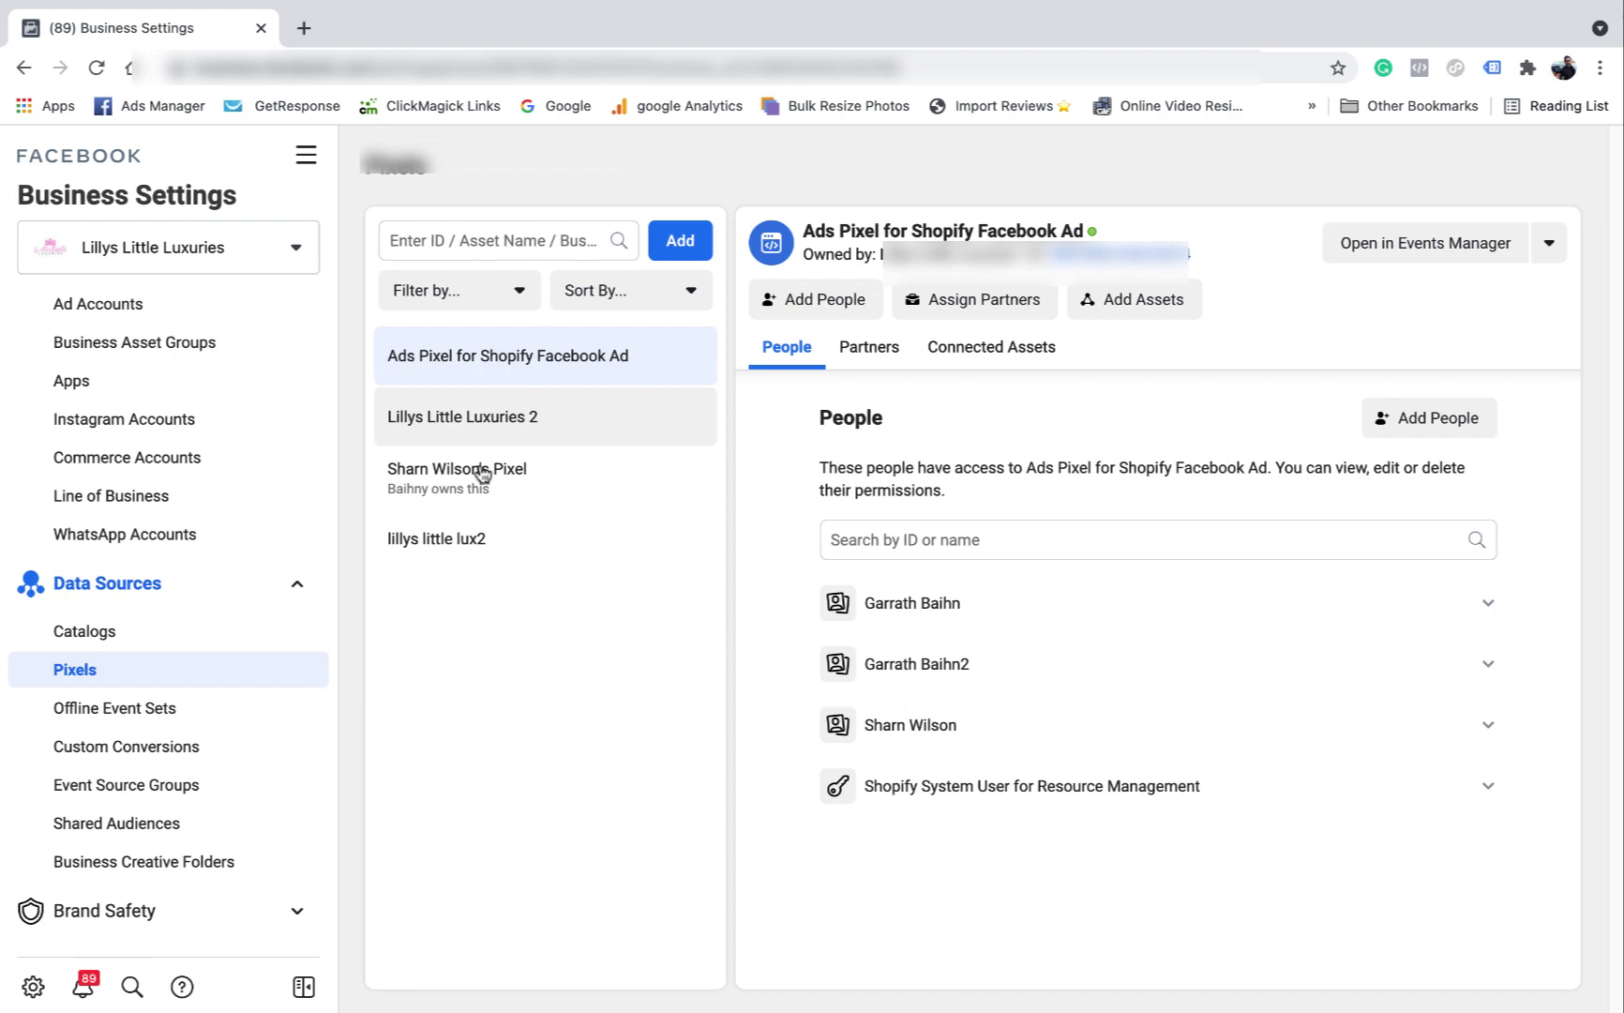
pyautogui.scroll(-1, 206, 562)
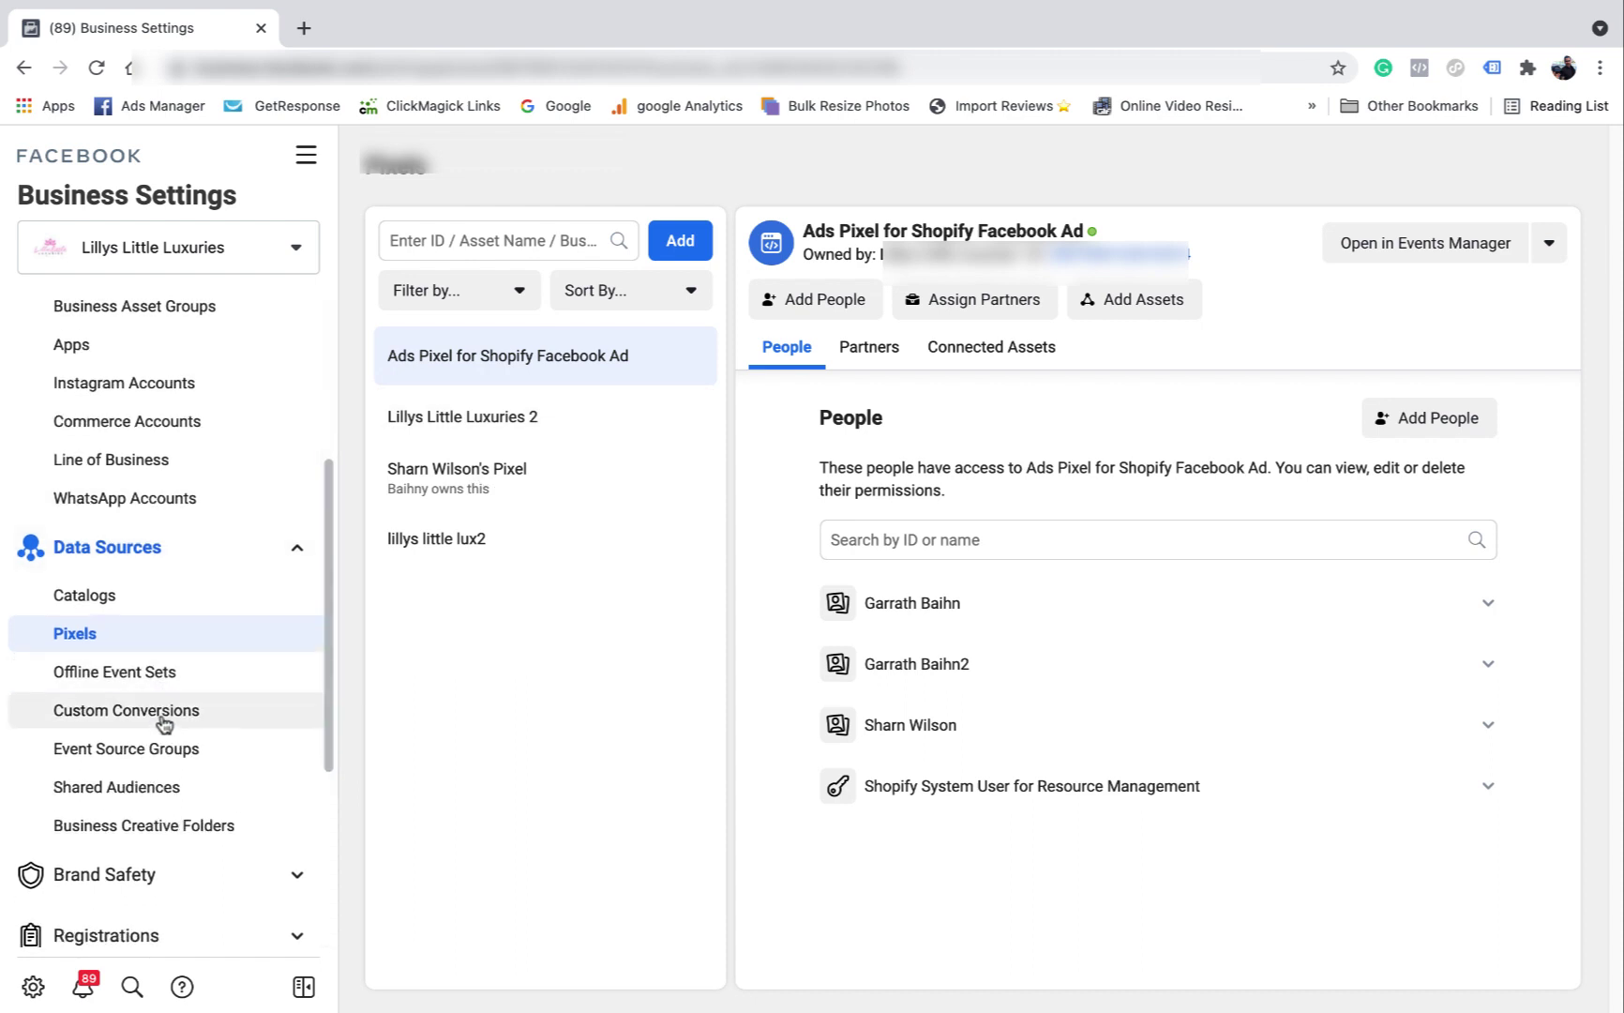
pyautogui.click(148, 671)
pyautogui.click(153, 712)
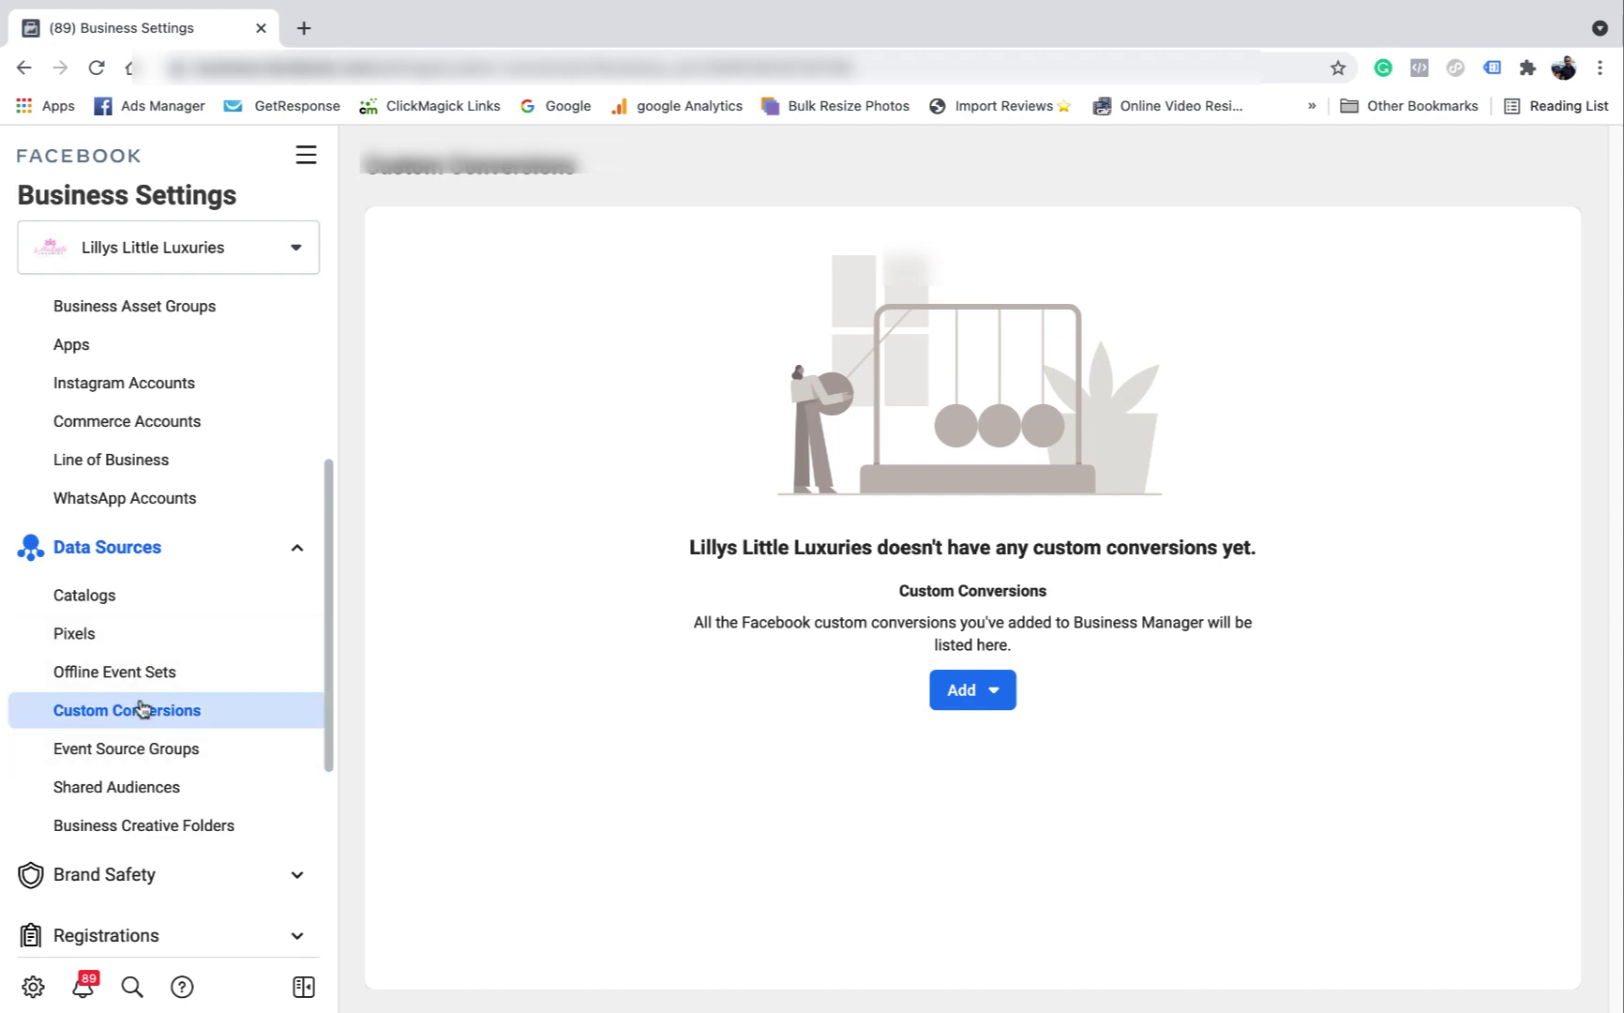
pyautogui.scroll(-5, 140, 710)
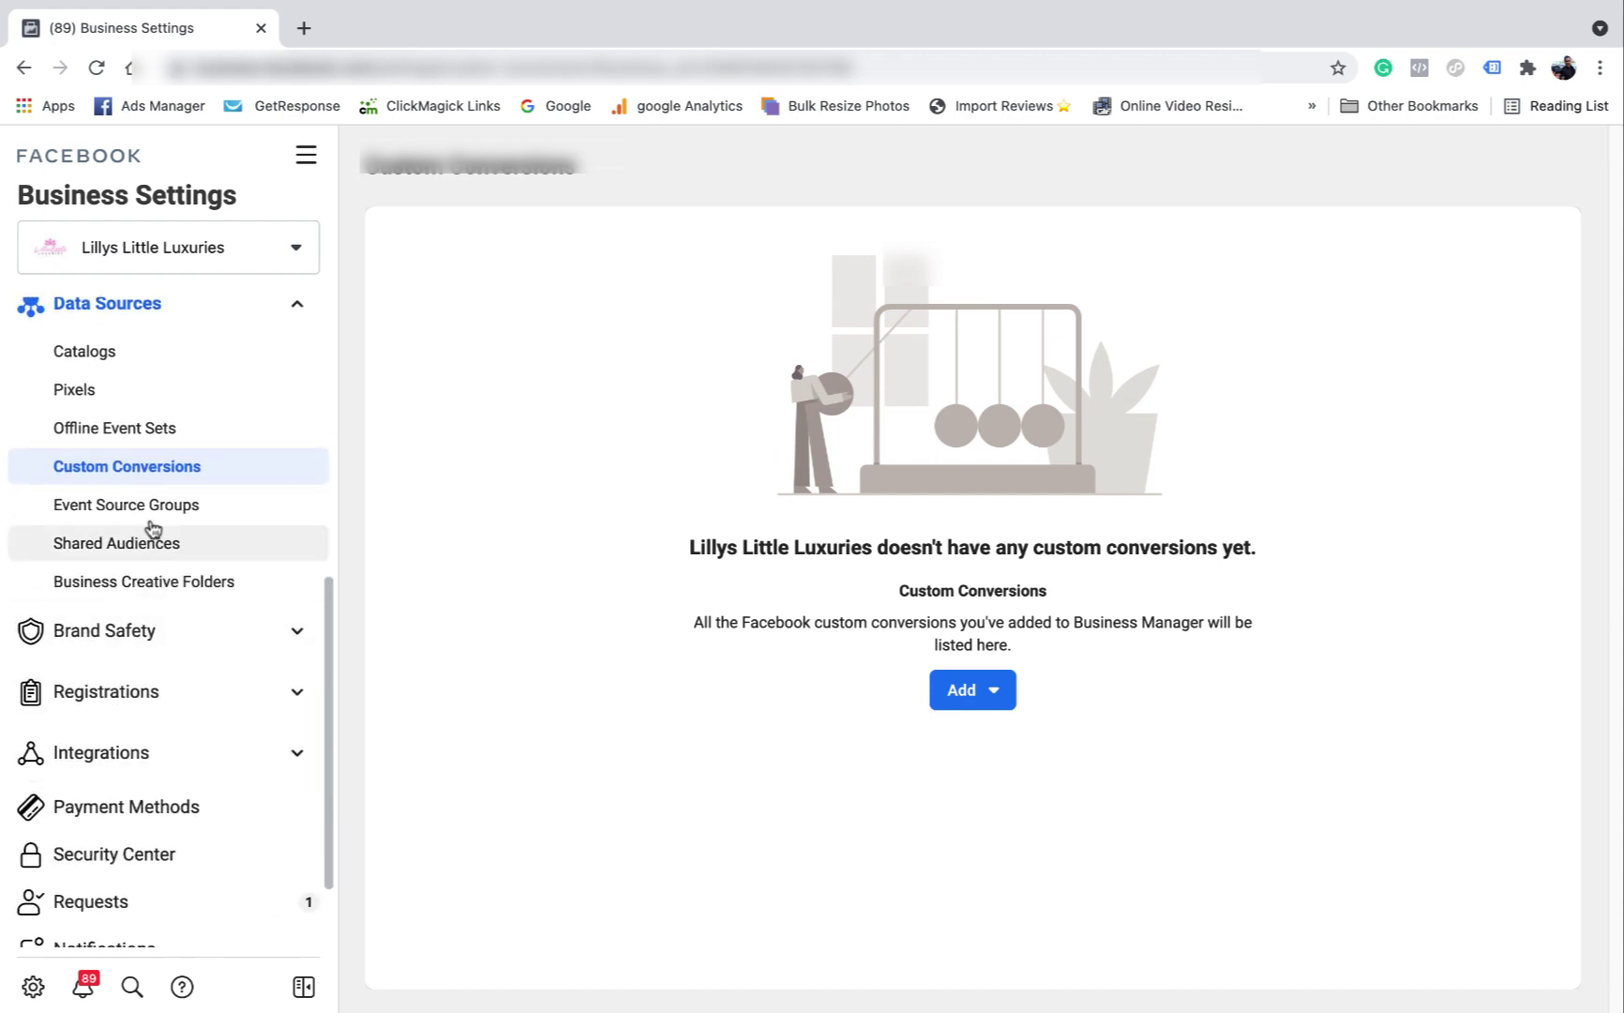
# Step: Expand Brand Safety and view the verified domain sugarsistersoutlook.com under Domains
pyautogui.click(157, 641)
pyautogui.click(132, 676)
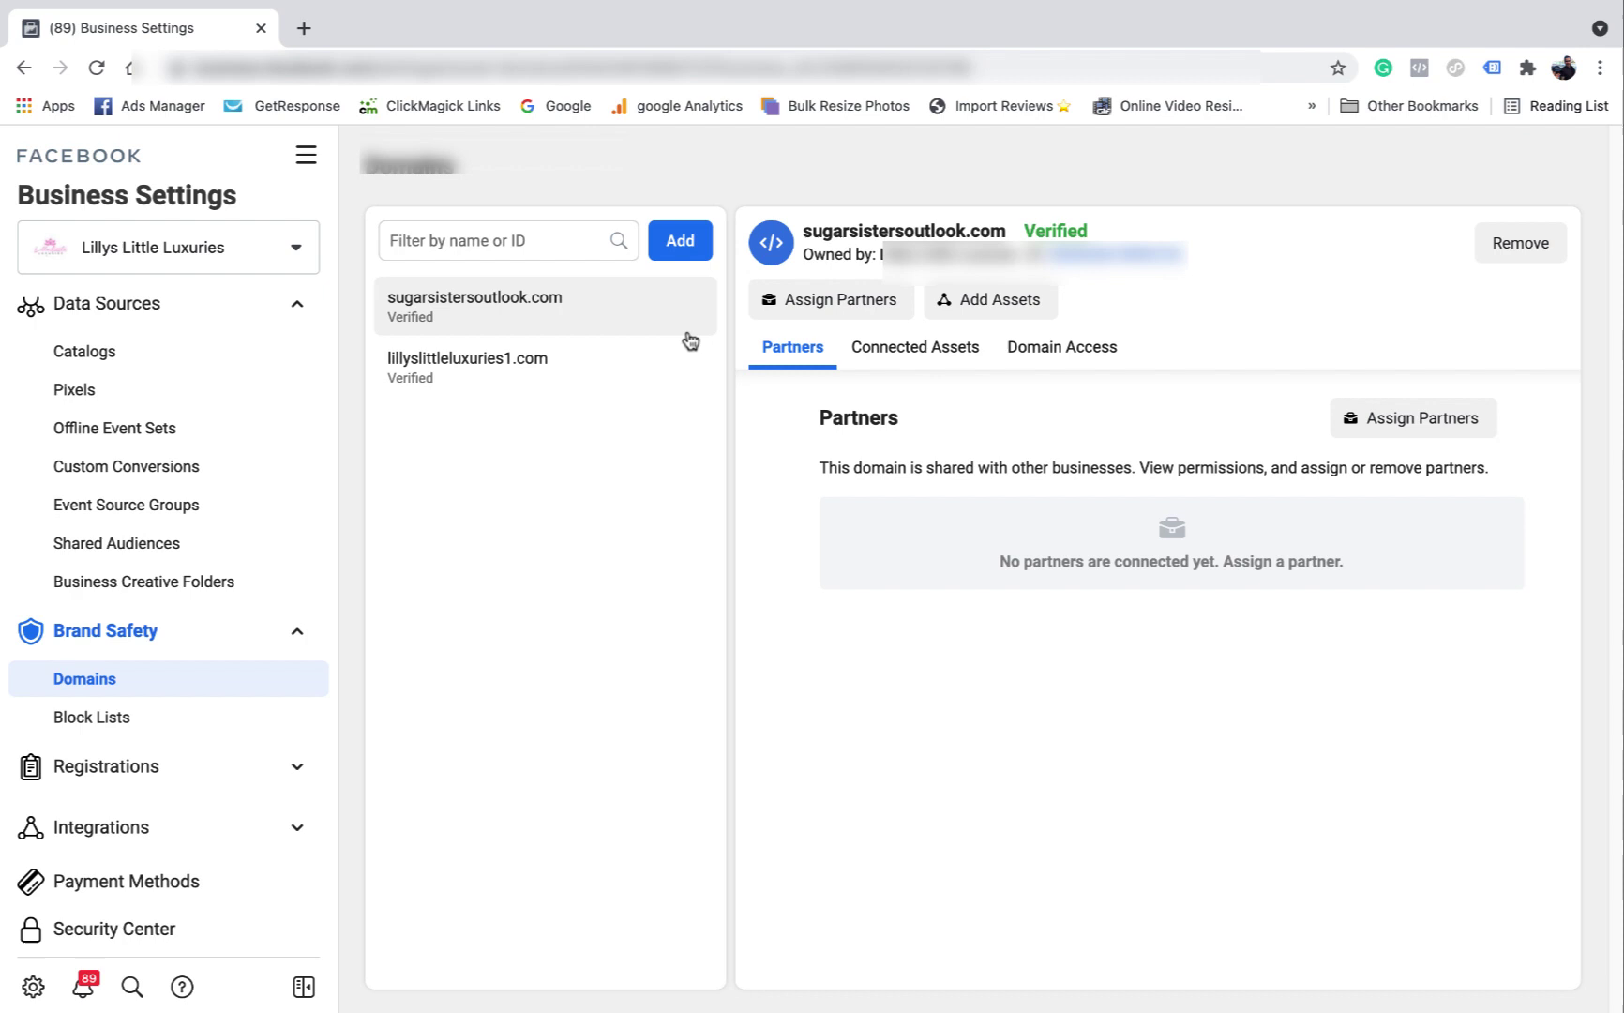
pyautogui.scroll(-1, 185, 555)
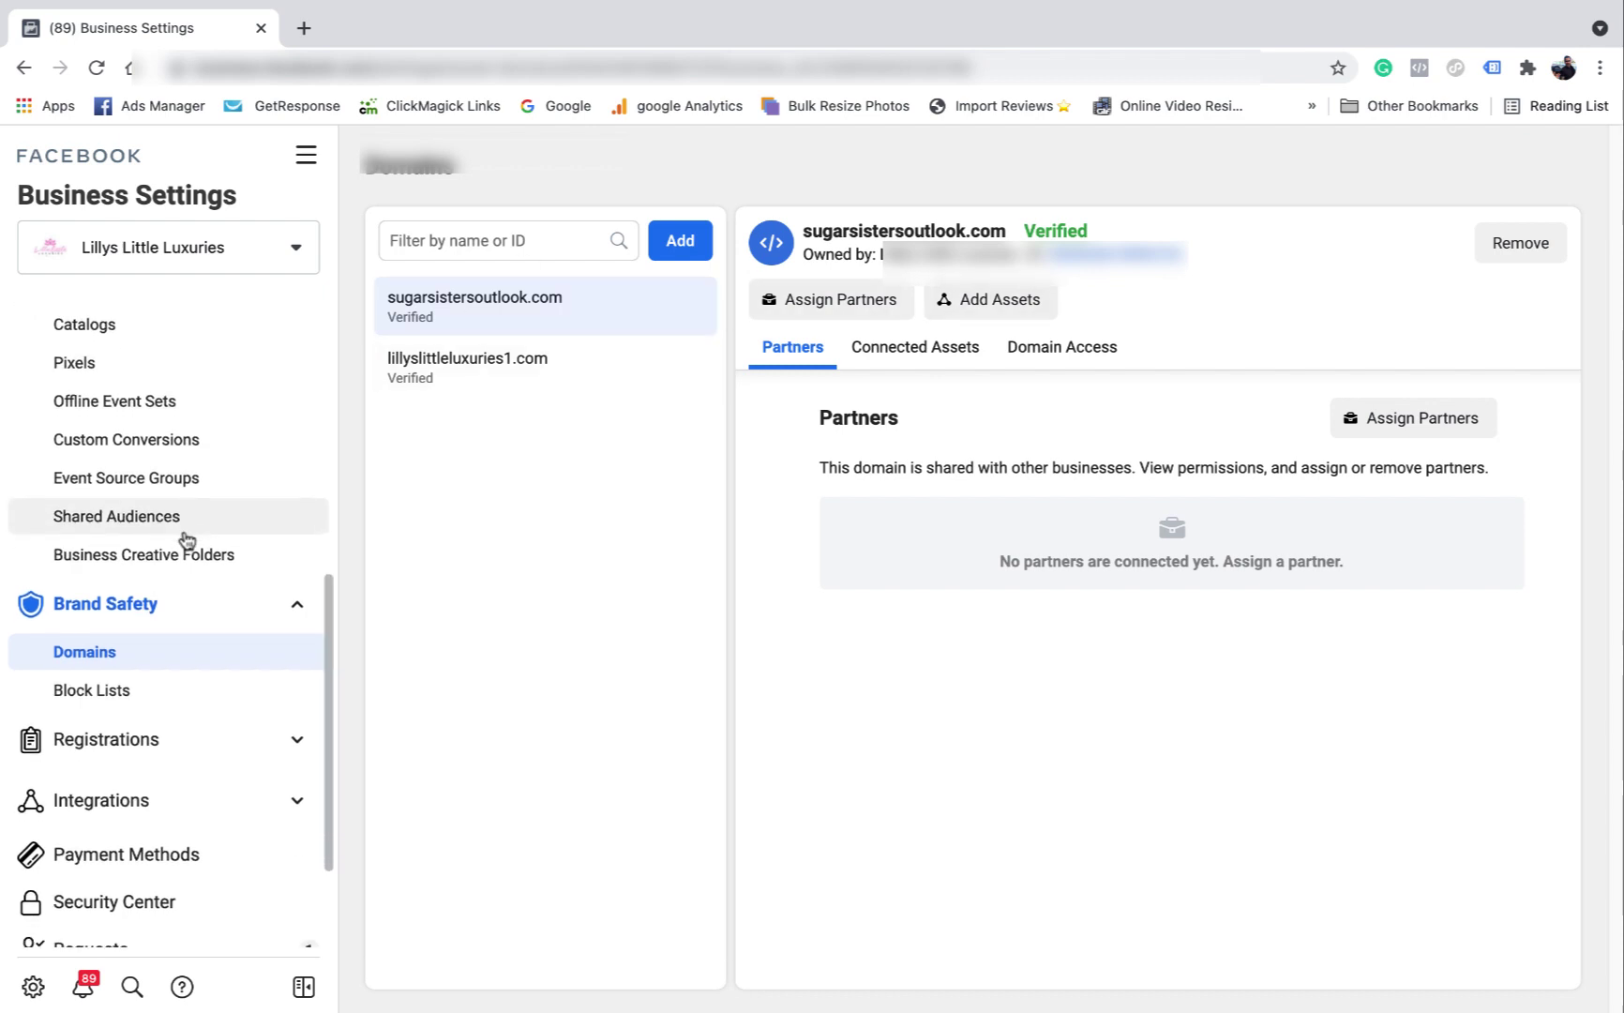
pyautogui.scroll(-3, 197, 716)
# Step: Collapse the Registrations group and briefly expand then collapse Integrations
pyautogui.click(195, 581)
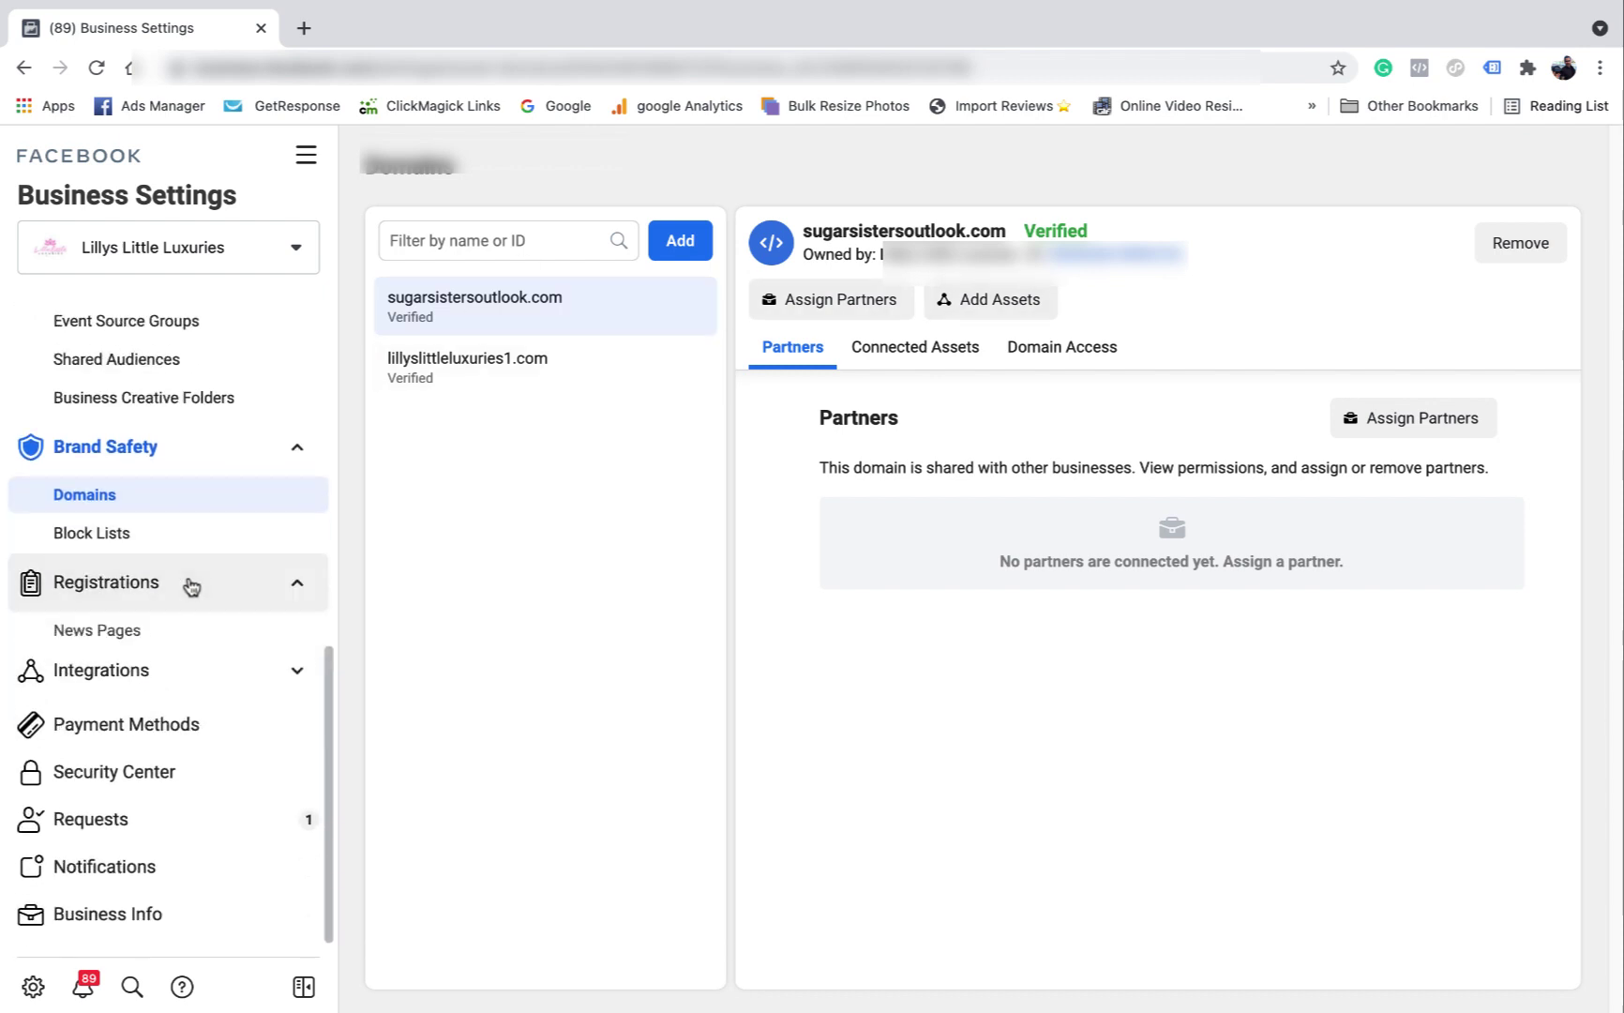
pyautogui.click(199, 581)
pyautogui.click(186, 643)
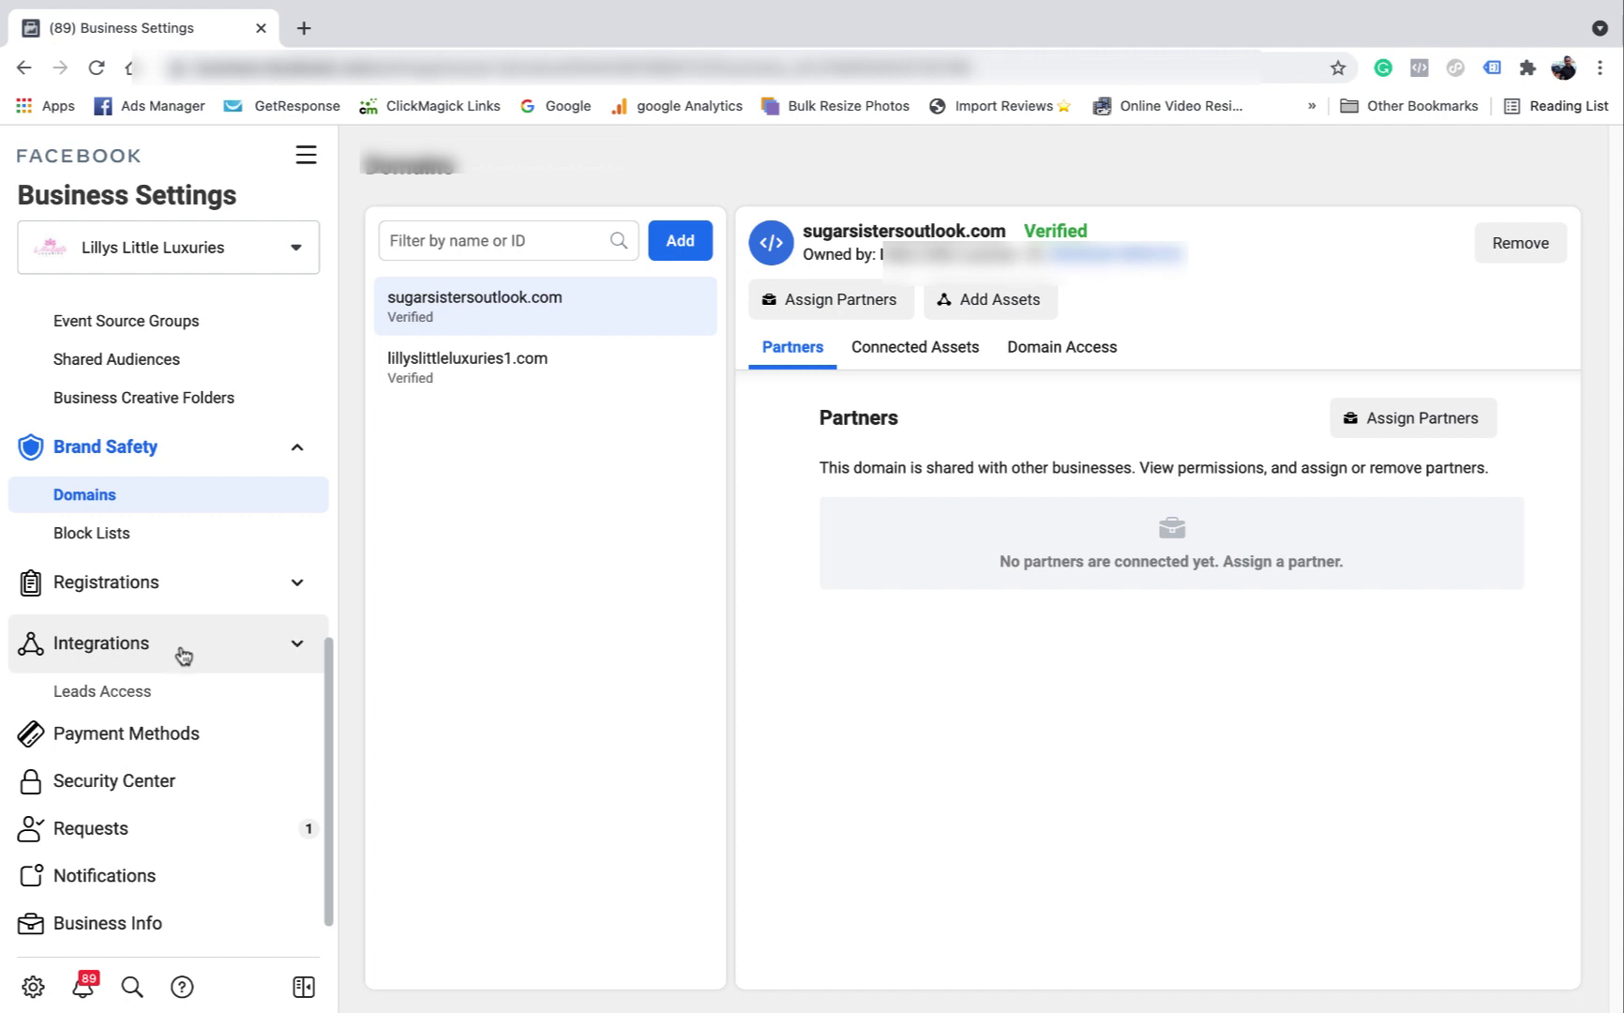
pyautogui.click(192, 647)
# Step: Open Payment Methods, which shows the business has no payment methods added yet
pyautogui.click(145, 699)
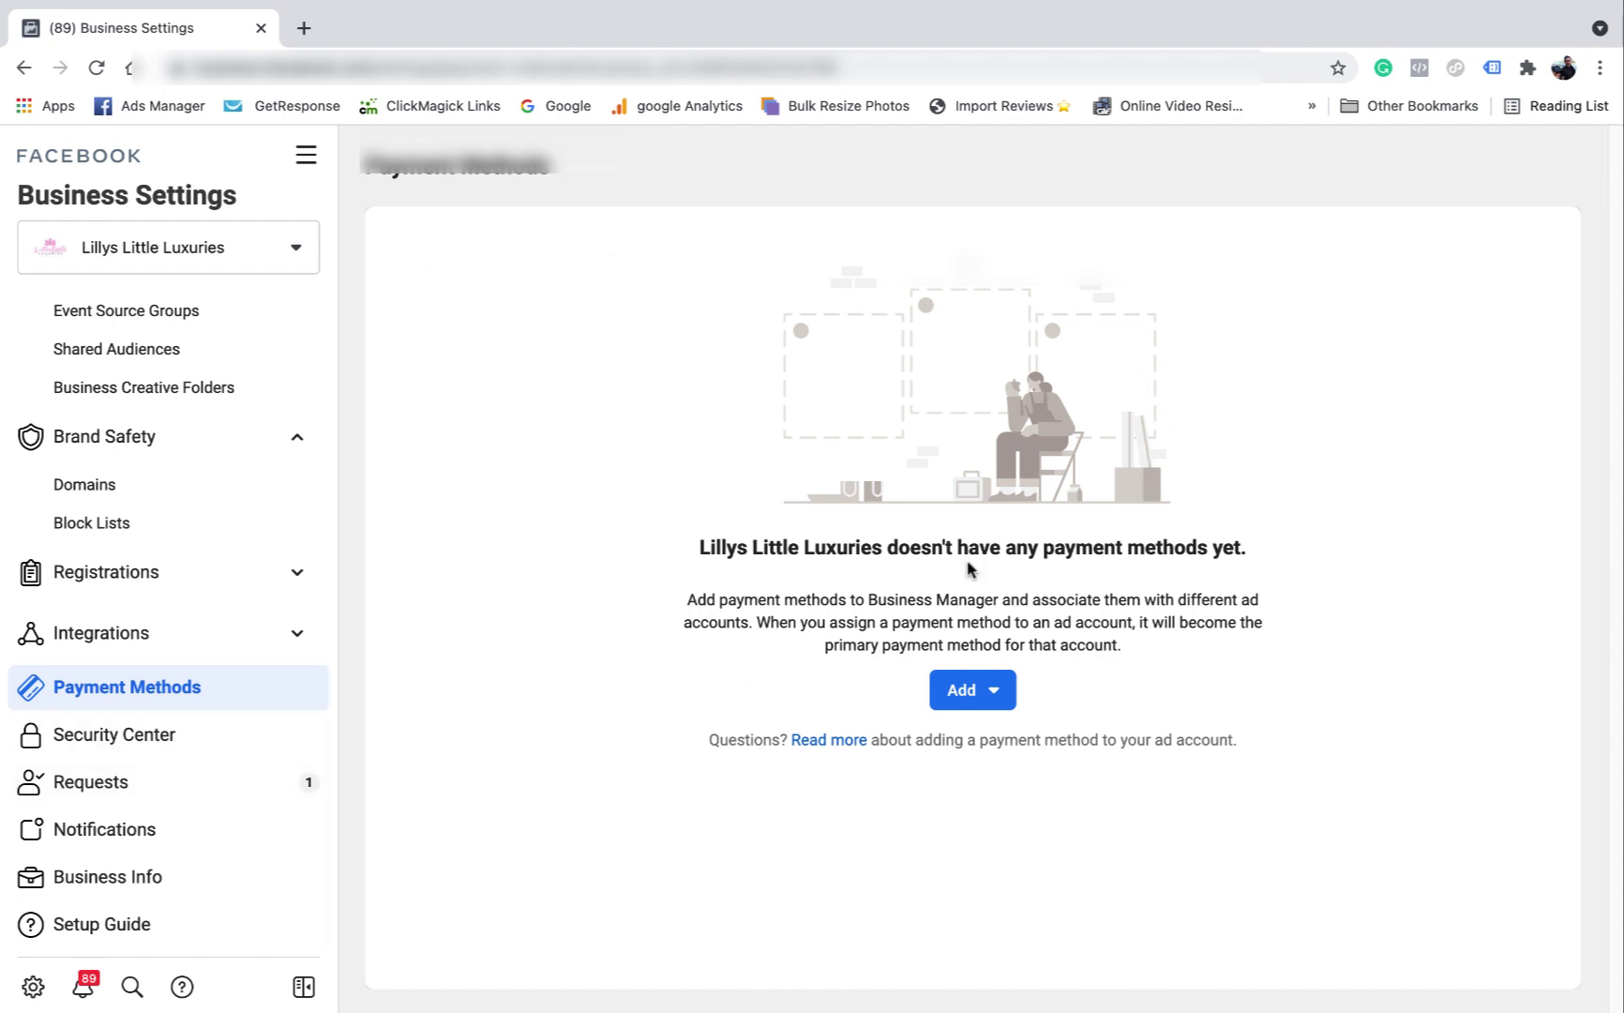
# Step: Open Ad Accounts and view the people on lillys little luxuries, 2, 3 and 4
pyautogui.scroll(7, 12, 566)
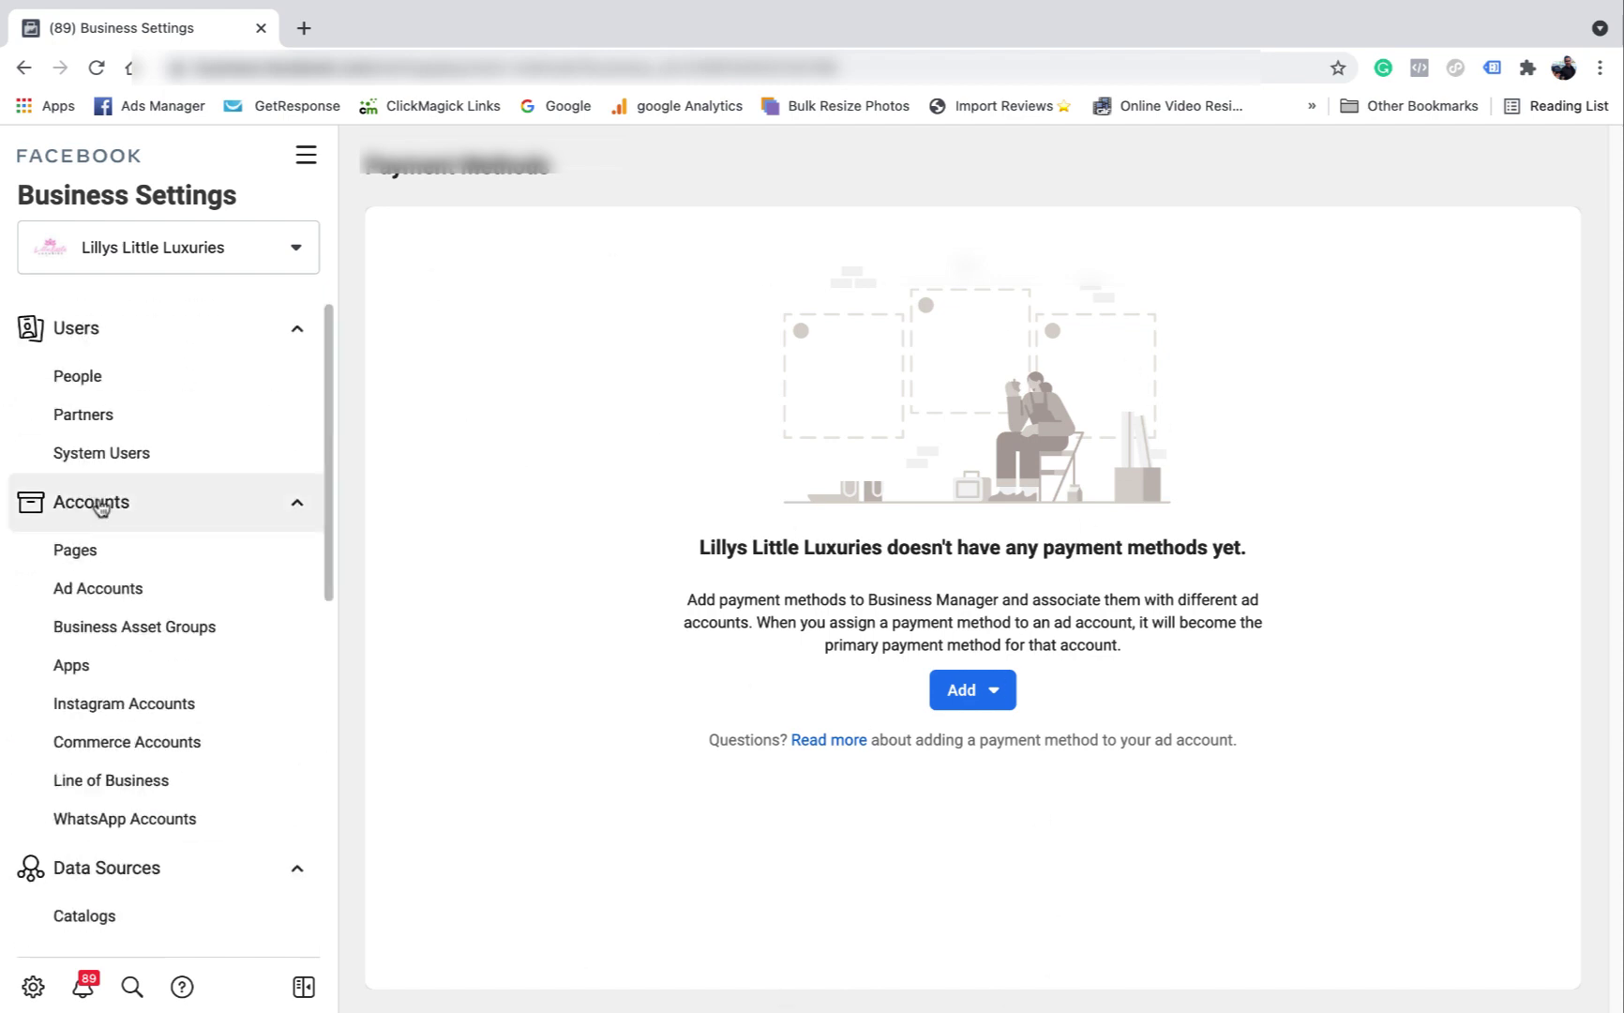
pyautogui.click(97, 588)
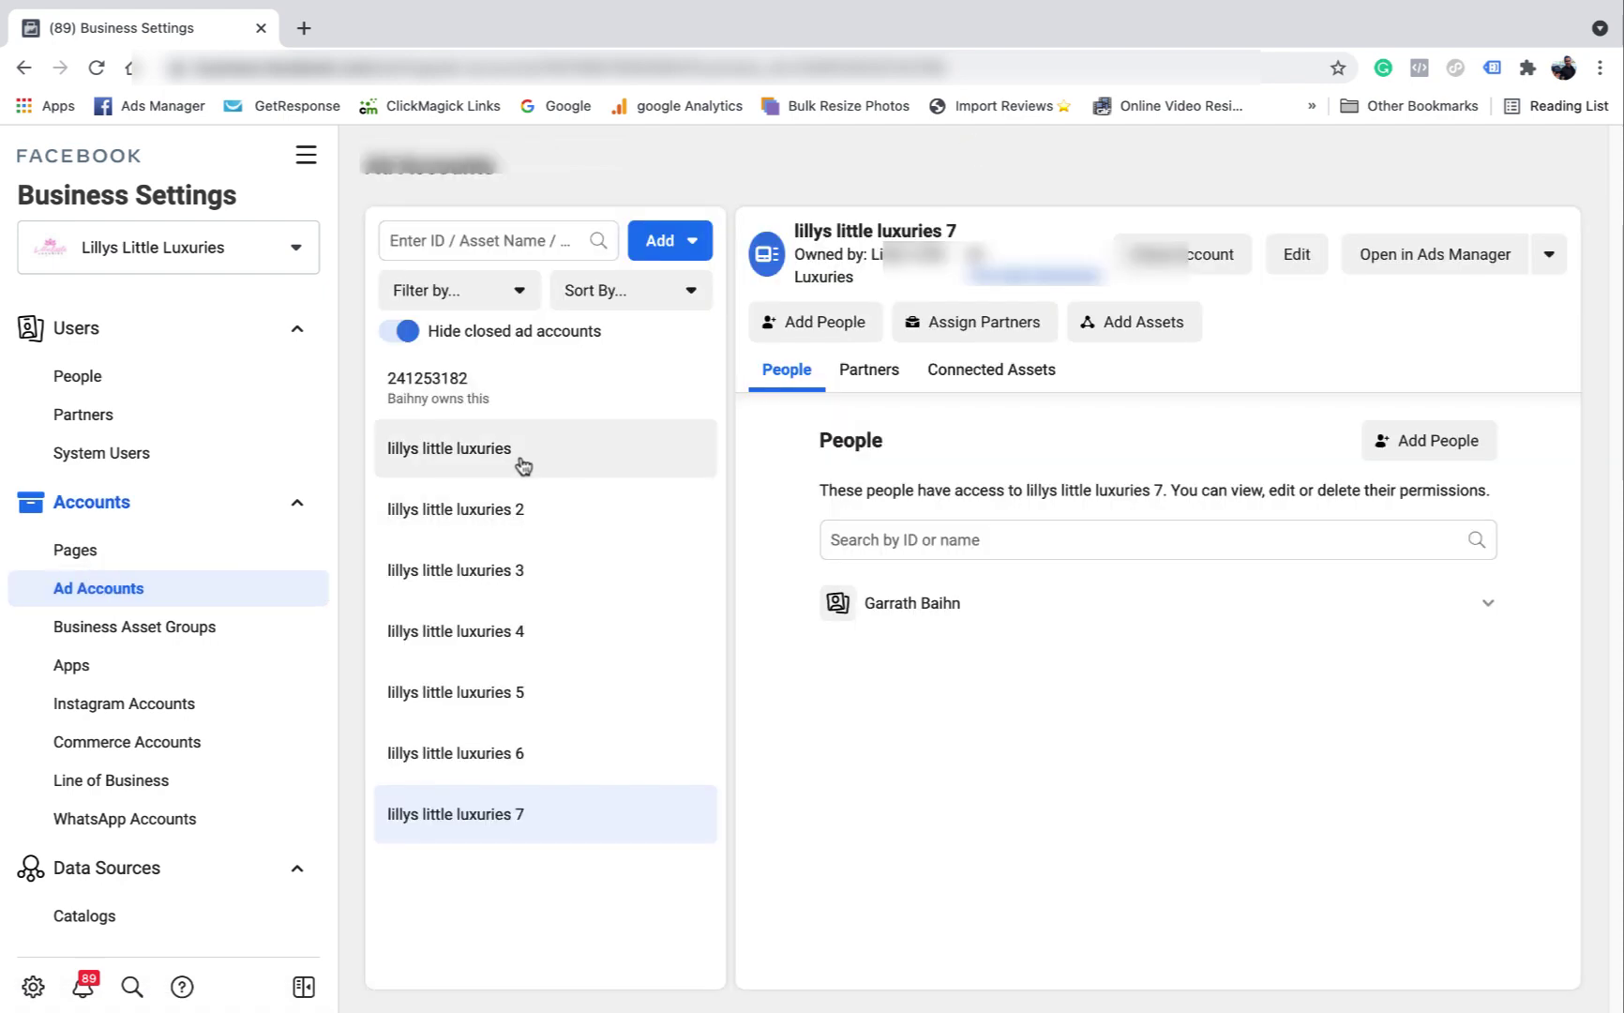
pyautogui.click(581, 459)
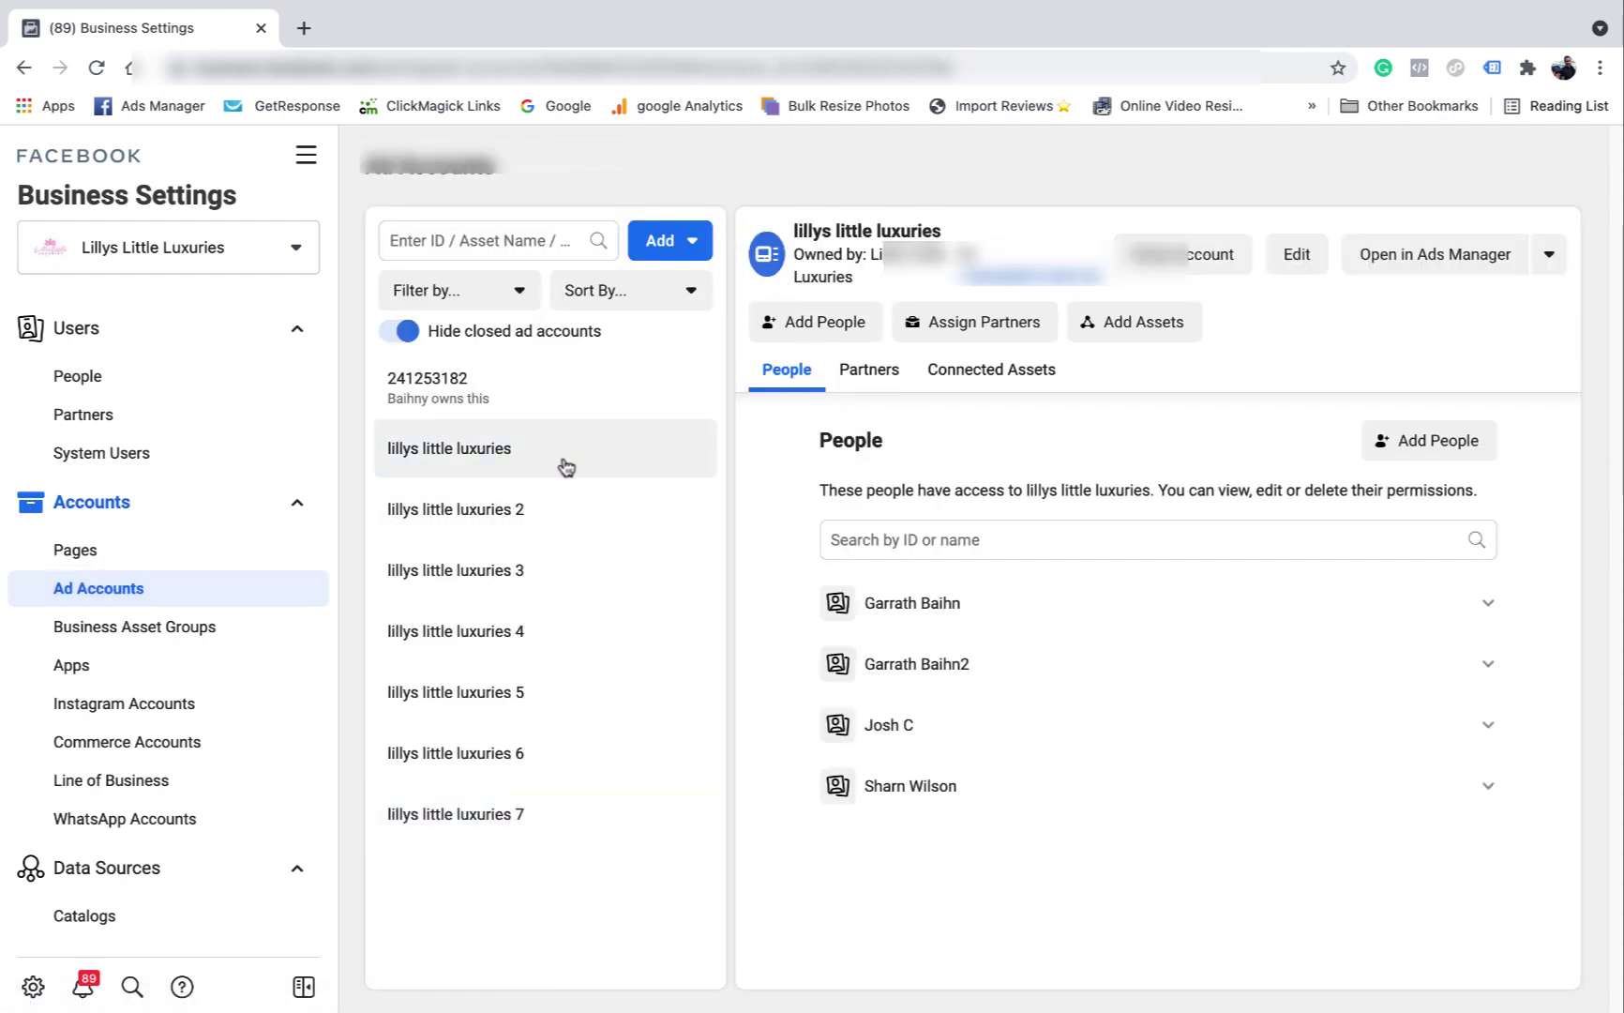
pyautogui.click(474, 522)
pyautogui.click(477, 563)
pyautogui.click(474, 659)
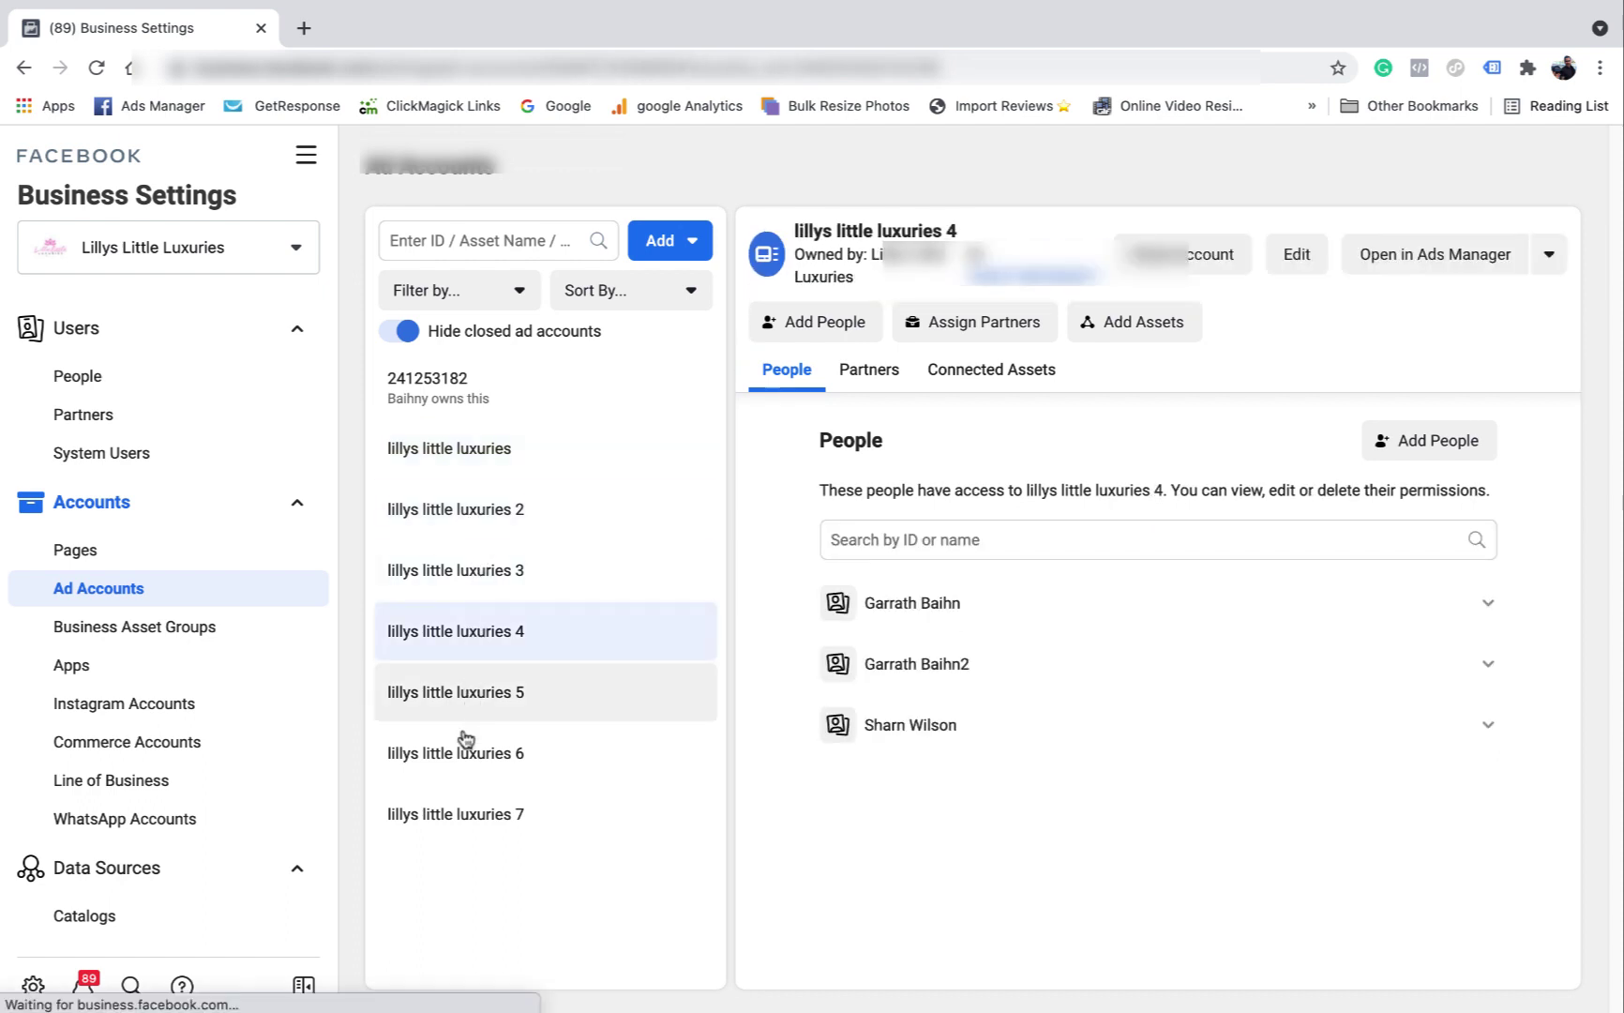
# Step: Check the people on lillys little luxuries 5, then revisit 2, 3 and 4
pyautogui.click(478, 694)
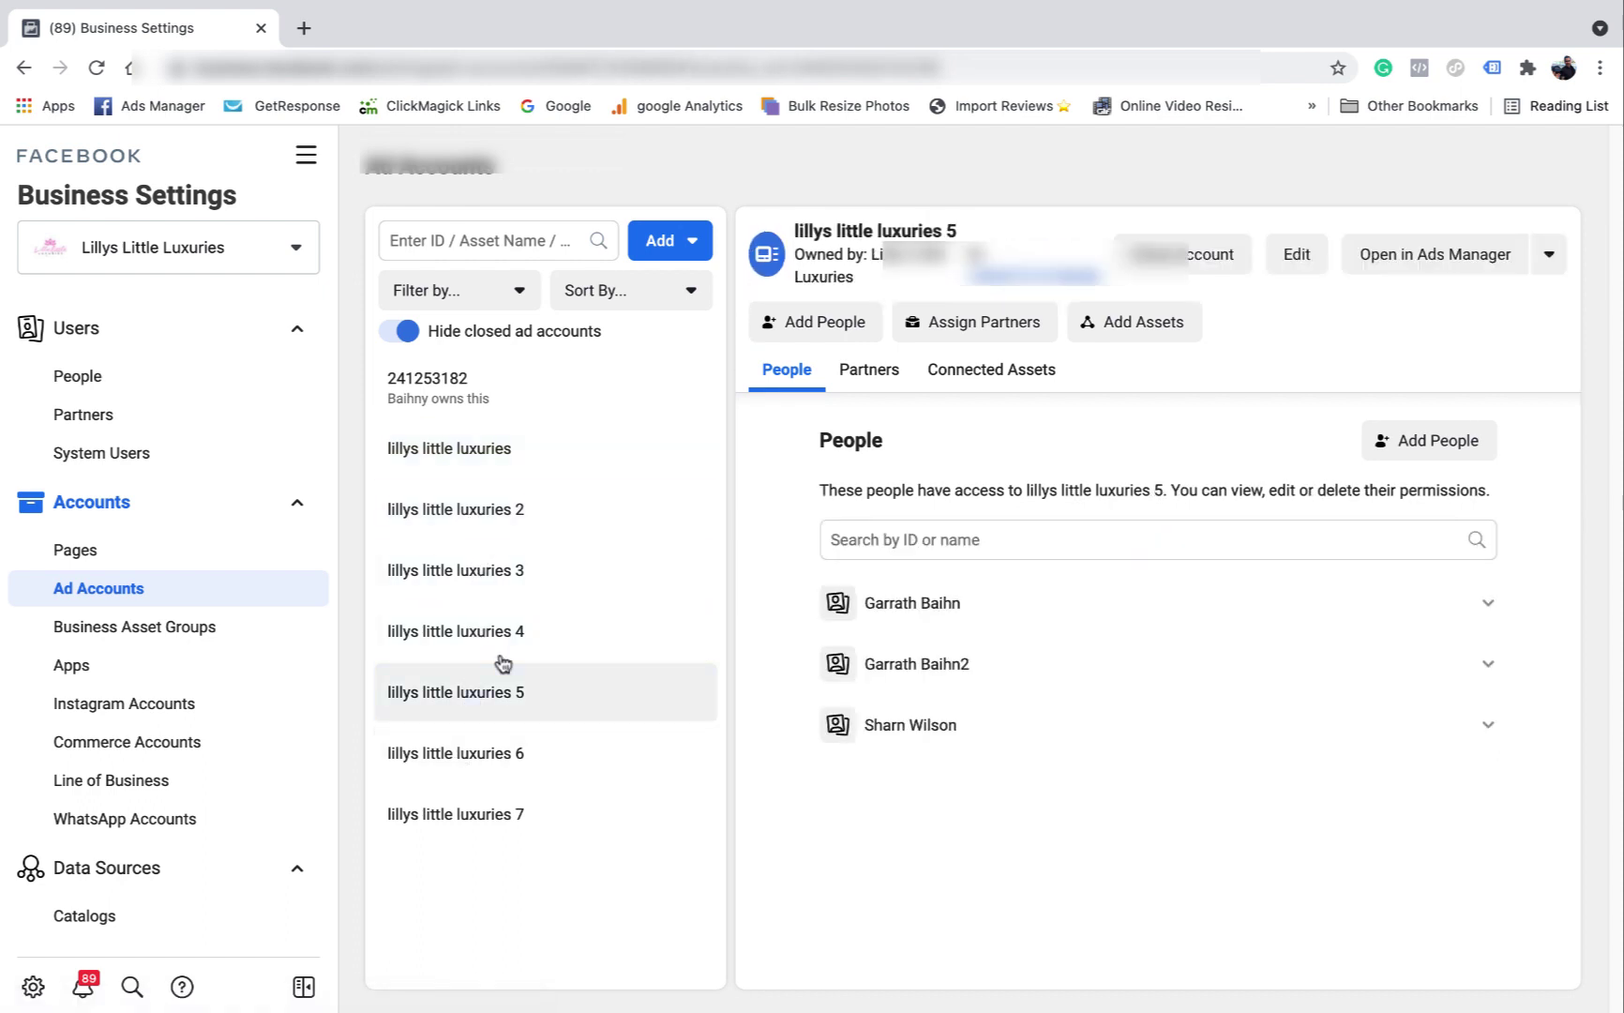
pyautogui.click(471, 510)
pyautogui.click(464, 569)
pyautogui.click(463, 639)
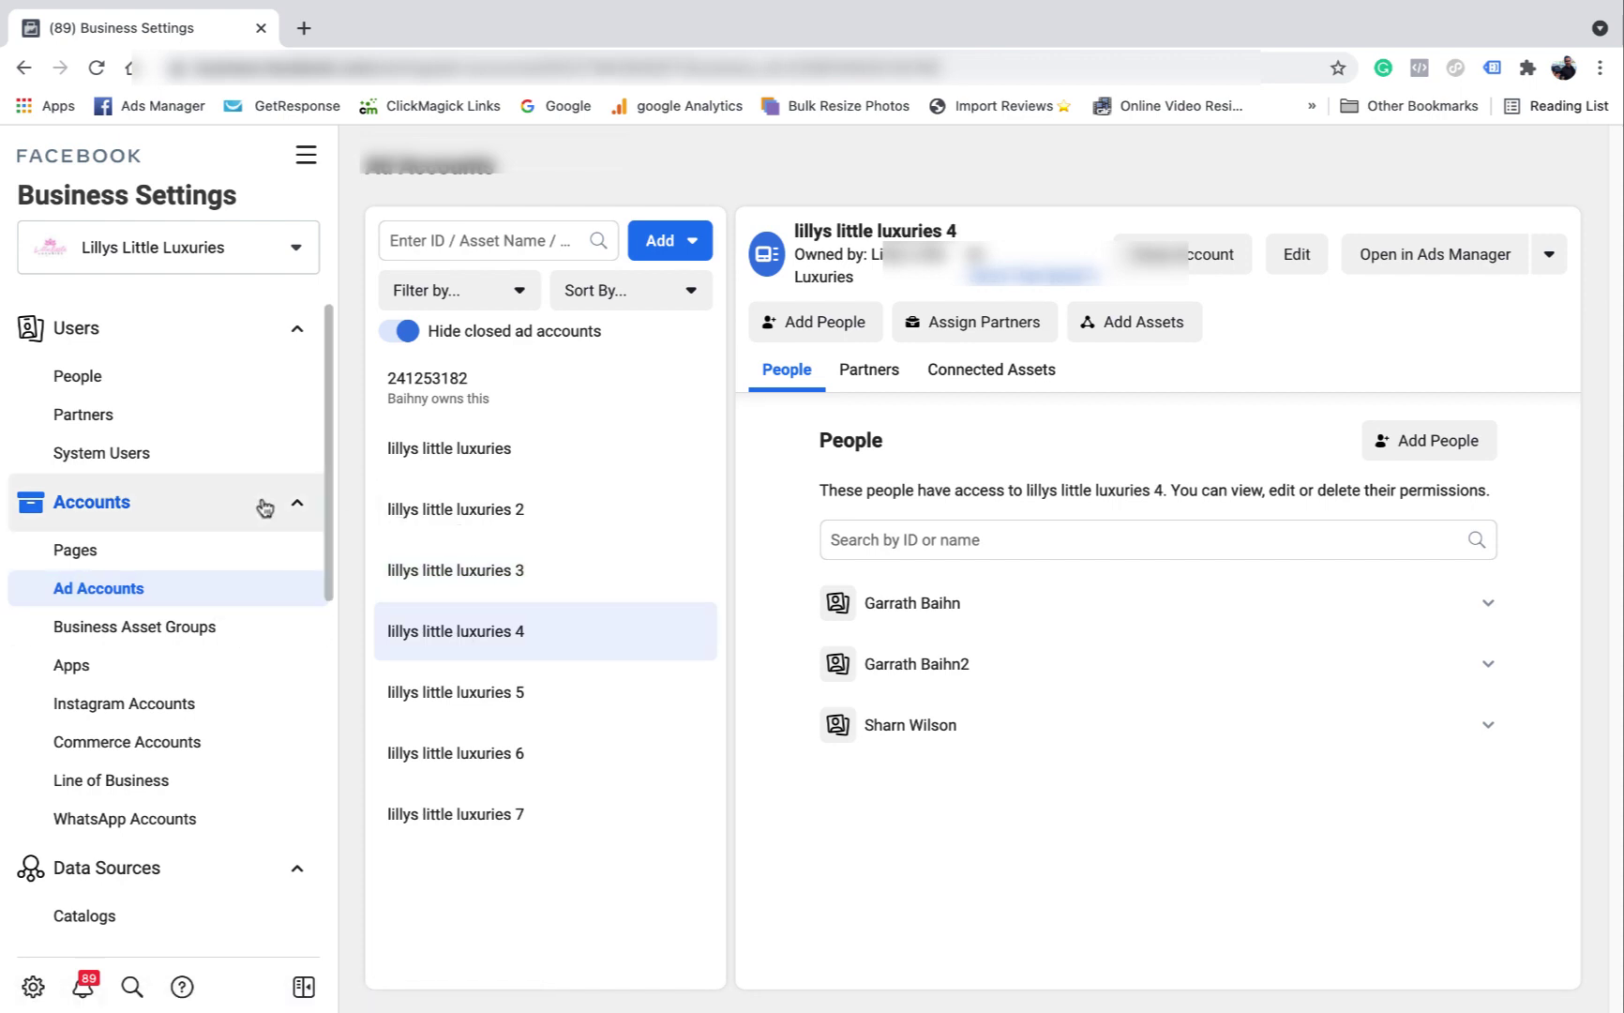
pyautogui.scroll(-4, 165, 591)
pyautogui.scroll(-5, 165, 593)
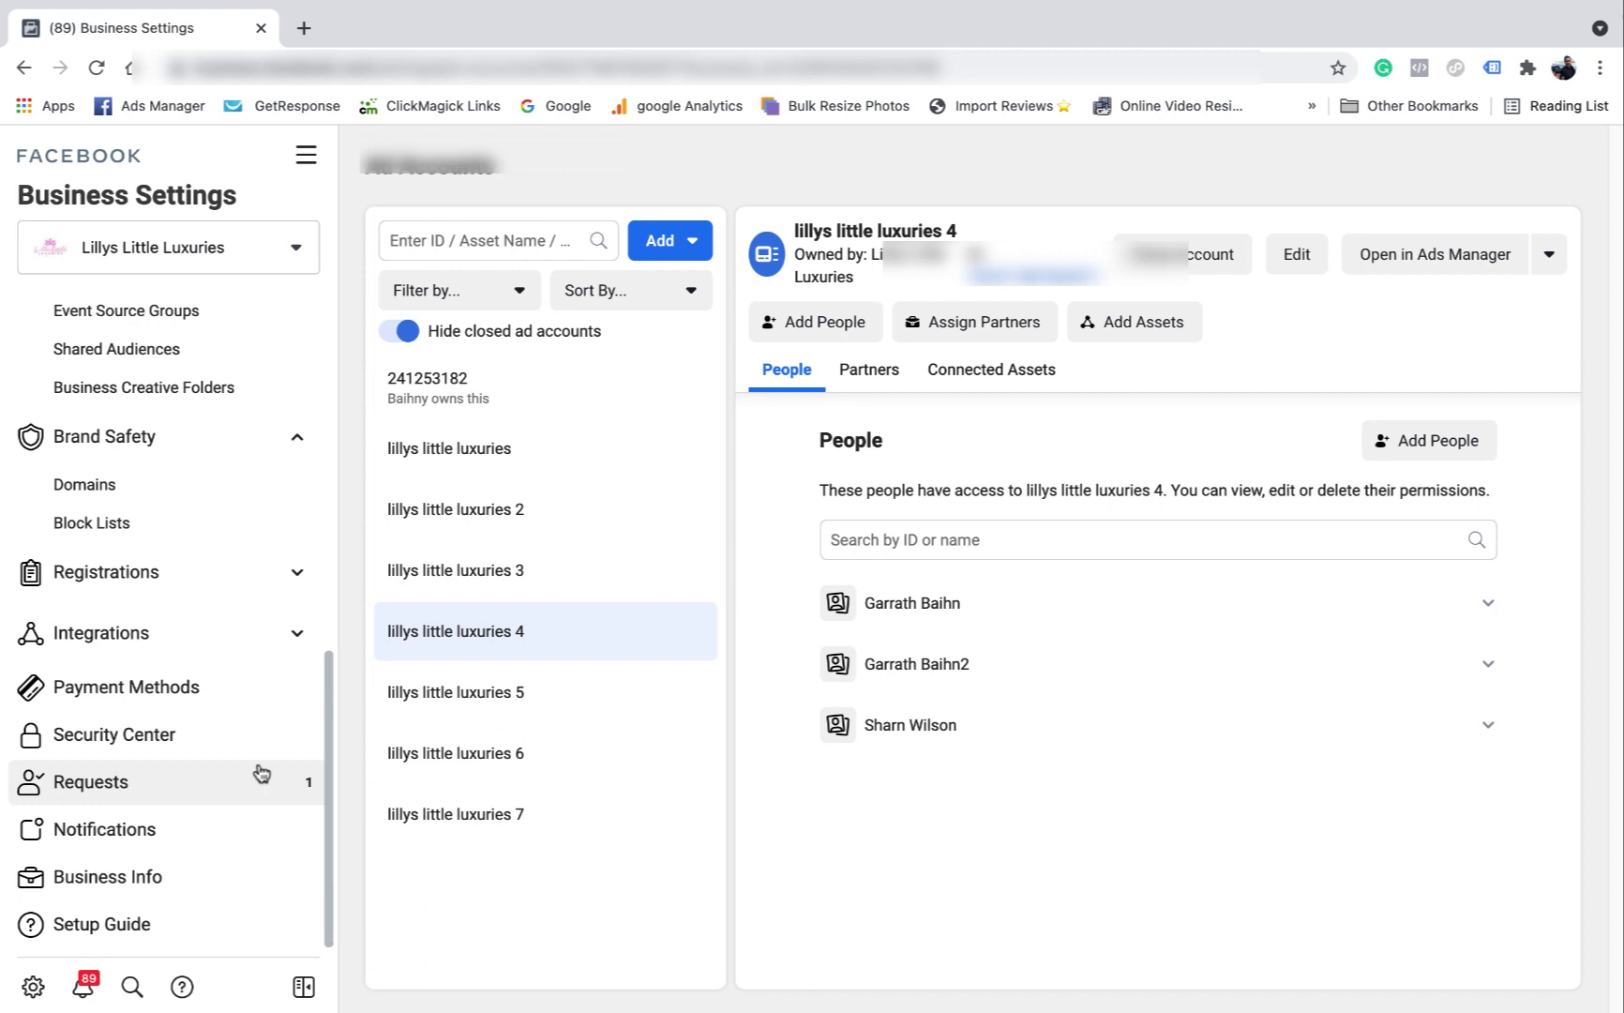
# Step: Open Business Info and scroll to the ad account creation limit of 10
pyautogui.click(115, 881)
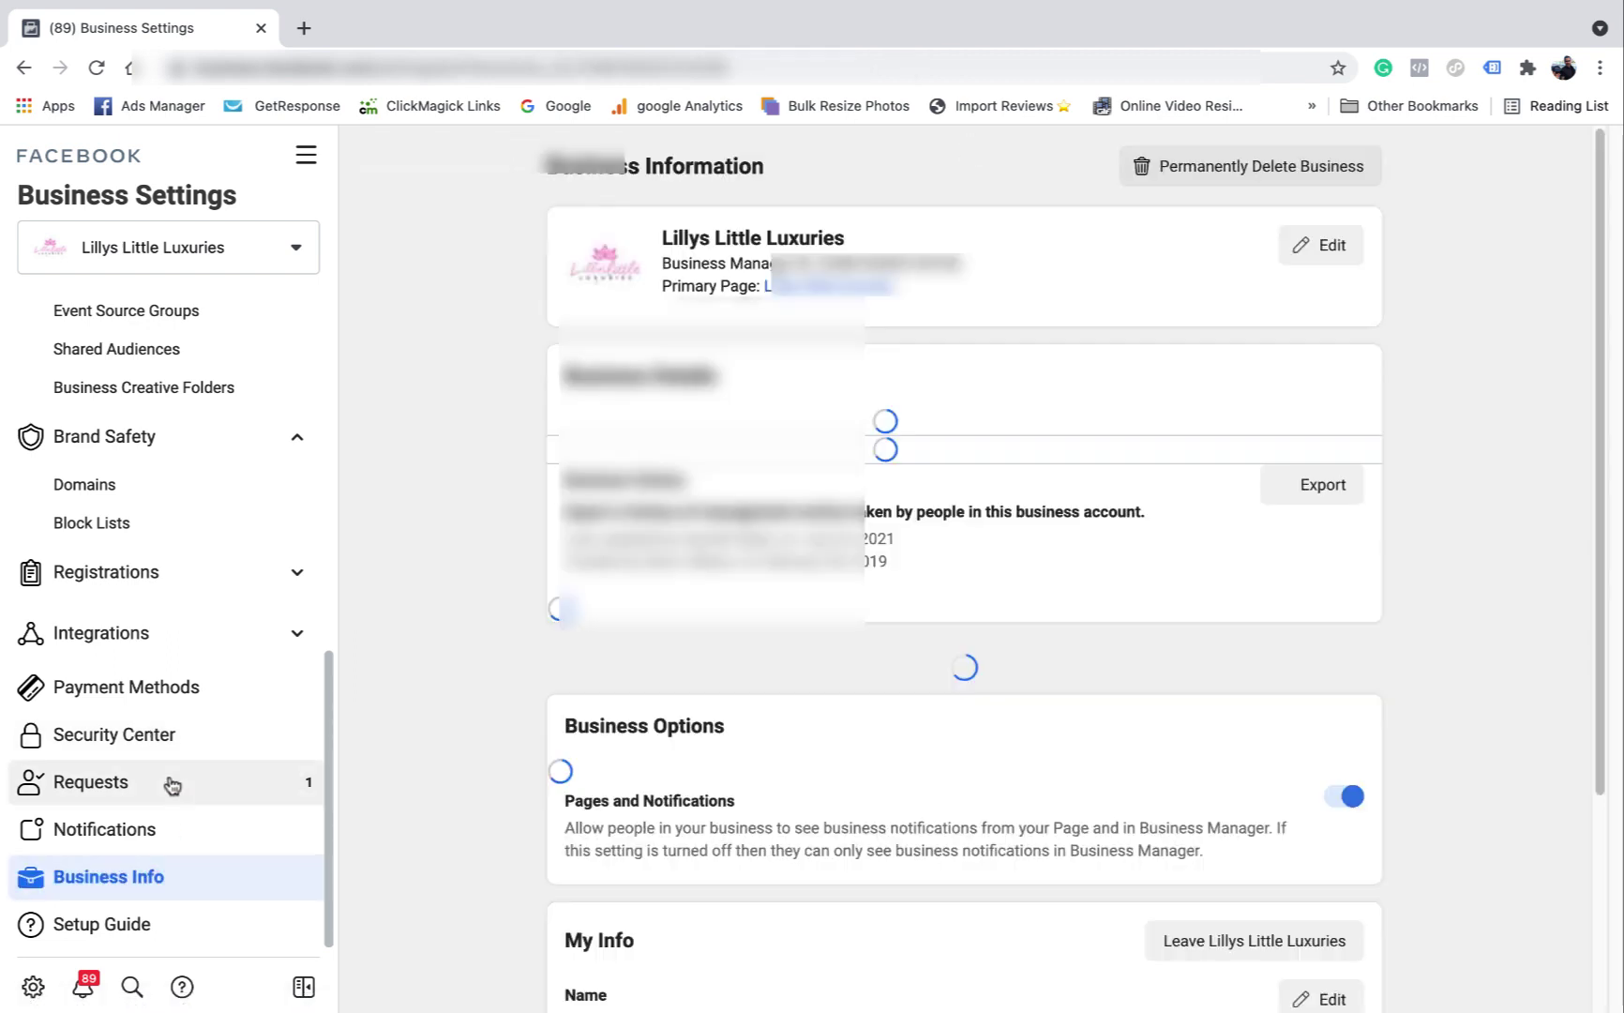
pyautogui.scroll(-1, 1078, 364)
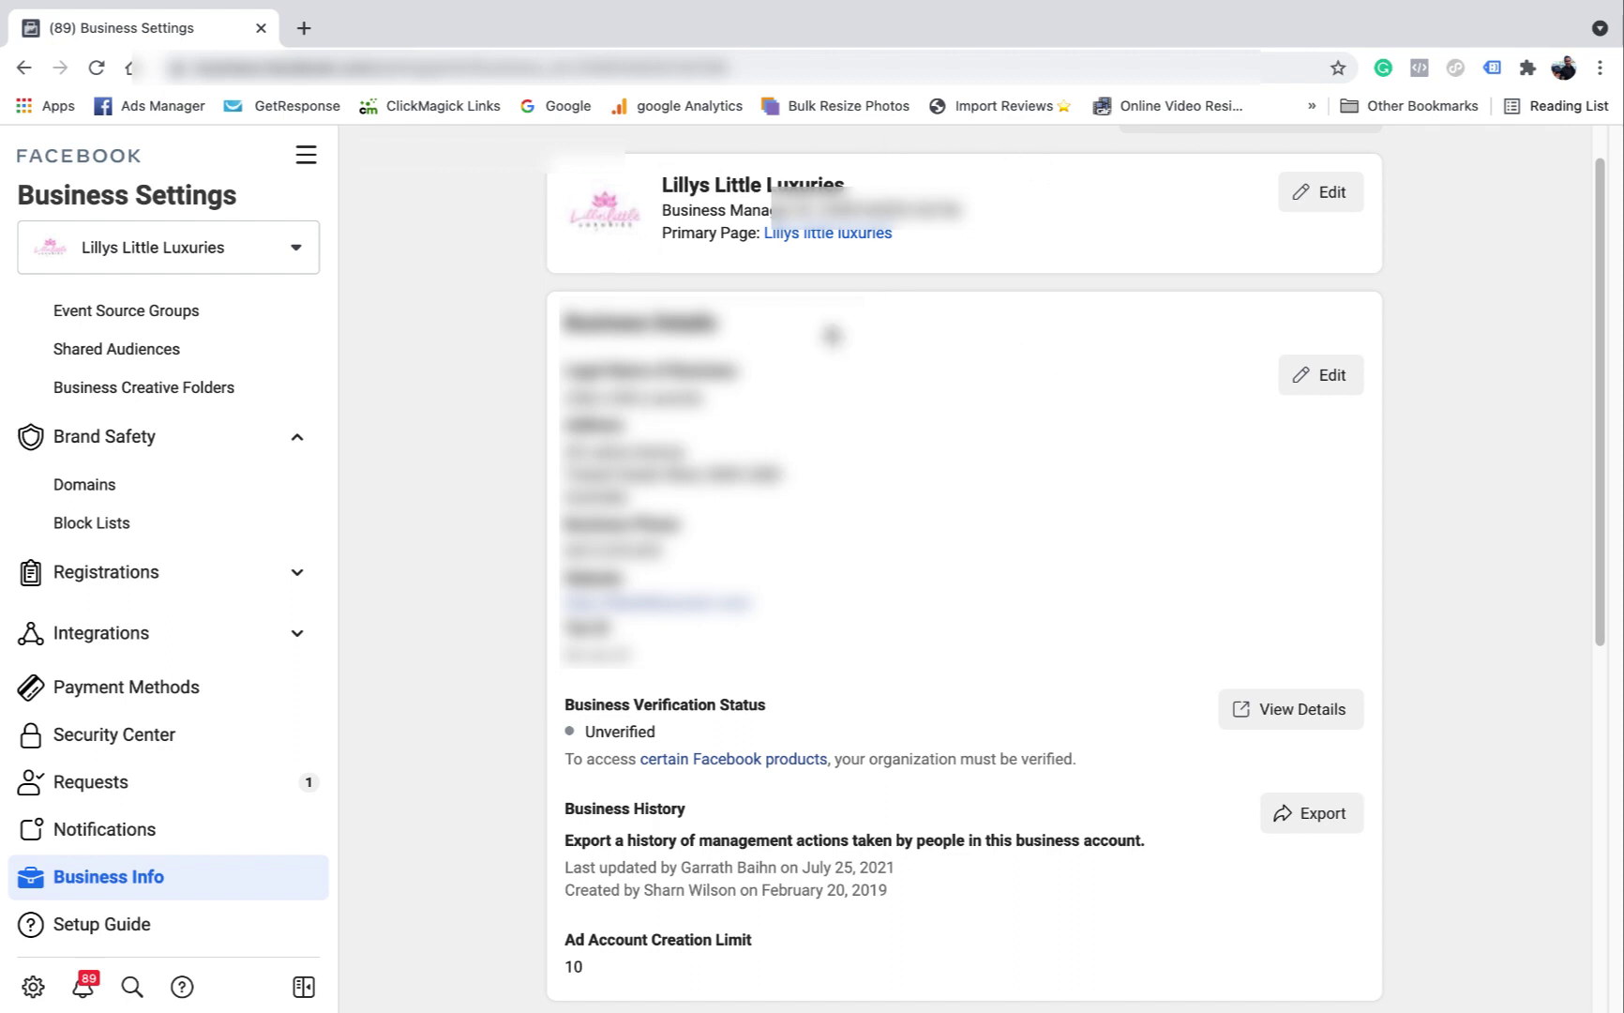
pyautogui.scroll(-3, 812, 453)
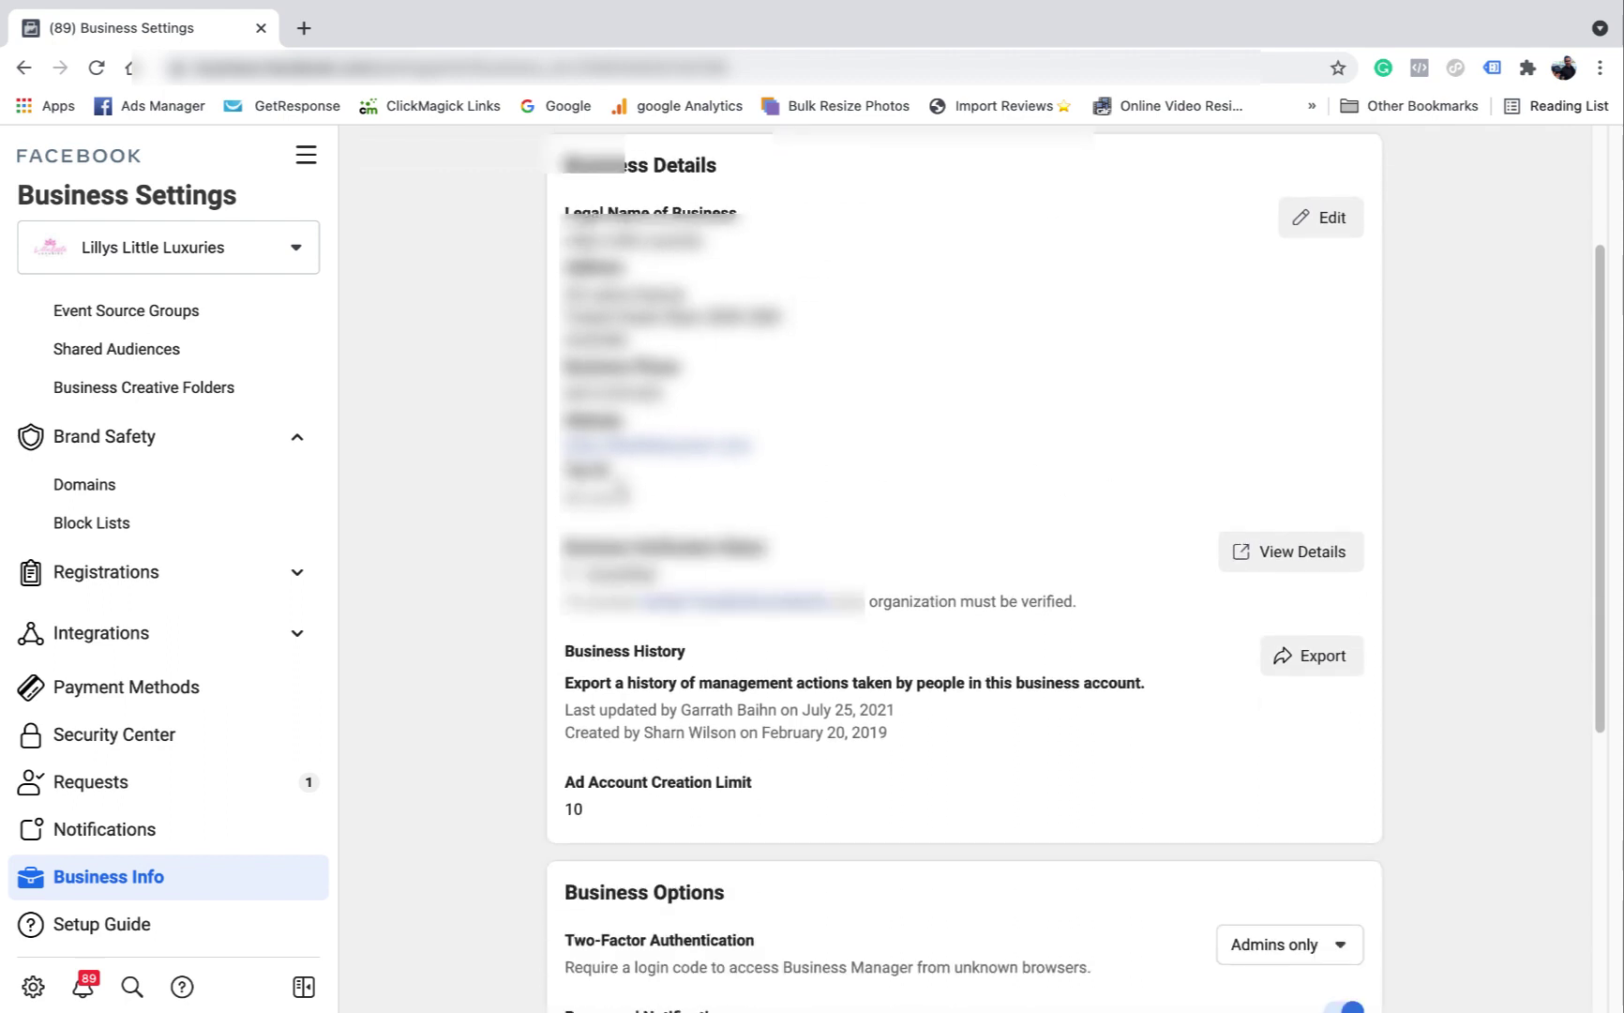
pyautogui.scroll(-1, 915, 515)
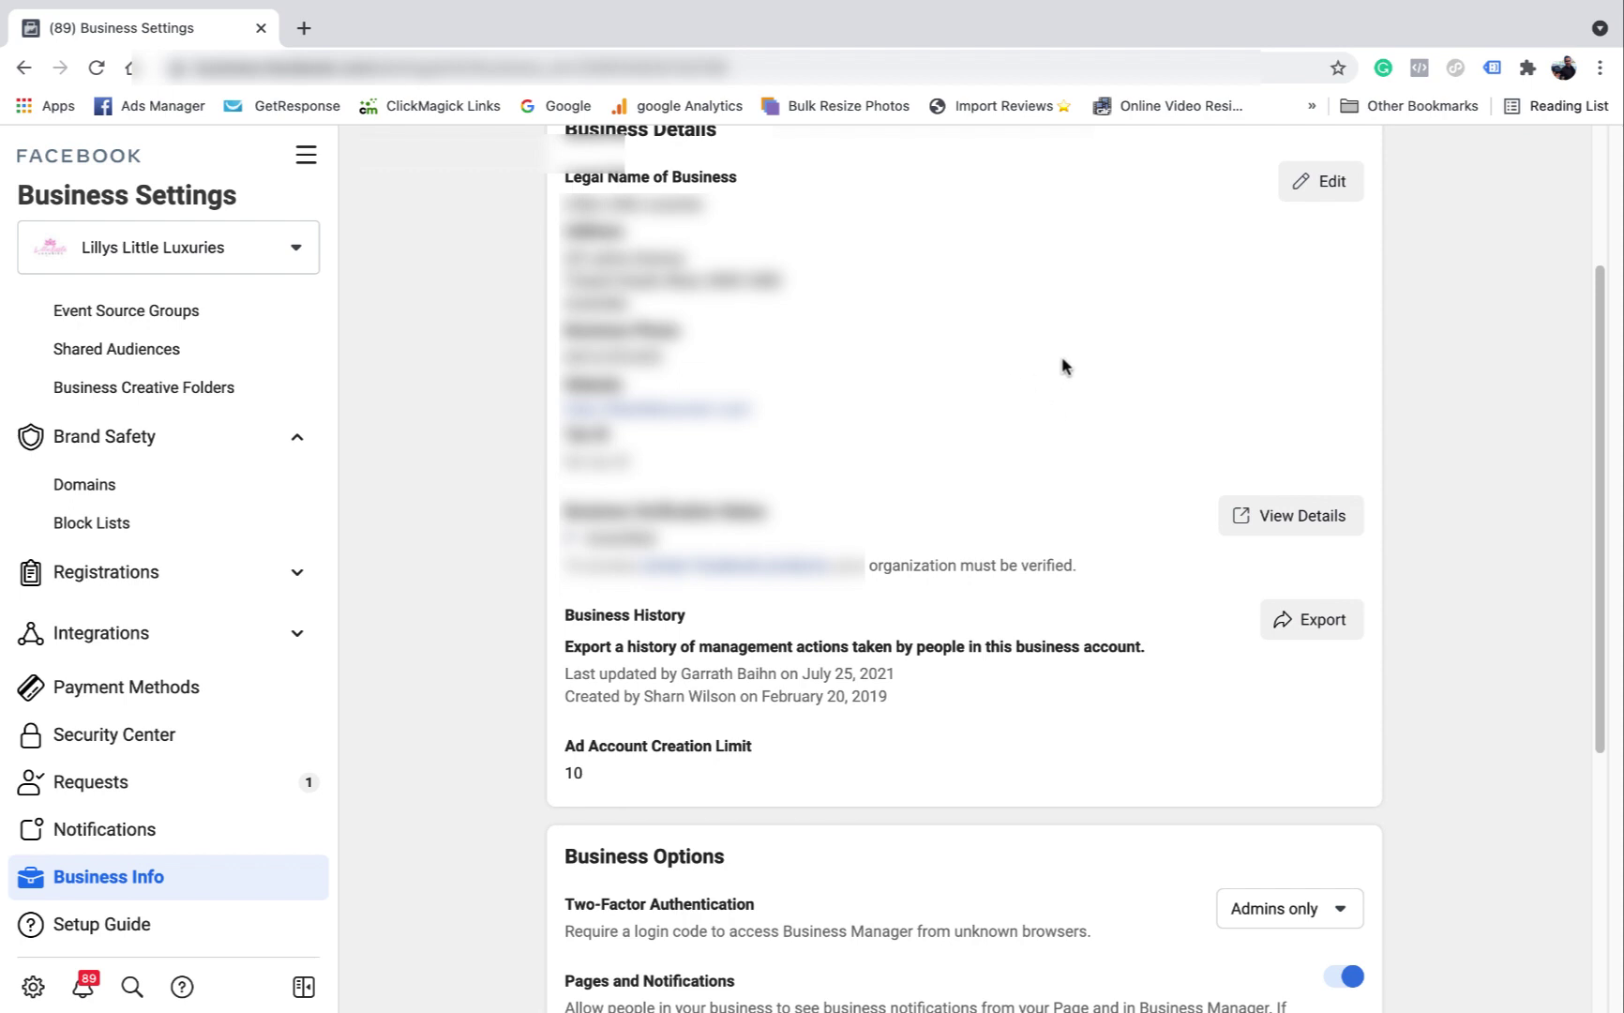
pyautogui.scroll(-2, 1047, 436)
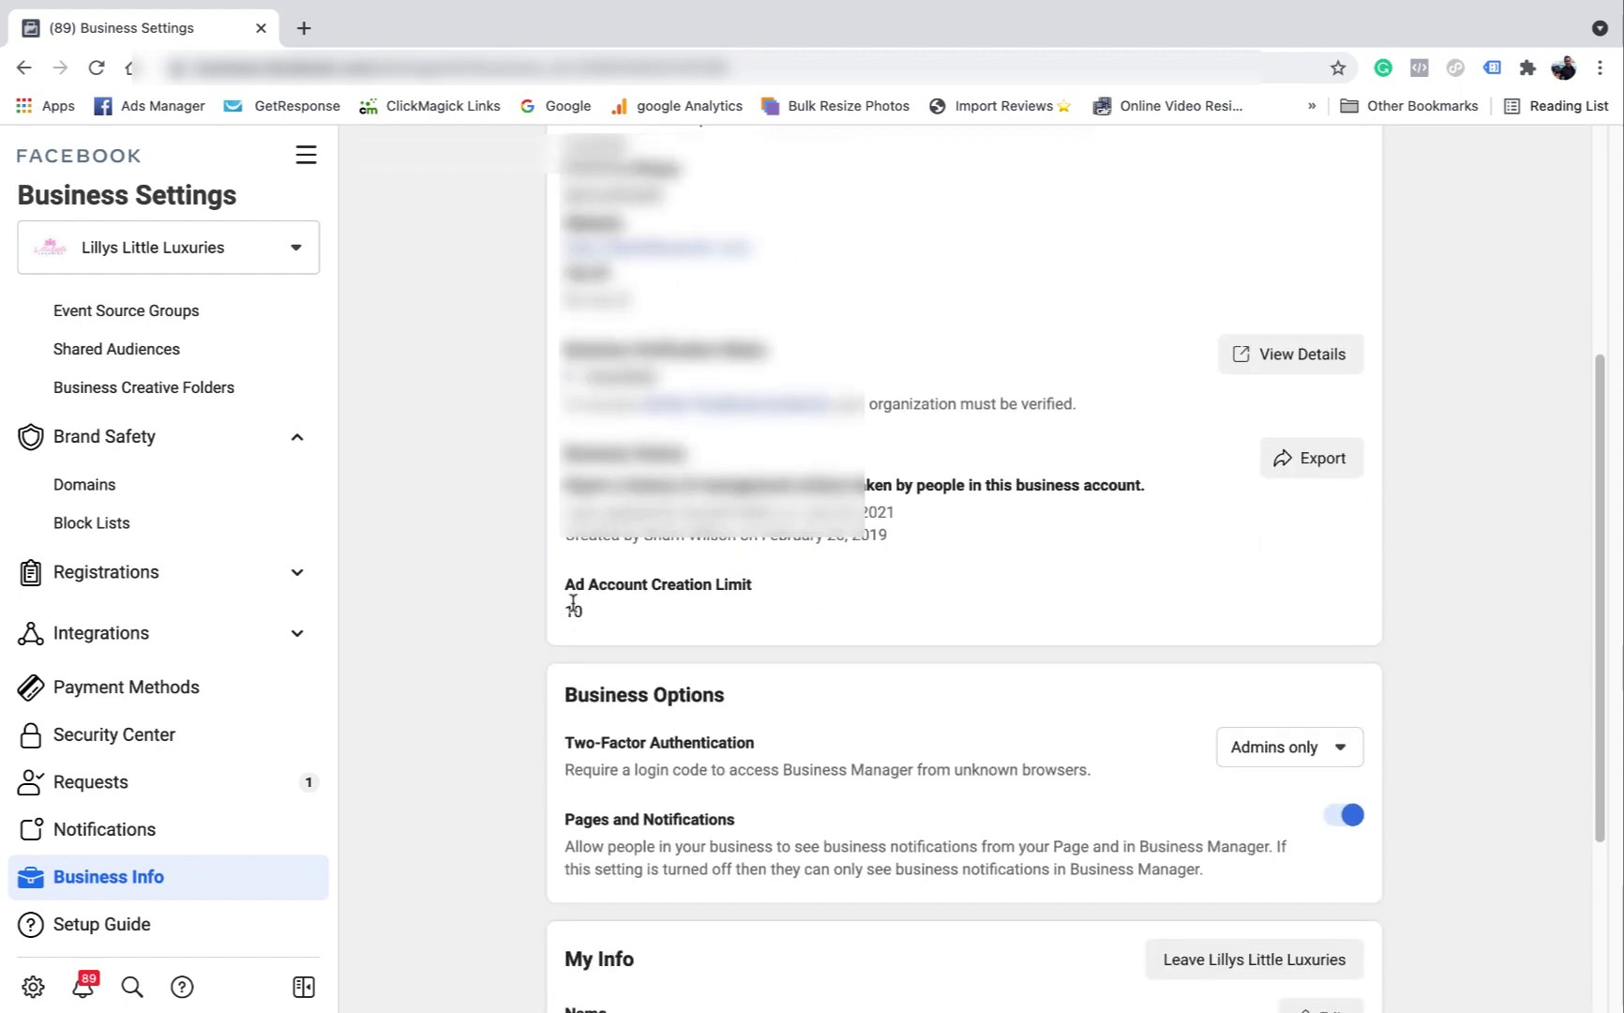
pyautogui.moveTo(582, 611); pyautogui.dragTo(573, 611)
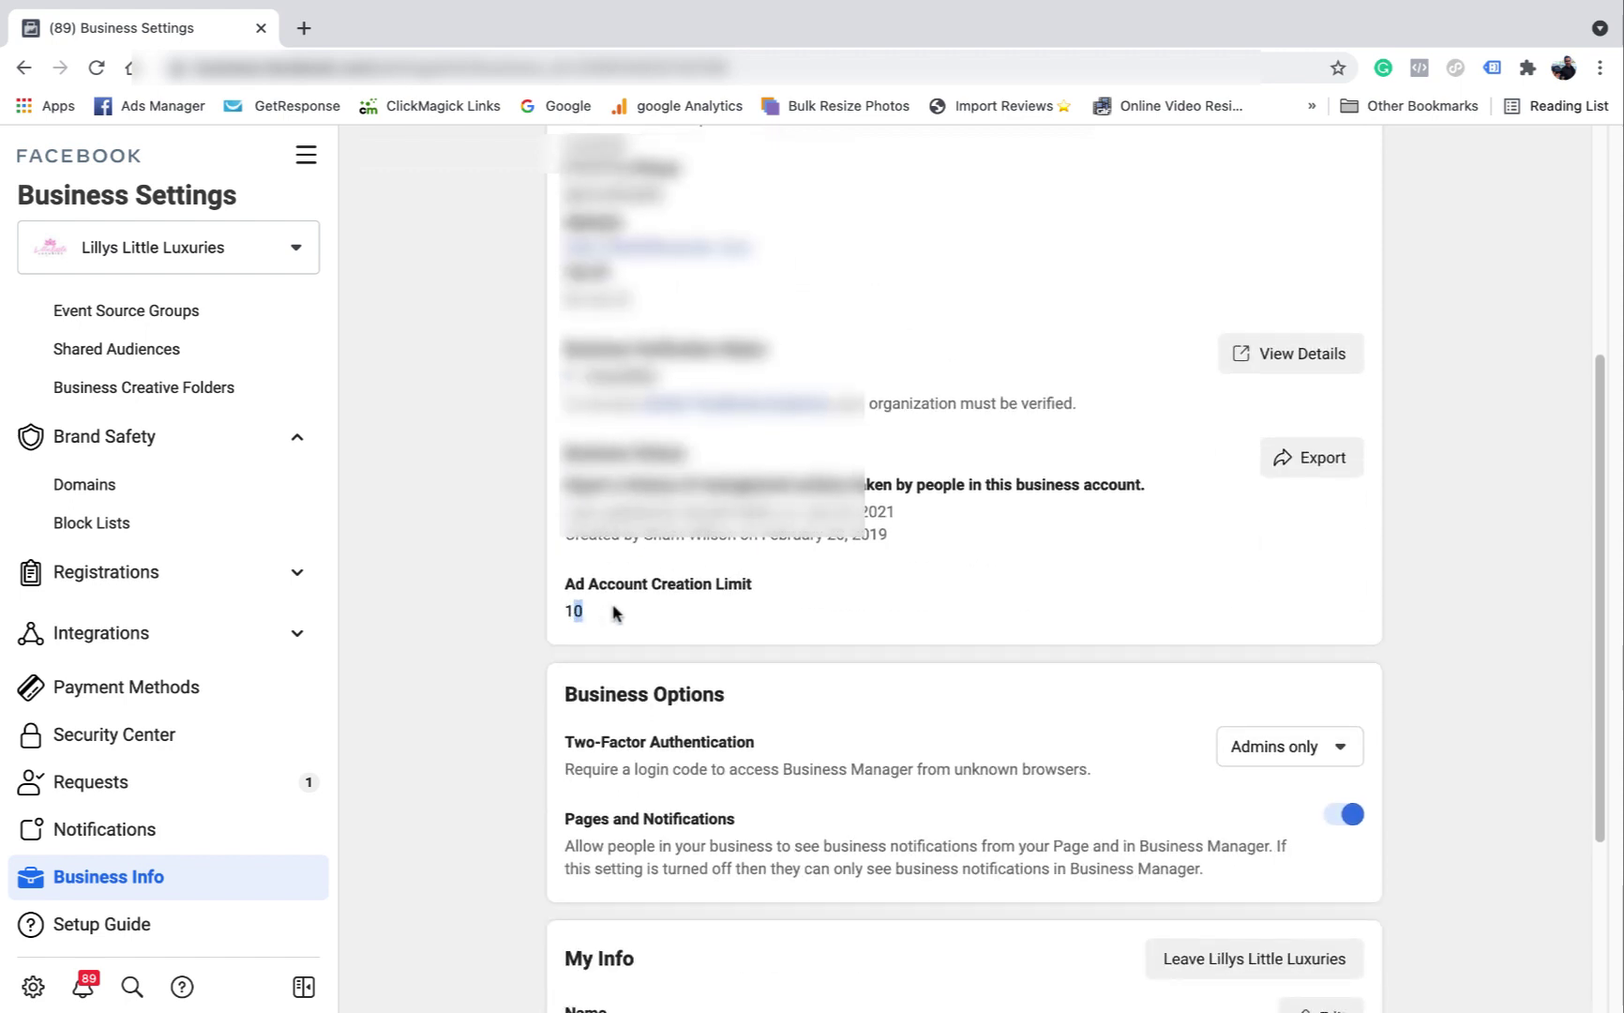
pyautogui.click(554, 610)
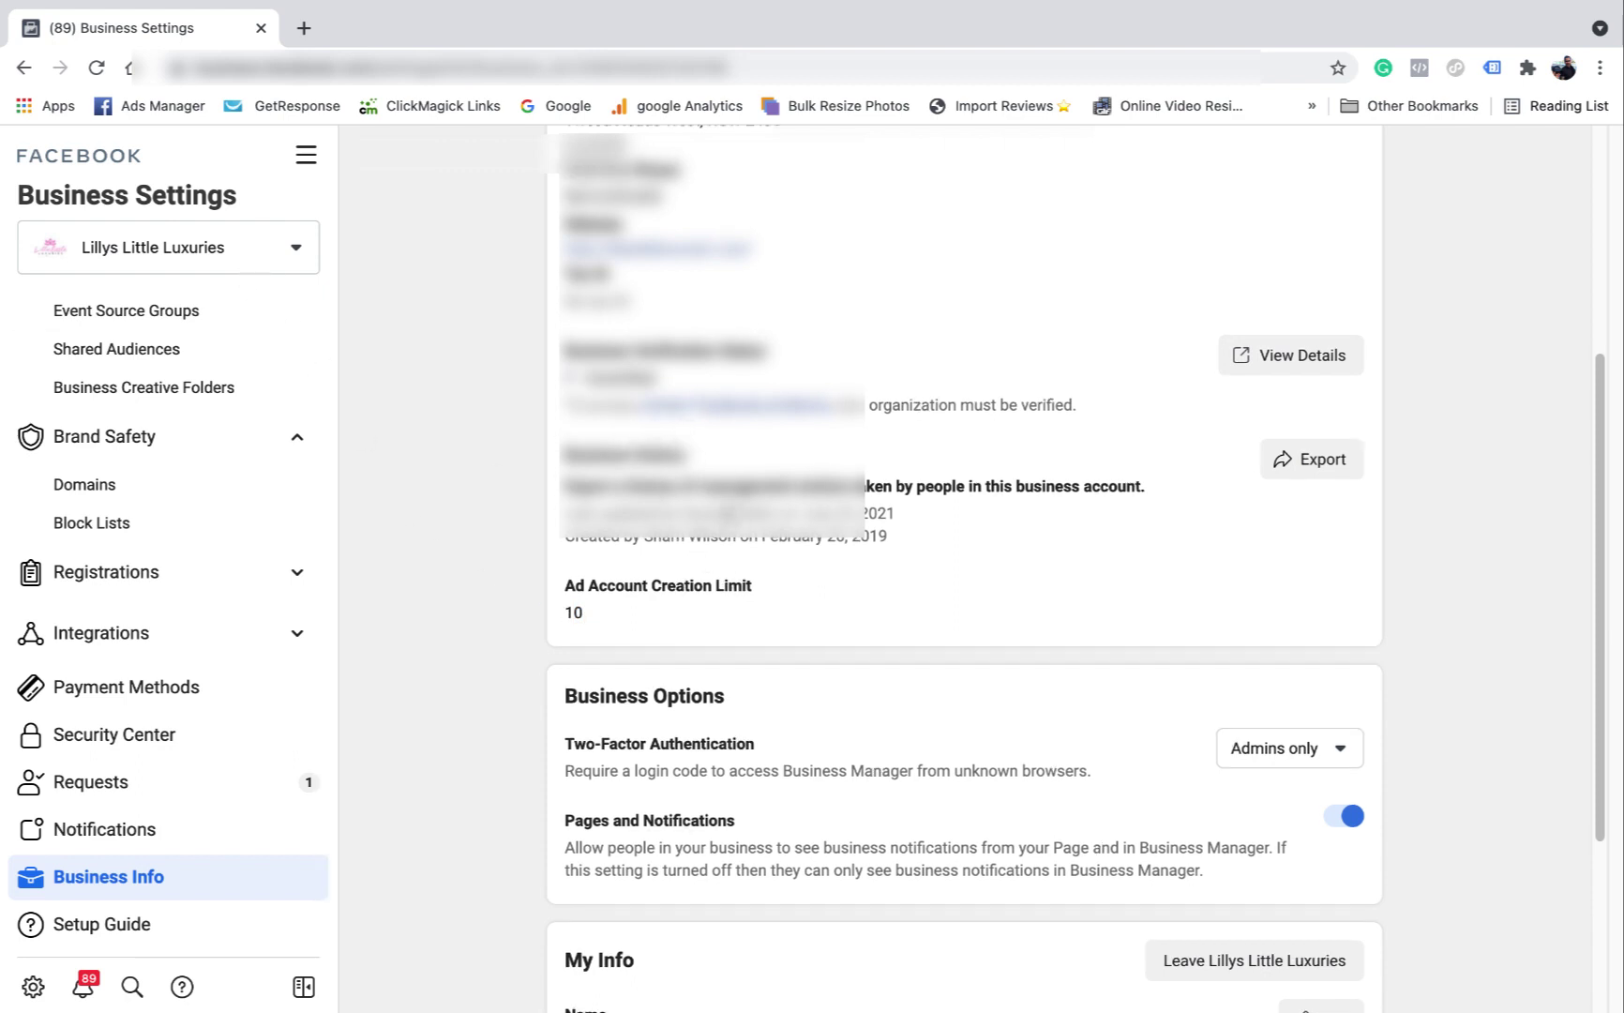
# Step: Point out the Unverified verification status, then scroll through Business Options and My Info
pyautogui.scroll(2, 712, 497)
pyautogui.scroll(-2, 691, 354)
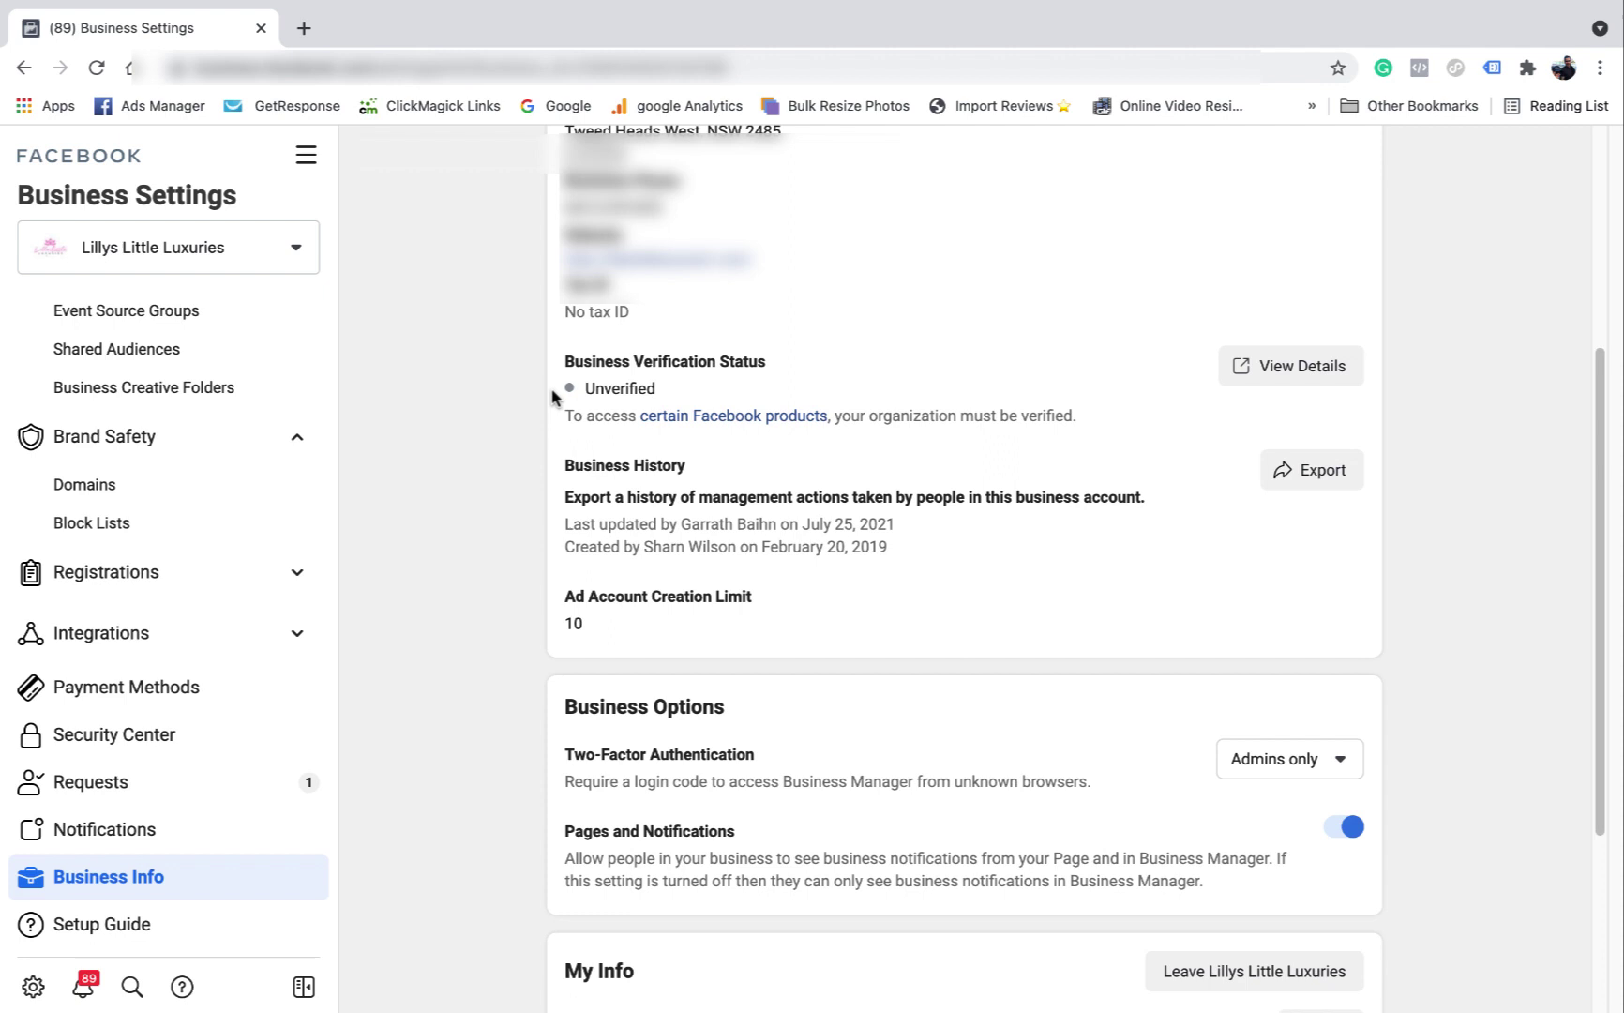
pyautogui.moveTo(586, 386); pyautogui.dragTo(652, 387)
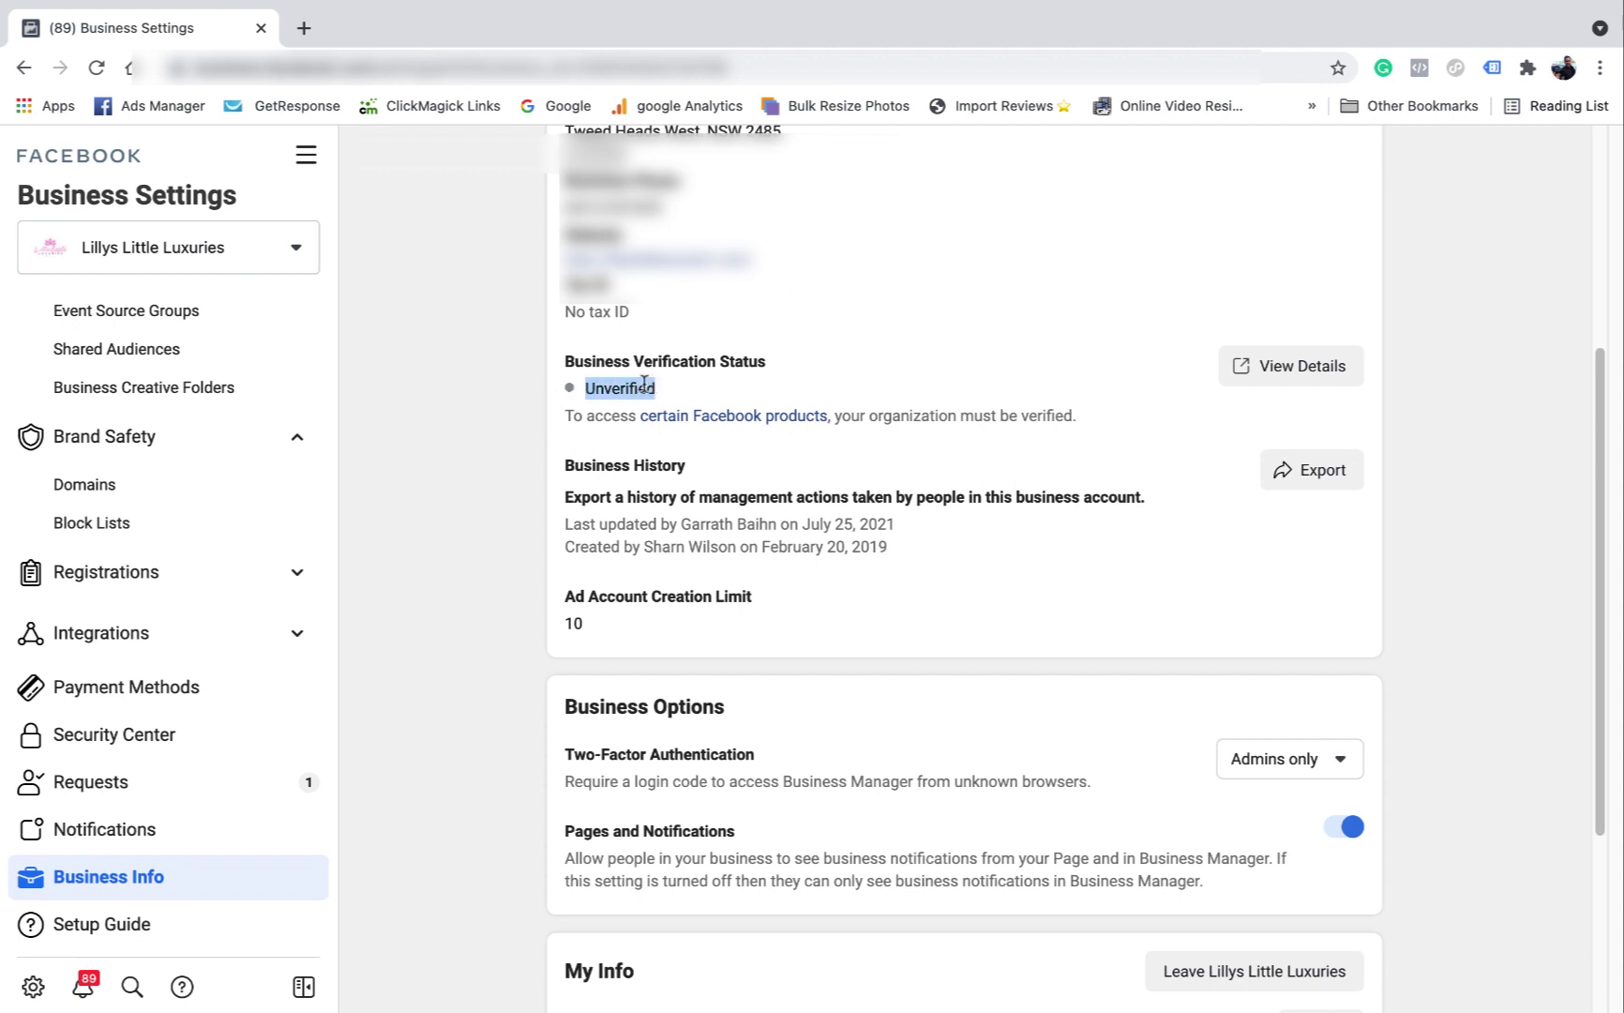
pyautogui.click(662, 390)
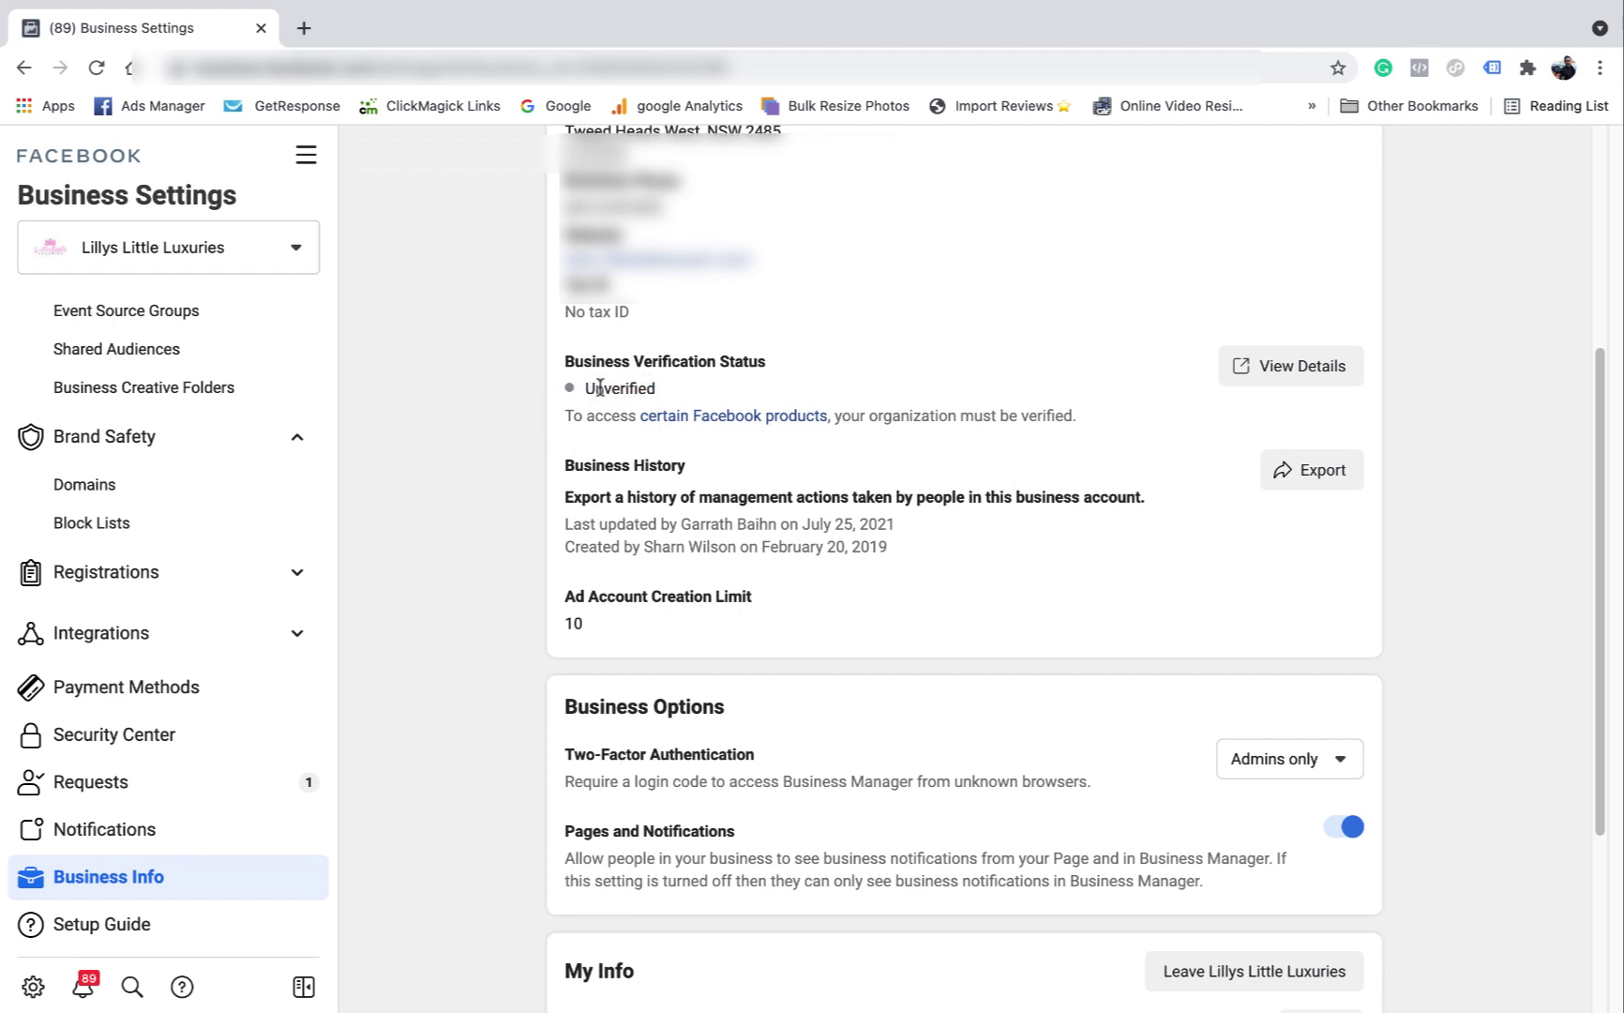
pyautogui.scroll(-4, 964, 430)
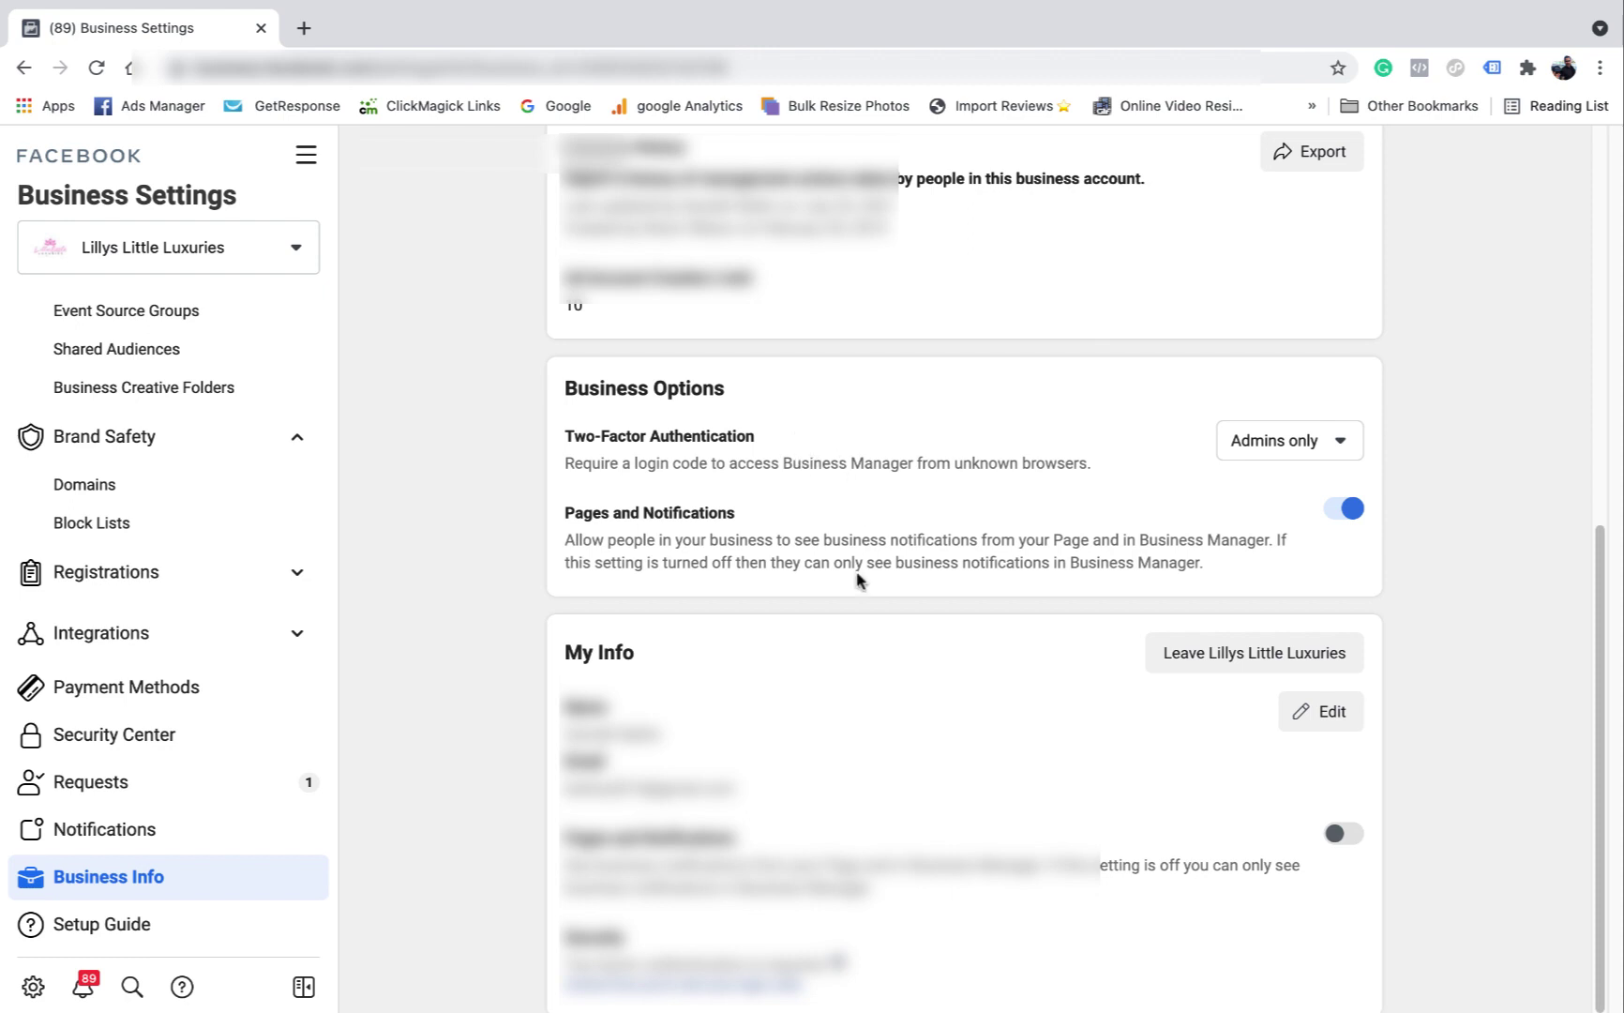
pyautogui.scroll(3, 915, 732)
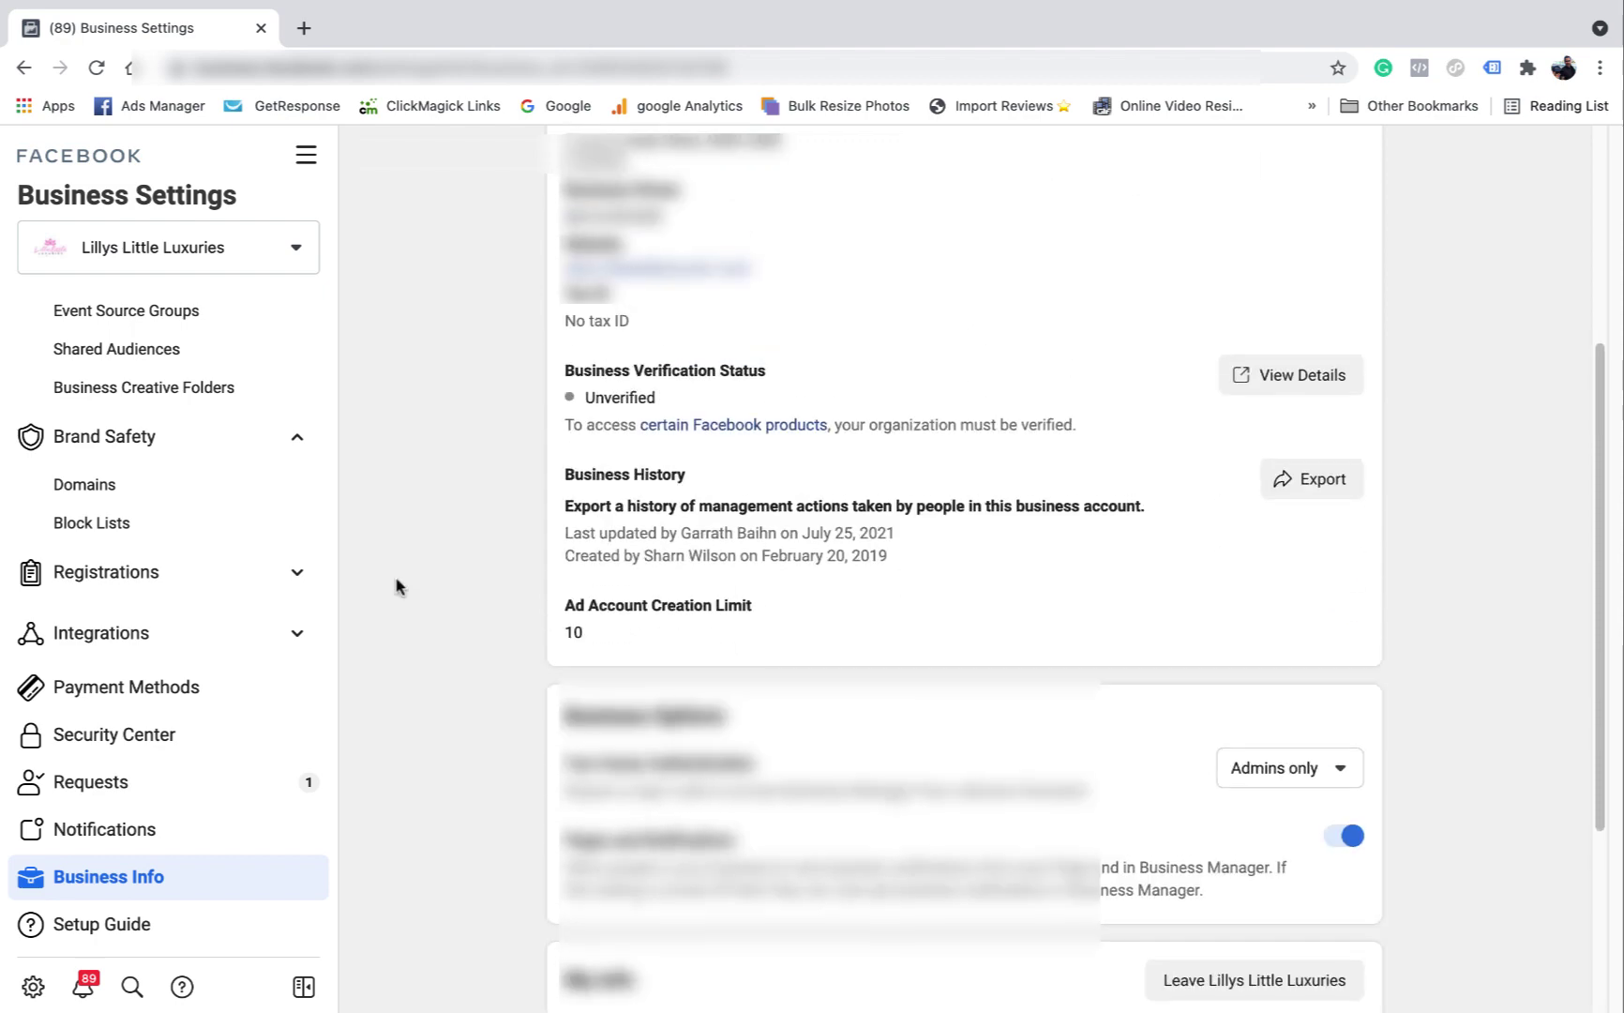
pyautogui.scroll(4, 326, 624)
pyautogui.scroll(3, 957, 451)
pyautogui.scroll(2, 957, 451)
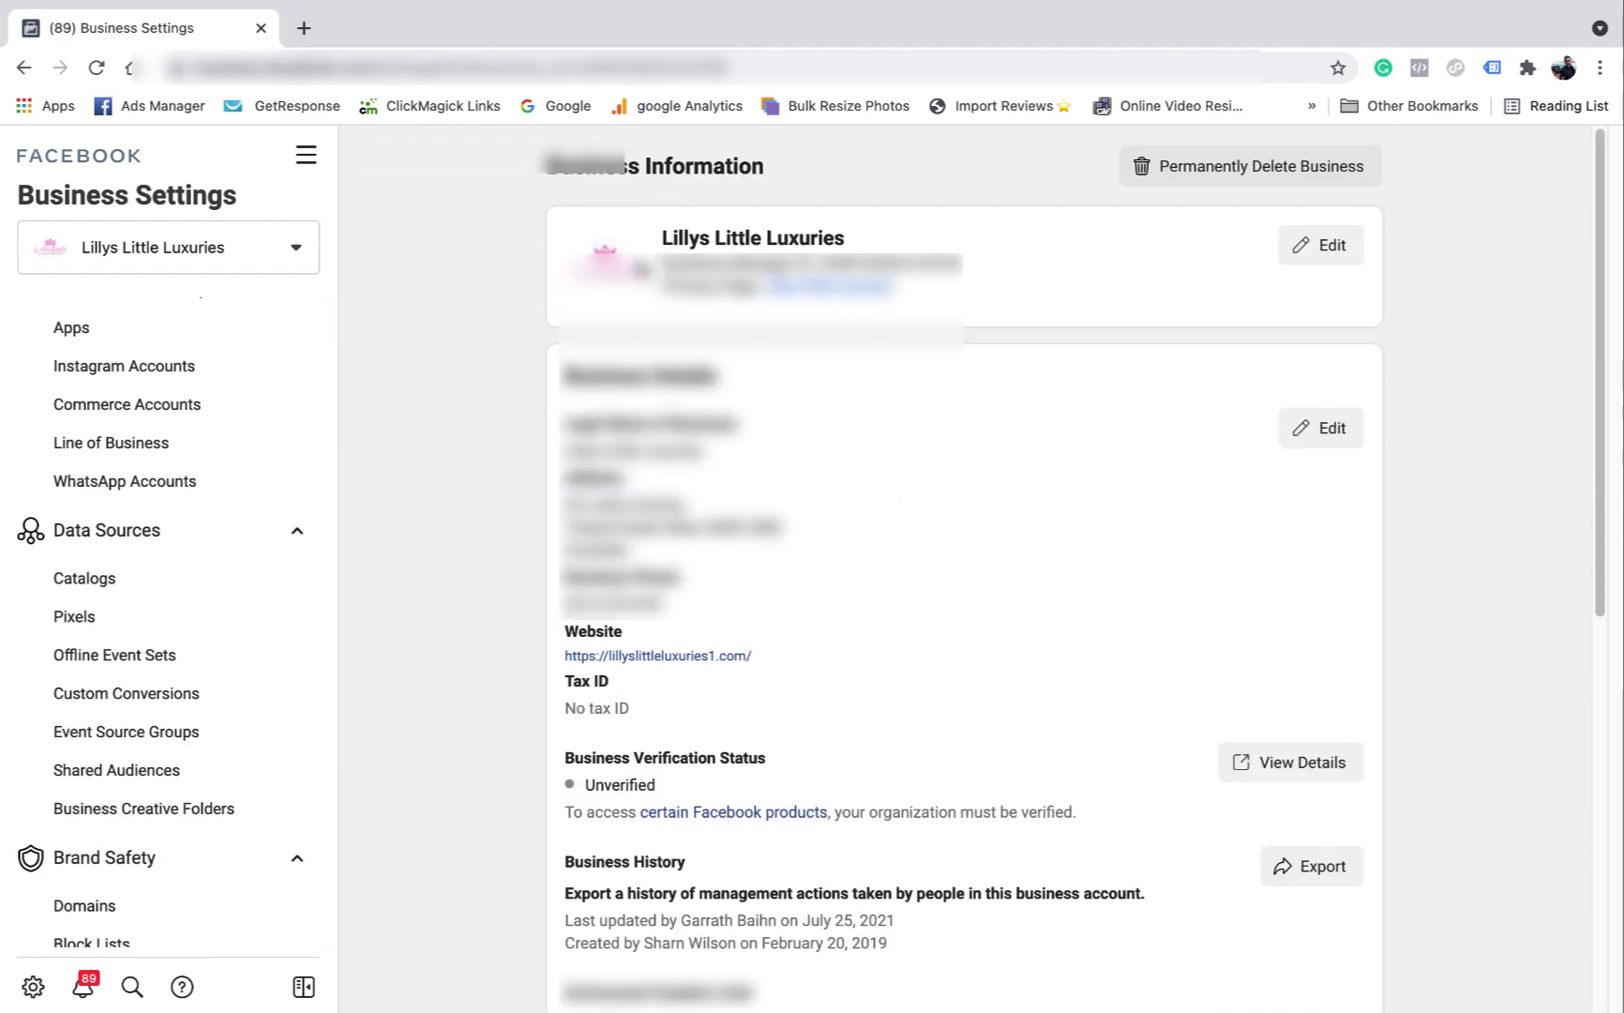
# Step: Browse every section of the All Tools menu, then choose the Ads Manager shortcut
pyautogui.click(315, 168)
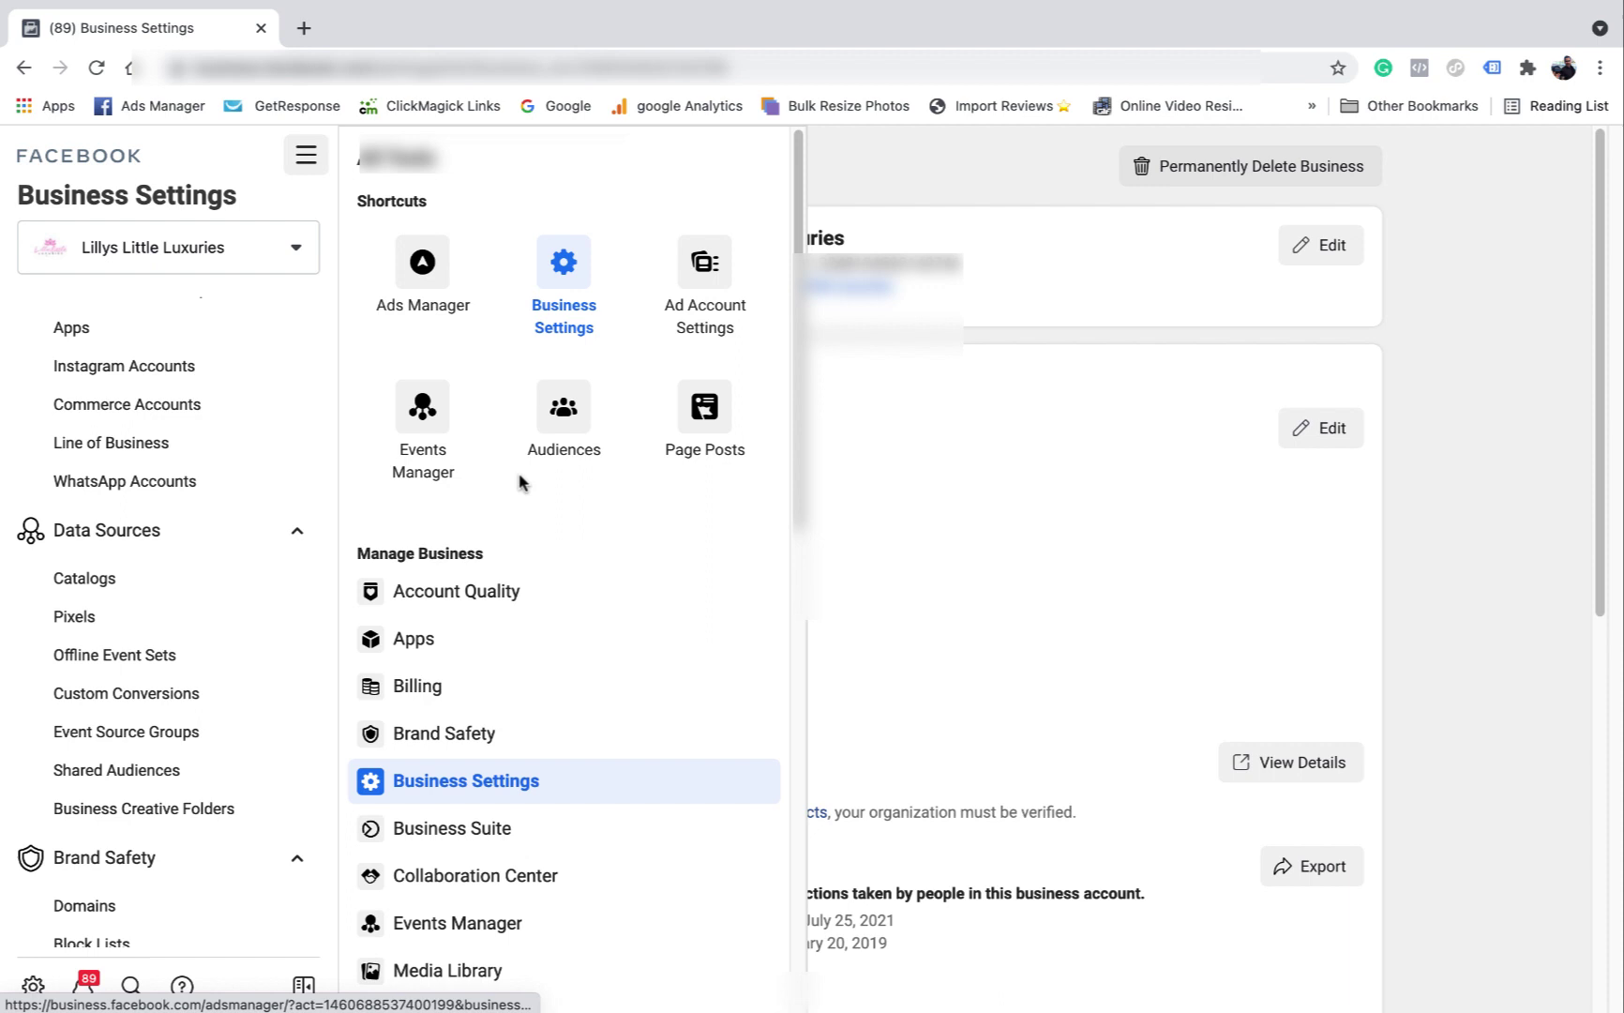
pyautogui.scroll(-2, 508, 574)
pyautogui.scroll(-4, 514, 682)
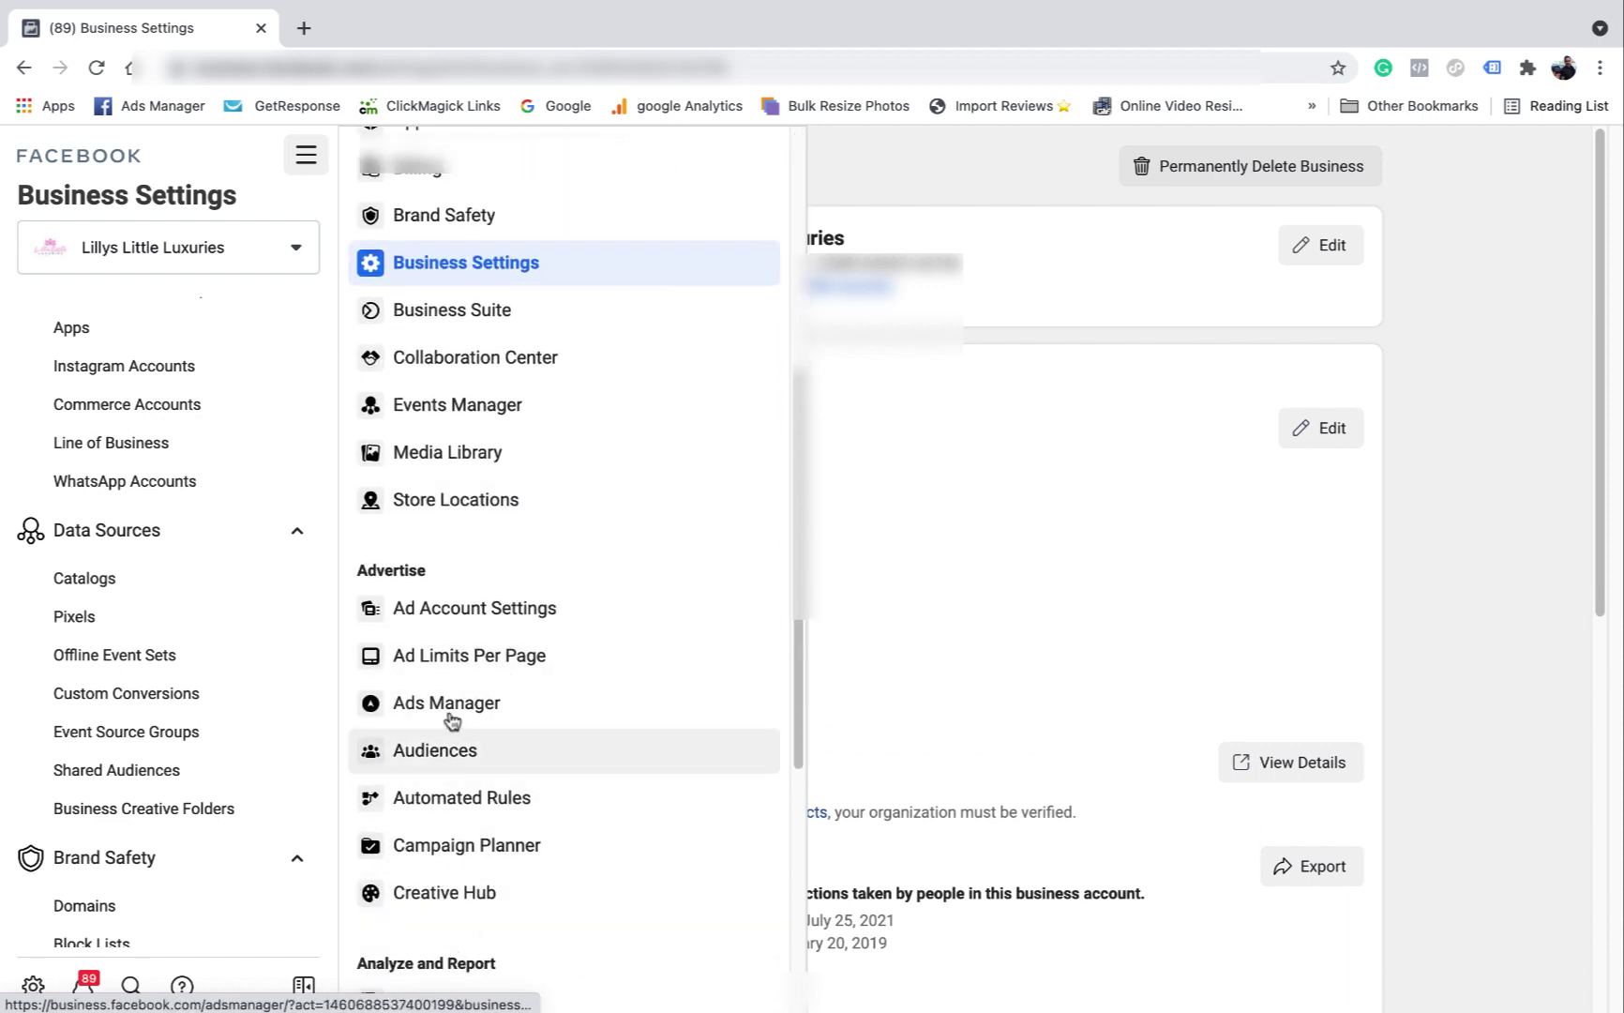
pyautogui.scroll(-5, 504, 676)
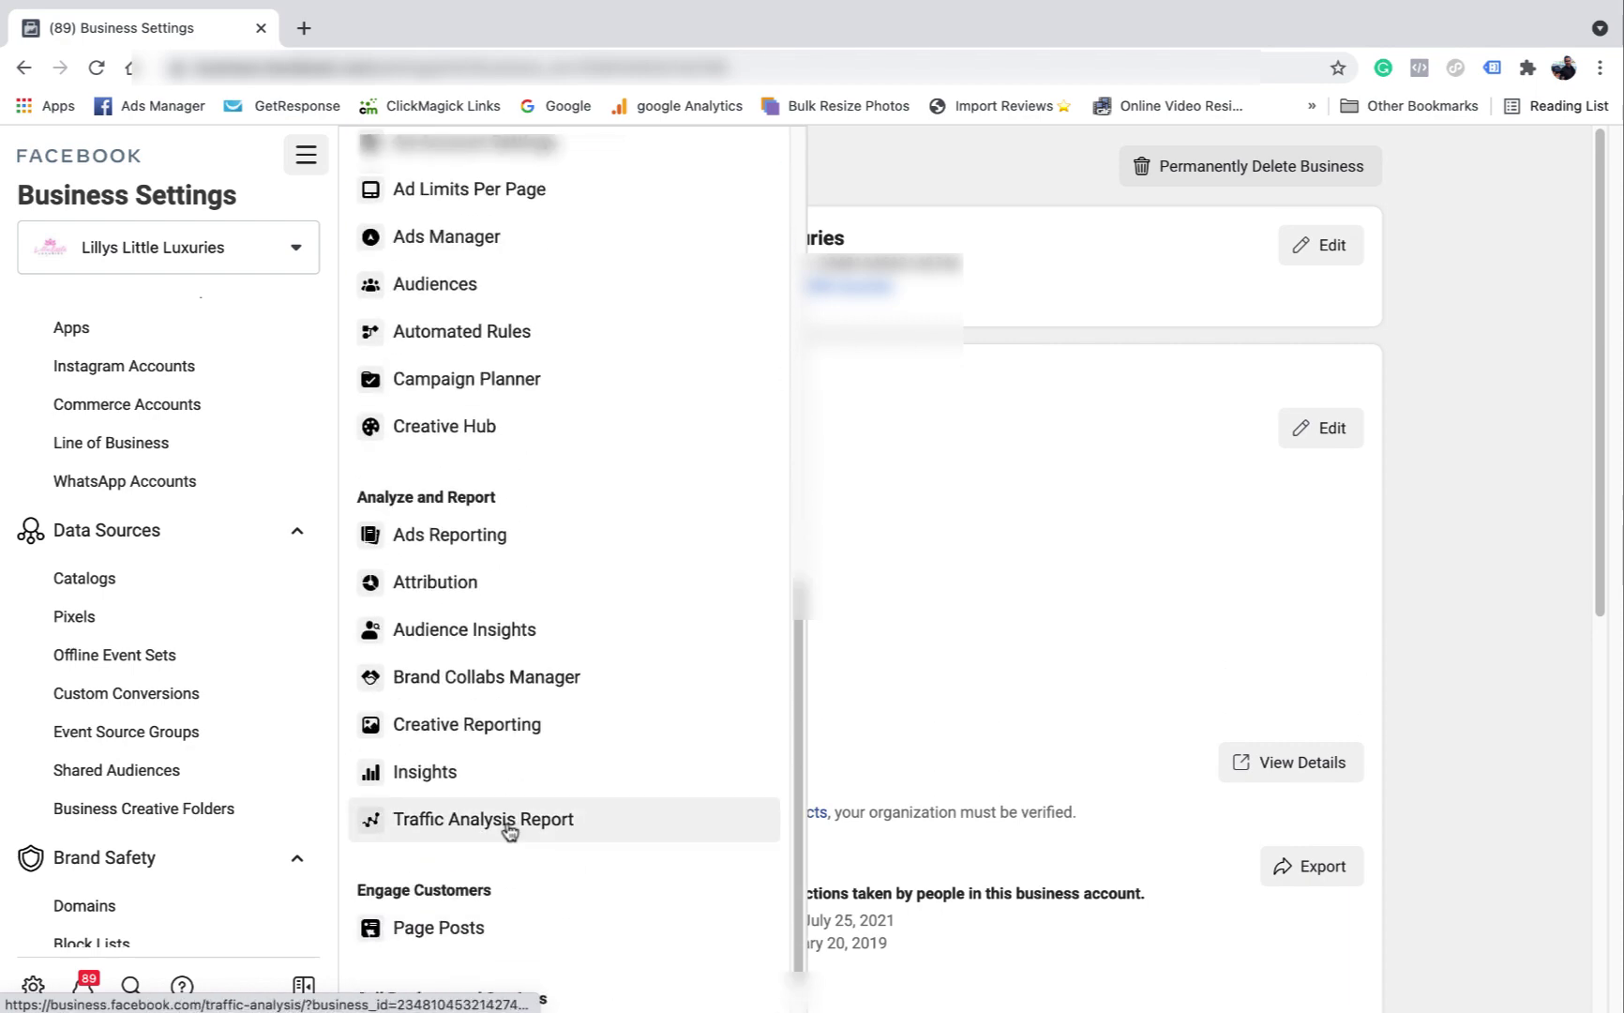
pyautogui.scroll(-1, 504, 657)
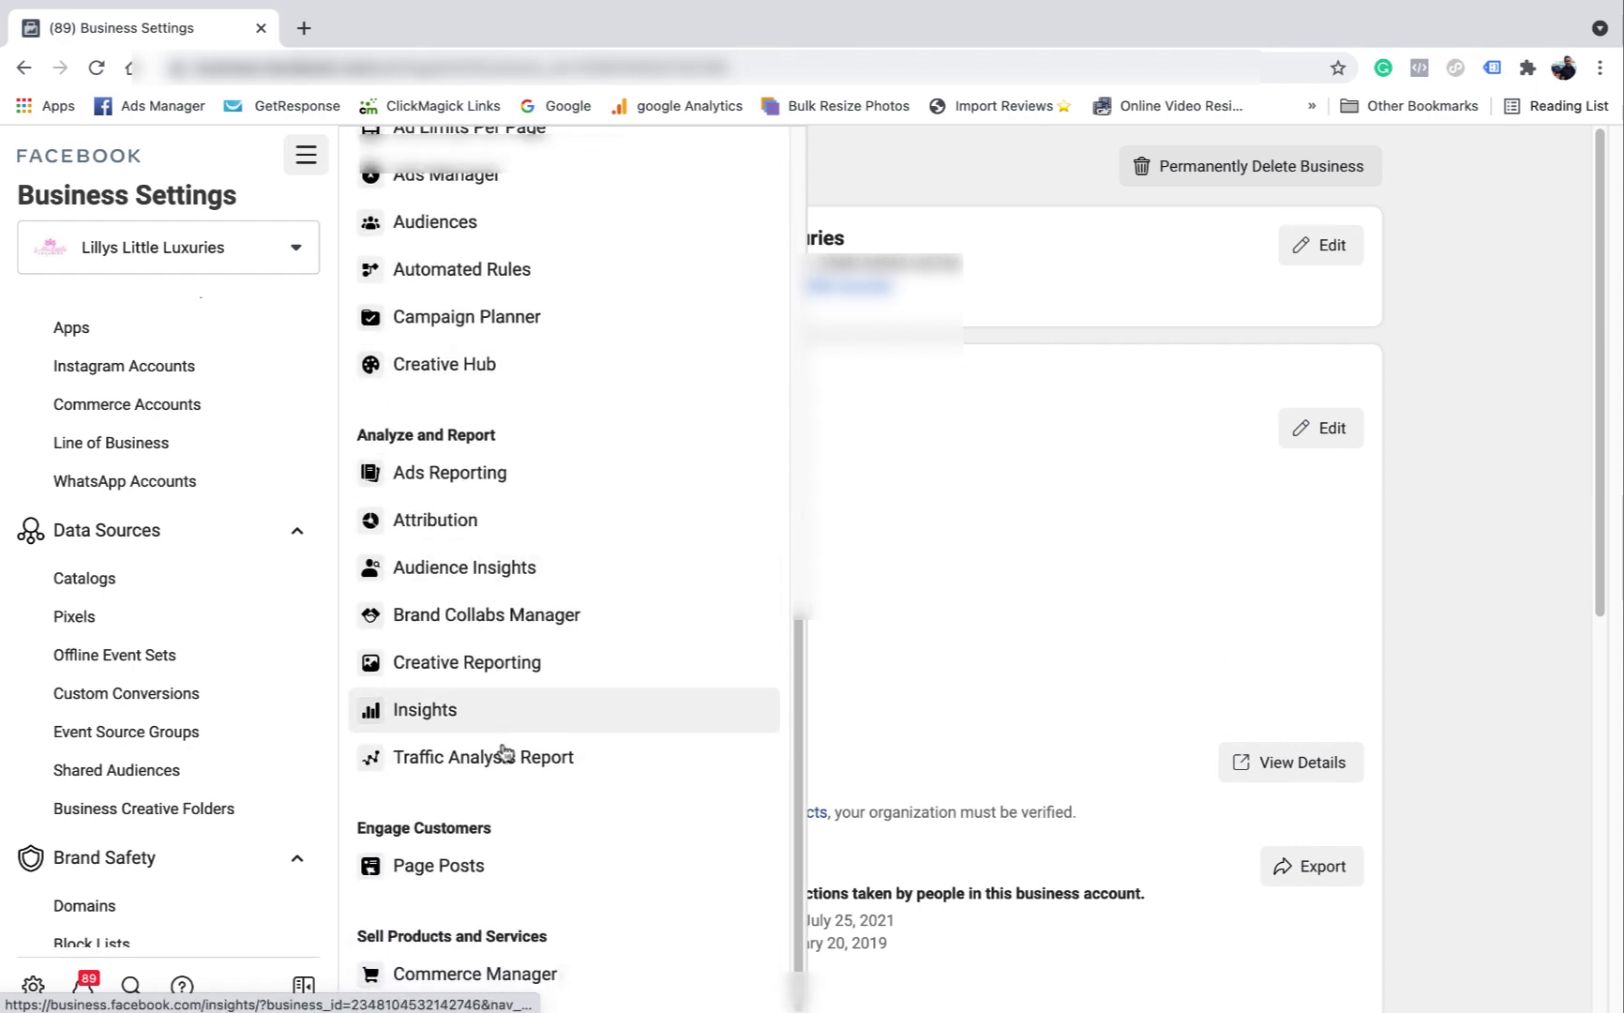
pyautogui.scroll(6, 507, 750)
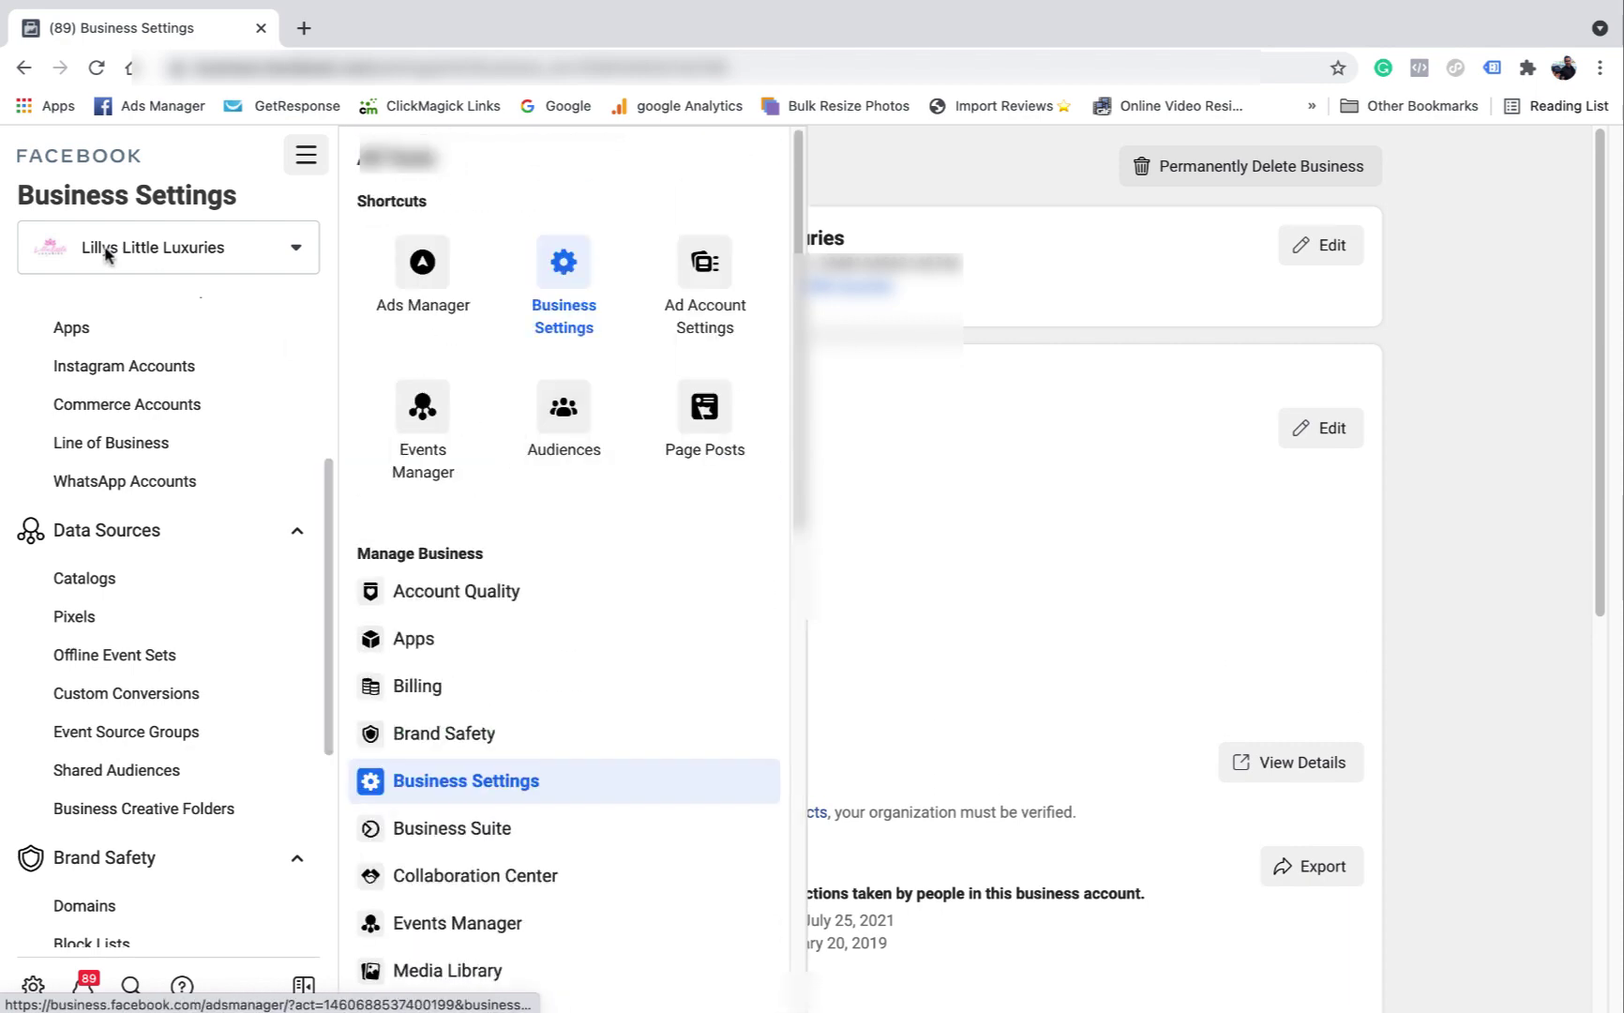
pyautogui.click(396, 257)
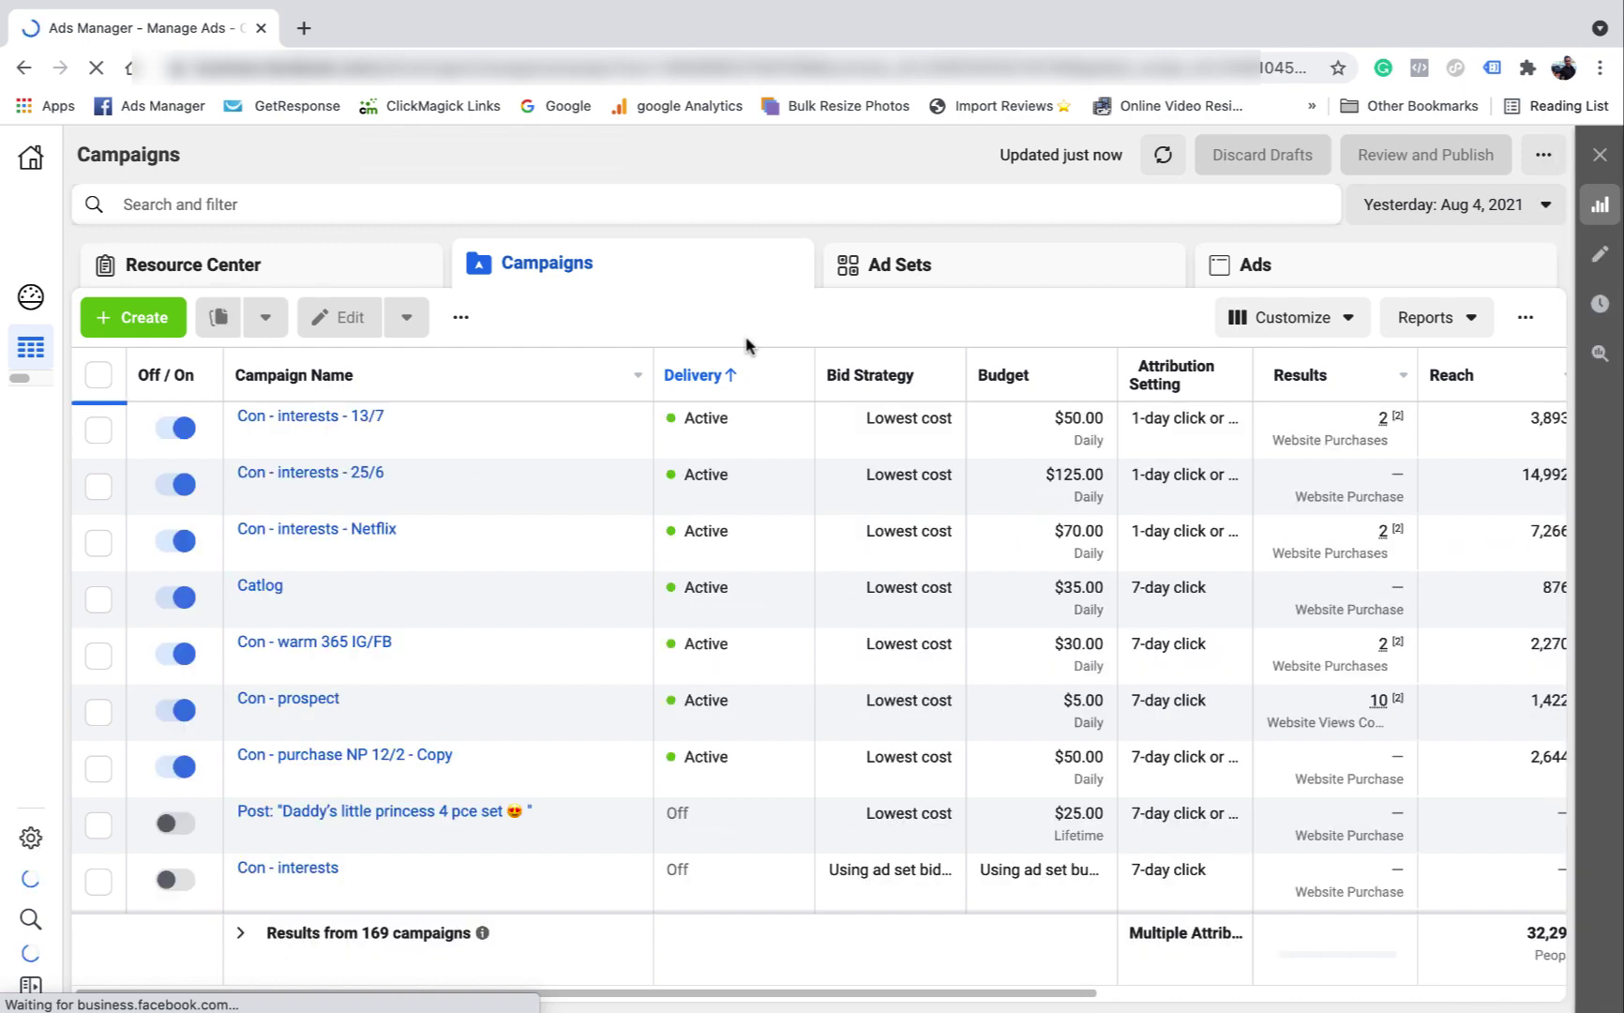
# Step: View the Resource Center tab, then return to the Campaigns table of active campaigns
pyautogui.click(317, 269)
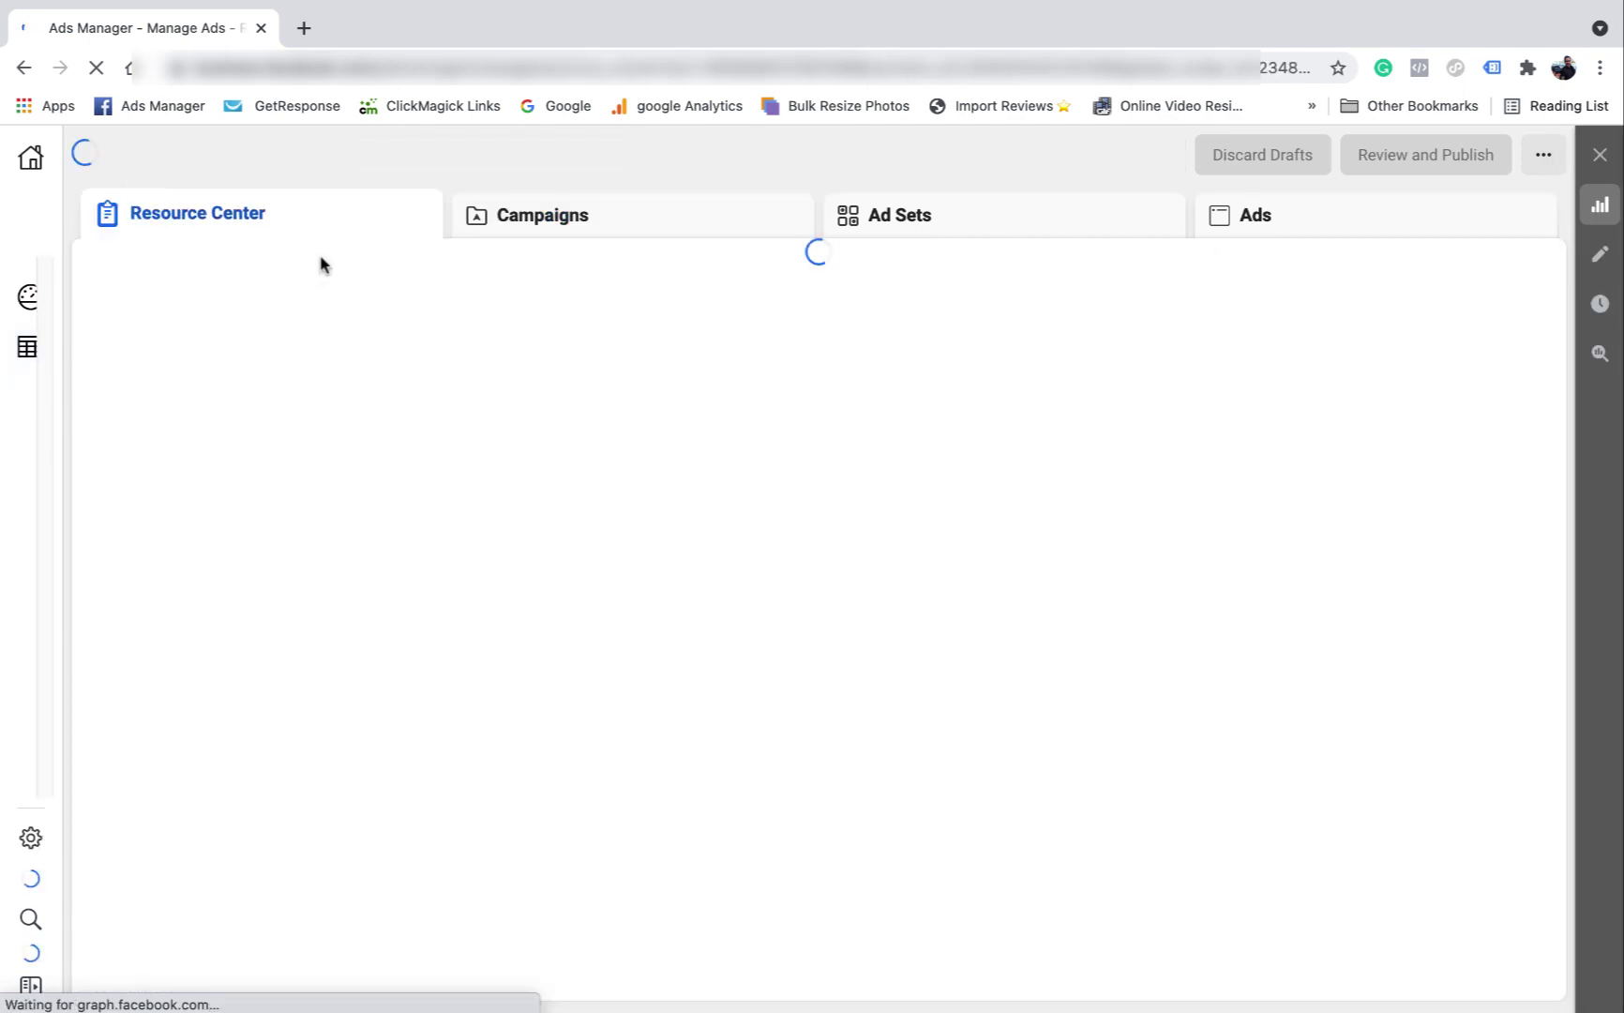
pyautogui.click(635, 211)
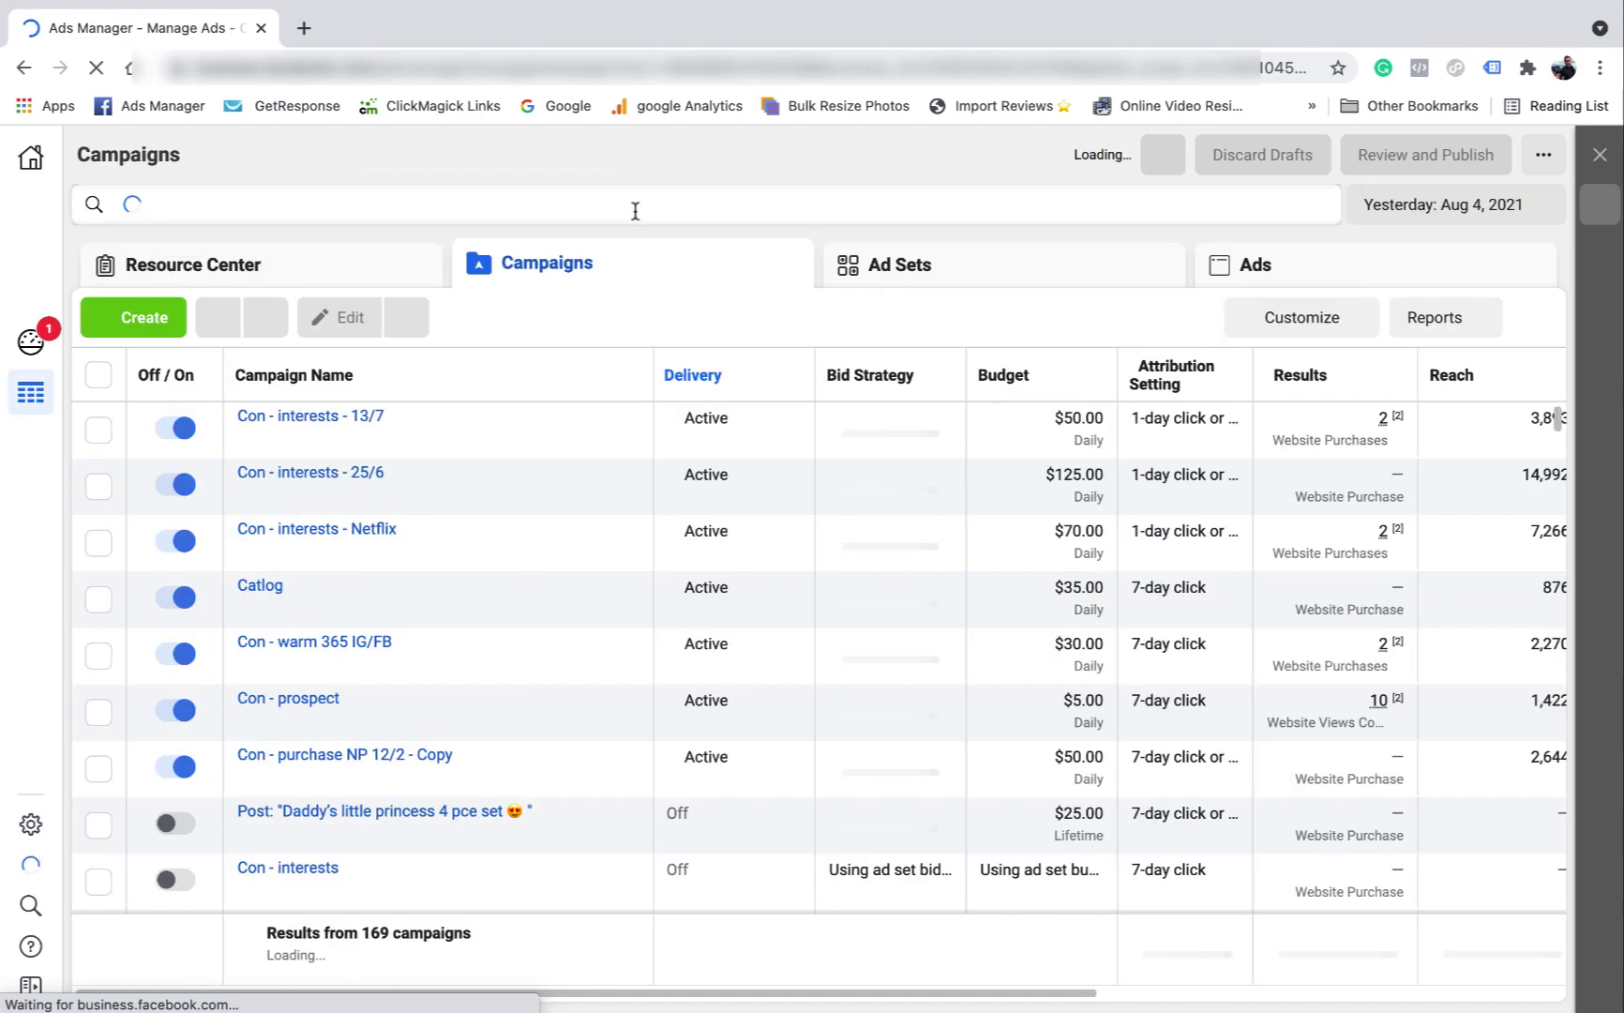